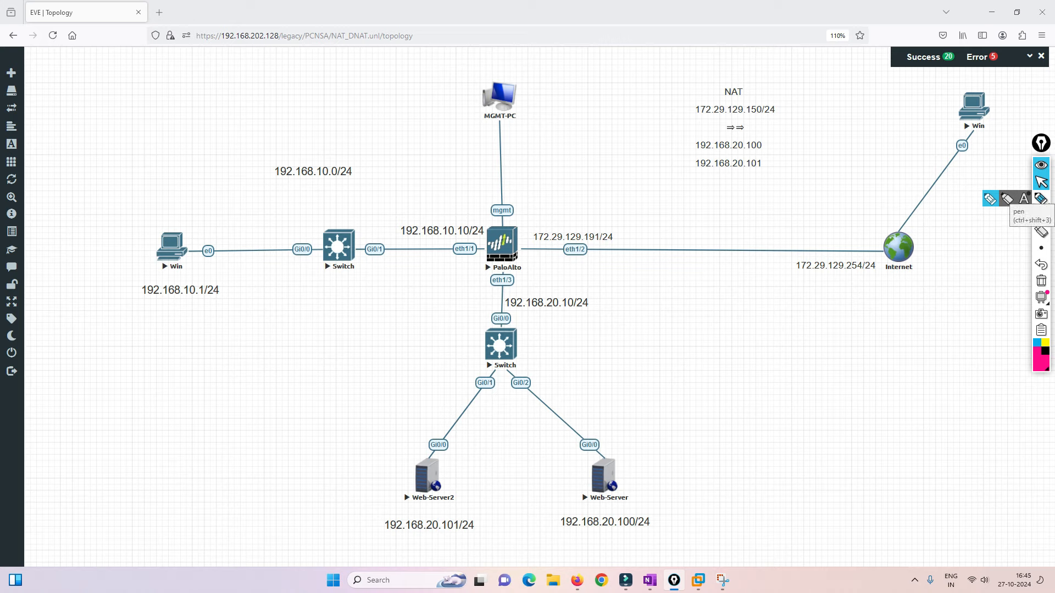
mouse_move(1041, 215)
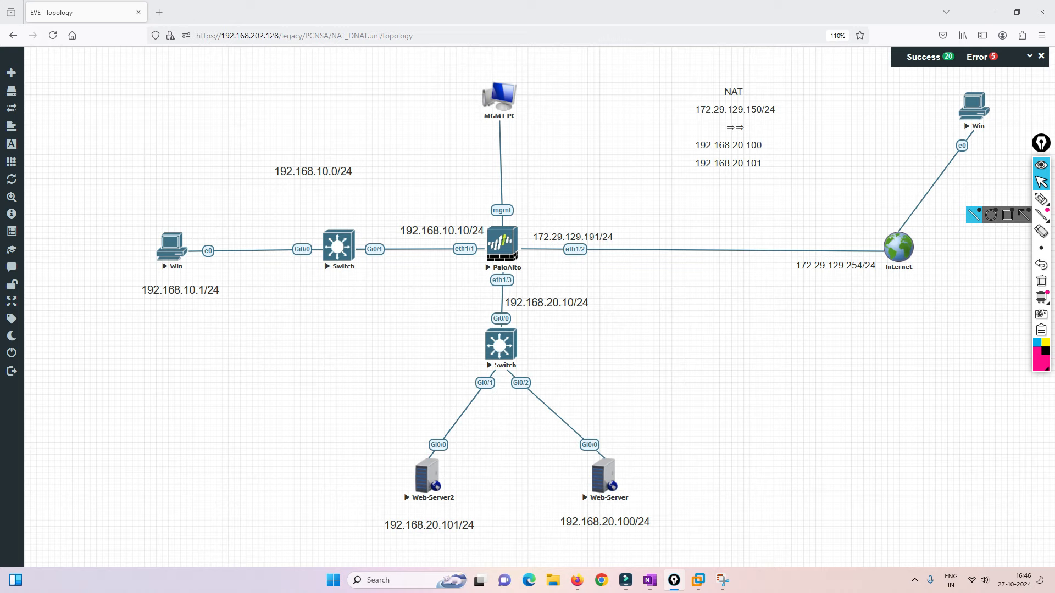
click(1041, 199)
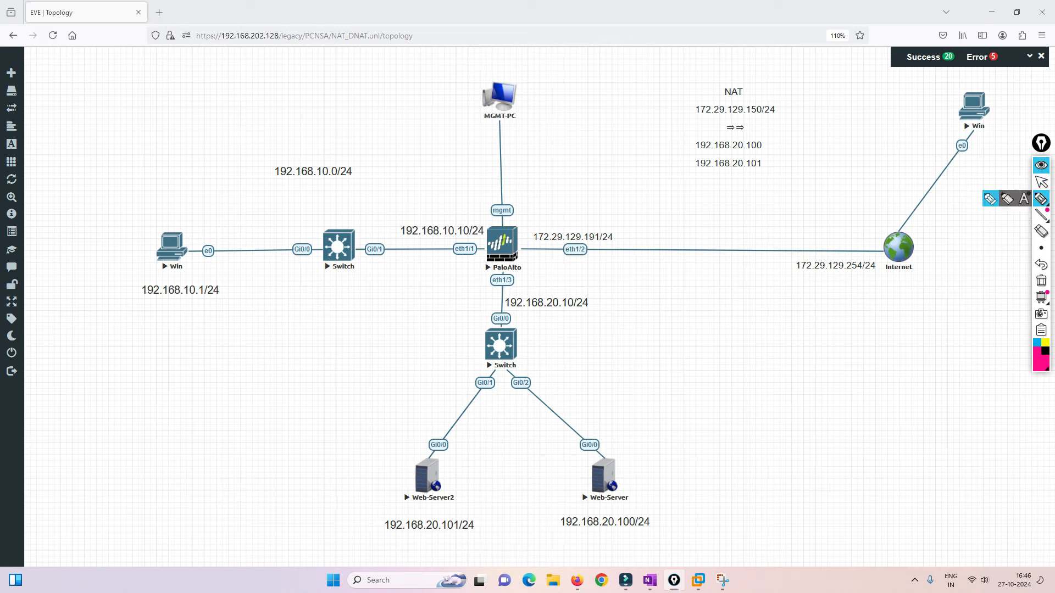
drag(394, 510, 470, 508)
drag(566, 509, 643, 508)
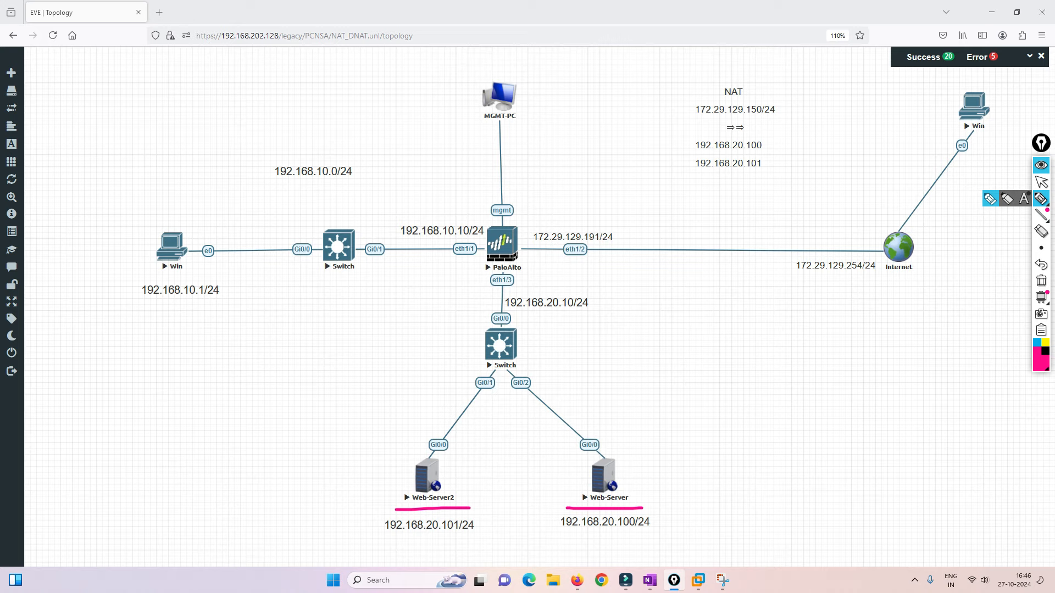
mouse_move(949, 121)
mouse_down()
mouse_move(937, 143)
mouse_move(942, 100)
mouse_move(1023, 70)
mouse_up()
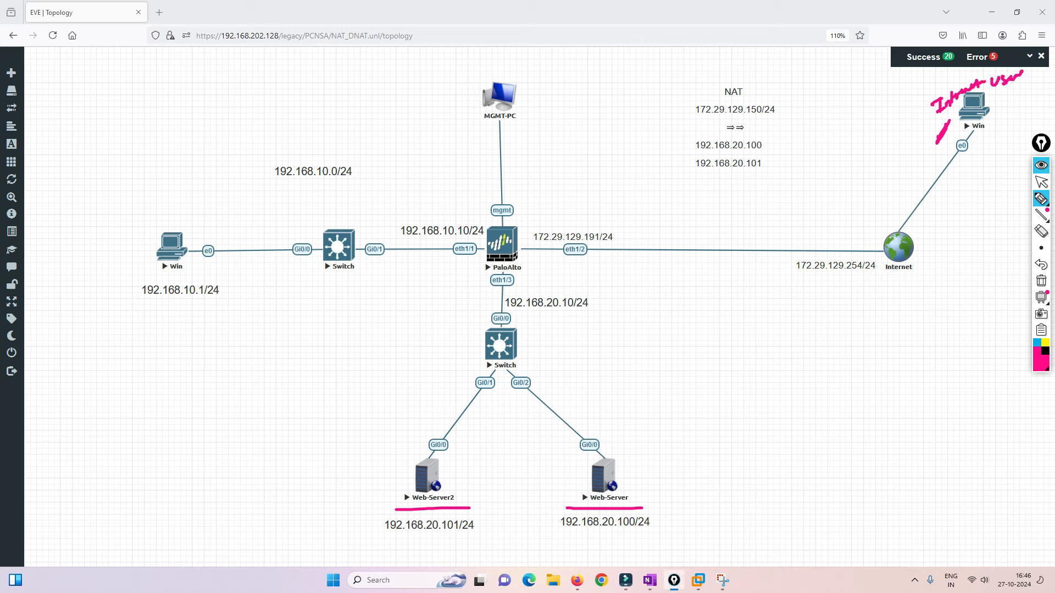
mouse_move(949, 120)
mouse_down()
mouse_move(912, 199)
mouse_move(836, 218)
mouse_up()
drag(805, 108, 781, 110)
drag(781, 110, 792, 116)
mouse_move(841, 218)
mouse_down()
mouse_move(543, 212)
mouse_move(517, 235)
mouse_up()
drag(518, 235, 532, 237)
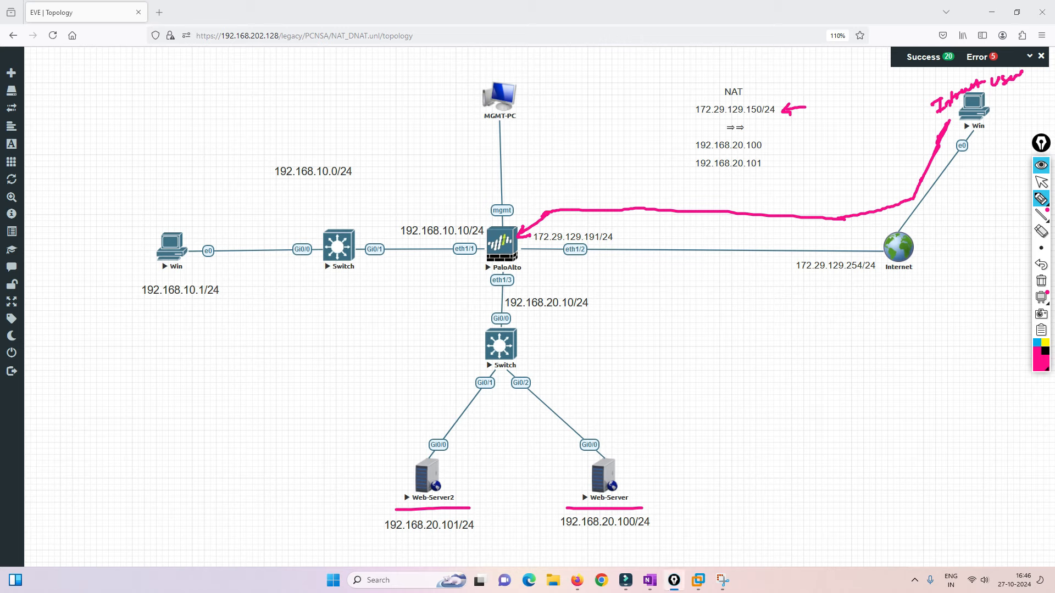
drag(535, 173, 538, 181)
drag(544, 168, 552, 175)
mouse_move(556, 163)
mouse_down()
mouse_move(614, 131)
mouse_move(591, 171)
mouse_move(649, 124)
mouse_up()
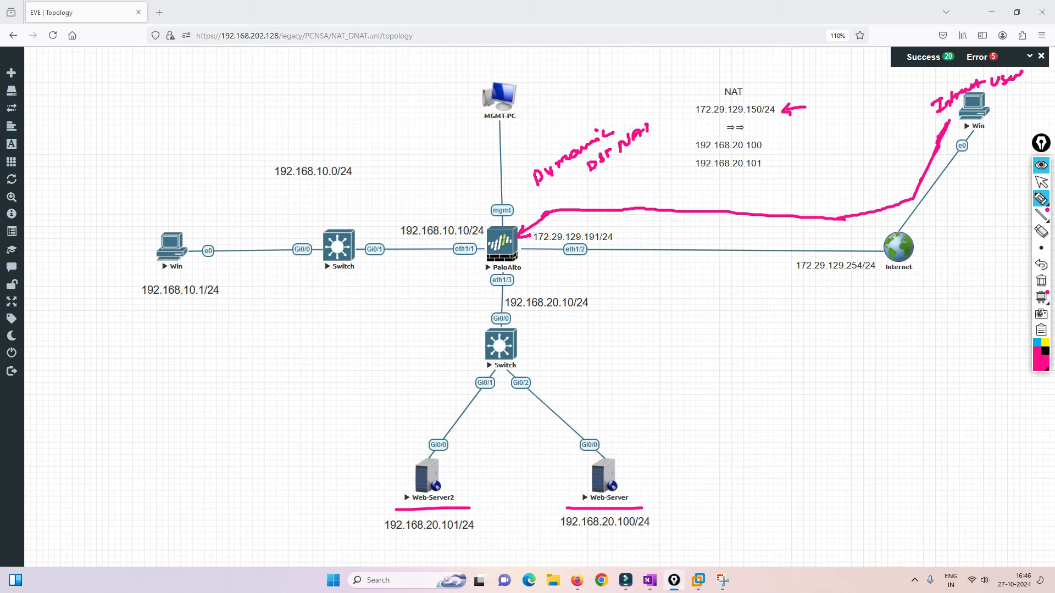
mouse_move(516, 237)
mouse_down()
mouse_move(493, 295)
mouse_move(494, 356)
mouse_move(417, 478)
mouse_up()
drag(497, 365, 592, 471)
mouse_move(614, 367)
mouse_down()
mouse_move(615, 396)
mouse_move(624, 387)
mouse_up()
mouse_move(629, 376)
mouse_down()
mouse_move(632, 384)
mouse_move(642, 373)
mouse_up()
drag(646, 355, 653, 355)
drag(653, 357, 681, 328)
mouse_move(678, 331)
mouse_down()
mouse_move(690, 345)
mouse_move(695, 324)
mouse_up()
drag(695, 330, 719, 315)
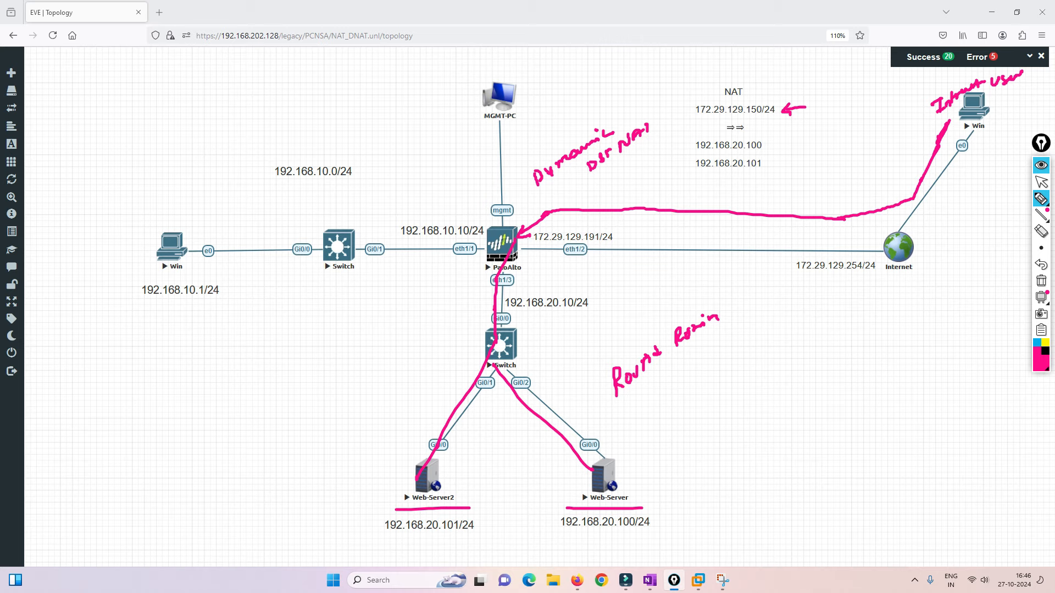
click(1041, 281)
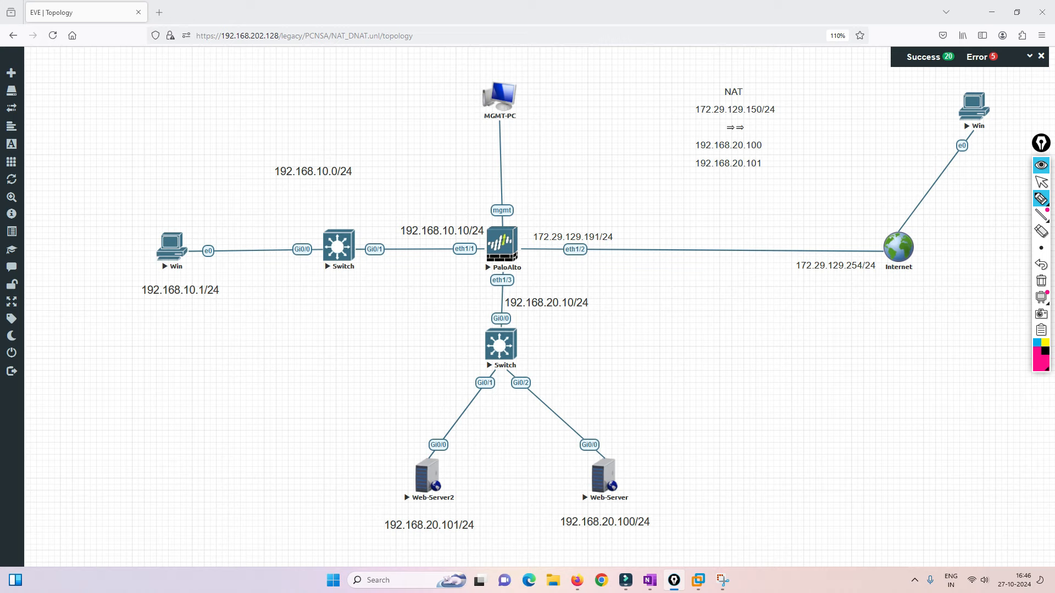
Mark the mgmt link and circle the firewall's eth1/1, eth1/2 and eth1/3 interfaces on the diagram.
drag(517, 223, 530, 216)
mouse_move(478, 244)
mouse_down()
mouse_move(457, 236)
mouse_move(460, 261)
mouse_move(465, 236)
mouse_up()
drag(484, 272, 511, 269)
mouse_move(586, 238)
mouse_down()
mouse_move(556, 259)
mouse_move(590, 237)
mouse_up()
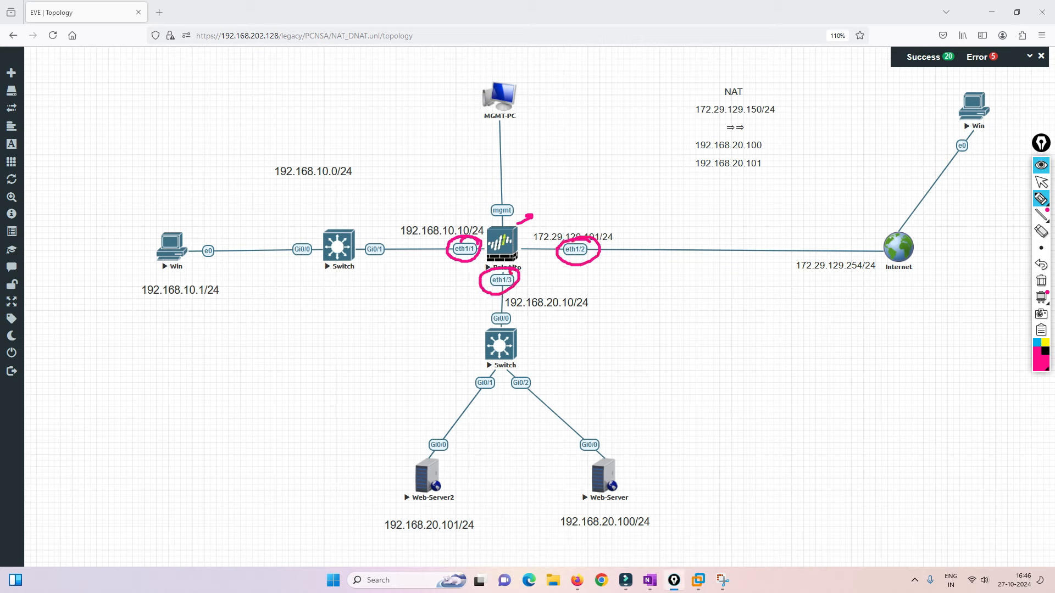
Handwrite a NAT note beside the DMZ subnet, circled and with an arrow.
mouse_move(634, 328)
mouse_down()
mouse_move(667, 299)
mouse_move(667, 314)
mouse_up()
mouse_move(670, 290)
mouse_down()
mouse_move(687, 309)
mouse_move(668, 284)
mouse_up()
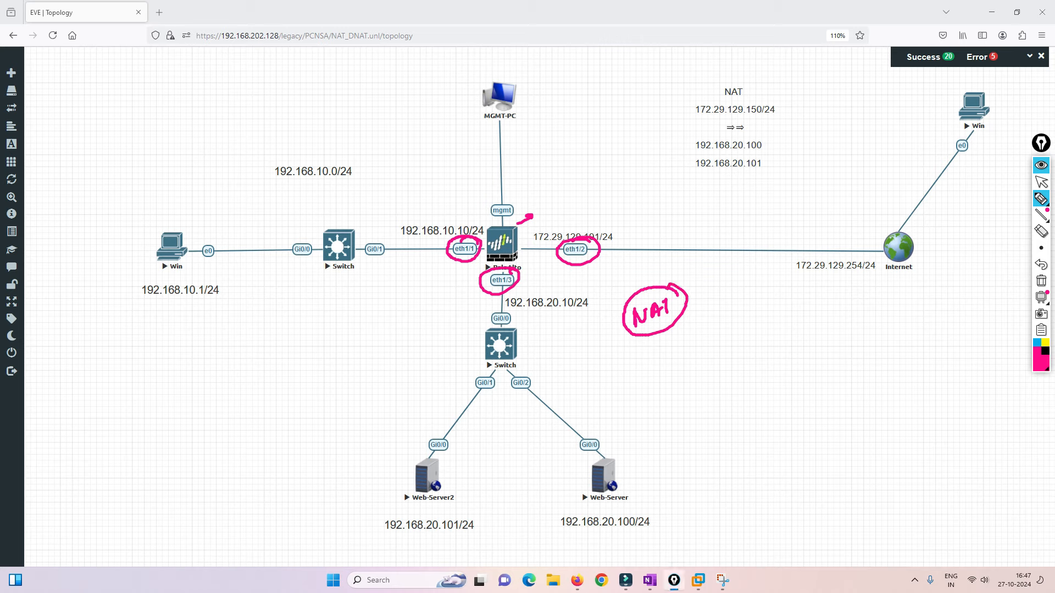
drag(666, 329, 667, 344)
mouse_move(661, 338)
mouse_down()
mouse_move(684, 349)
mouse_move(706, 327)
mouse_move(724, 328)
mouse_up()
click(669, 356)
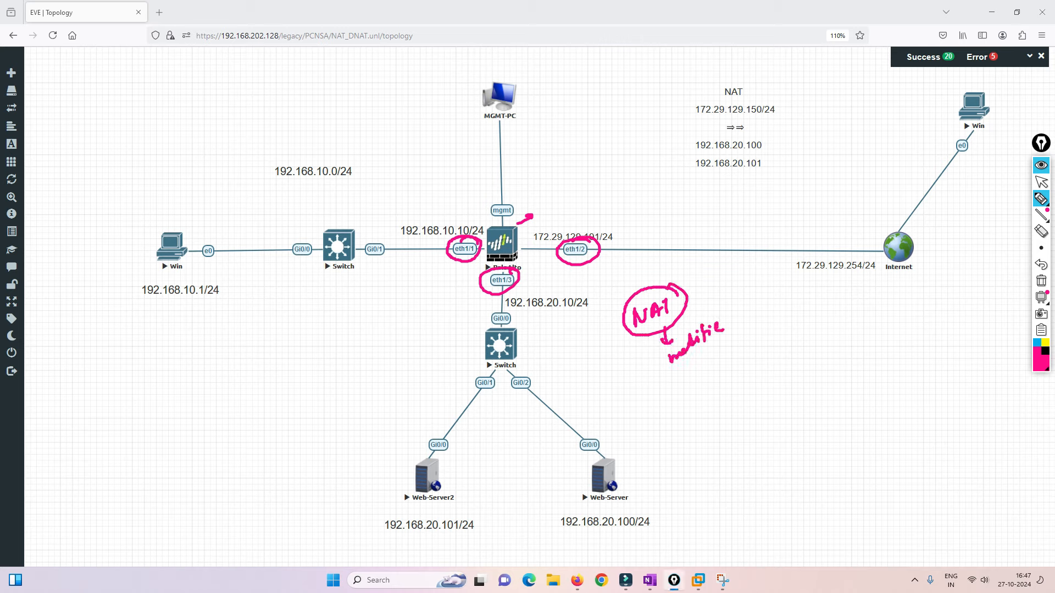
Write and circle 'Policy' below the NAT note, adding check marks and 'Pre' beside it.
mouse_move(695, 380)
mouse_down()
mouse_move(692, 396)
mouse_move(737, 363)
mouse_move(739, 378)
mouse_up()
mouse_move(733, 350)
mouse_down()
mouse_move(714, 404)
mouse_move(726, 345)
mouse_up()
mouse_move(702, 296)
mouse_down()
mouse_move(726, 285)
mouse_move(772, 302)
mouse_up()
mouse_move(758, 312)
mouse_down()
mouse_move(763, 324)
mouse_move(782, 312)
mouse_up()
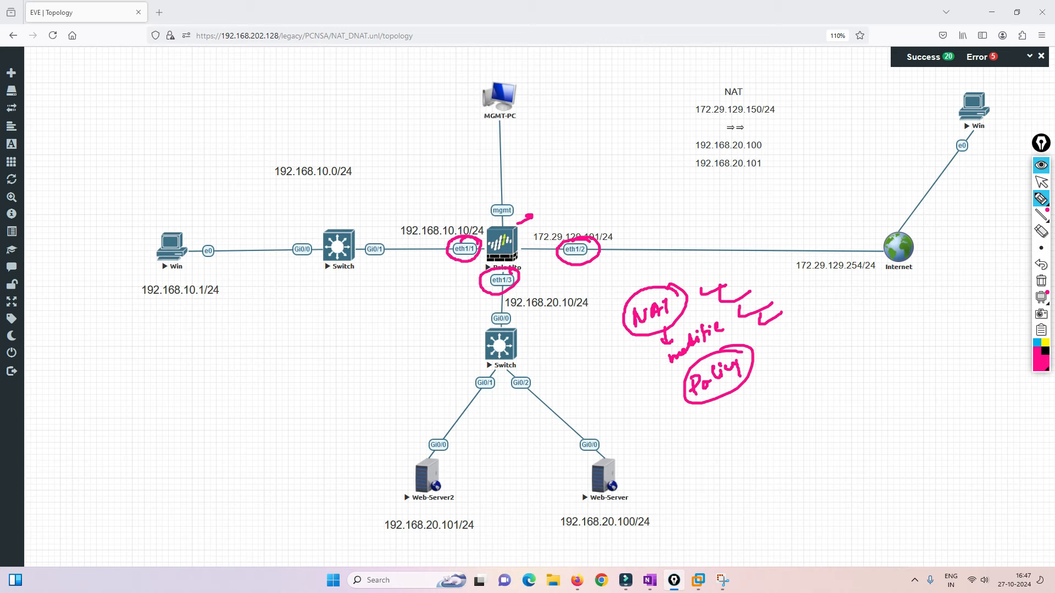
mouse_move(819, 361)
mouse_down()
mouse_move(821, 373)
mouse_move(821, 363)
mouse_up()
mouse_move(824, 360)
mouse_down()
mouse_move(830, 371)
mouse_move(842, 361)
mouse_up()
drag(849, 358, 862, 347)
drag(856, 347, 862, 351)
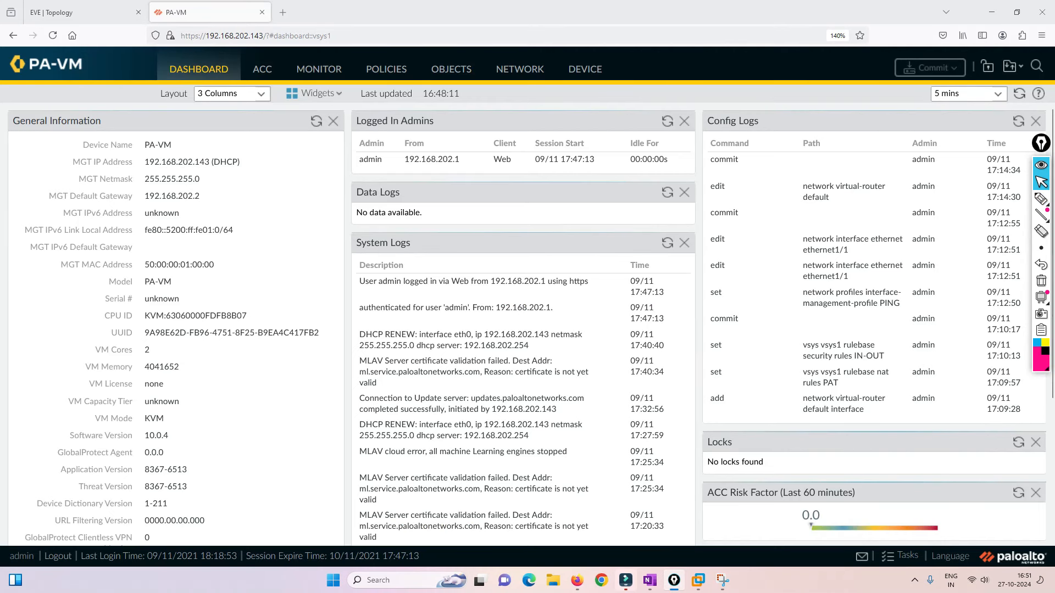
List ethernet1/1 Inside, ethernet1/2 Outside and ethernet1/3 DMZ, cross-checking them against the EVE-NG topology.
click(77, 12)
click(203, 12)
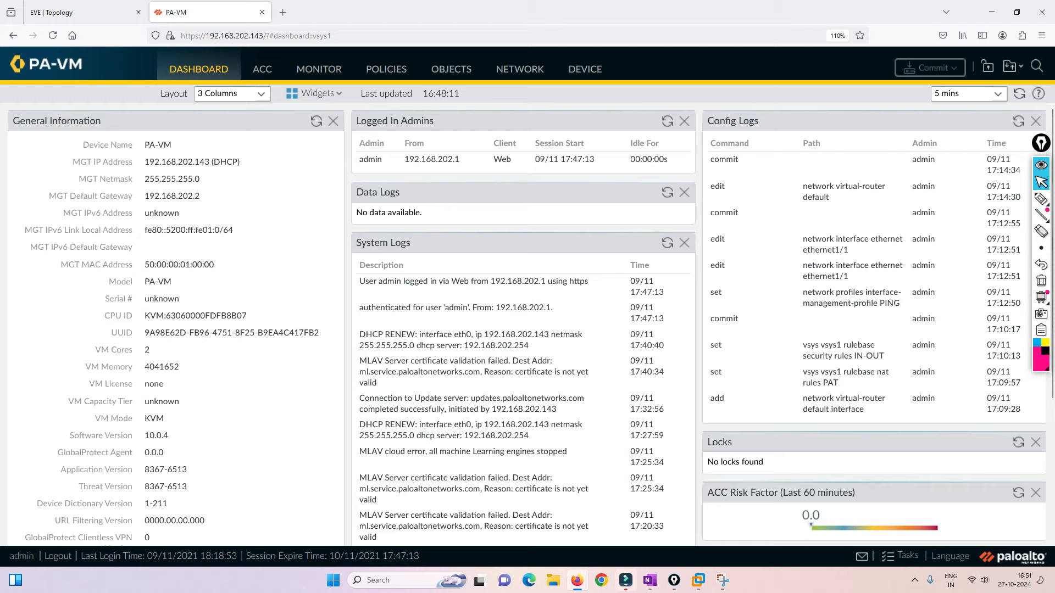
click(519, 70)
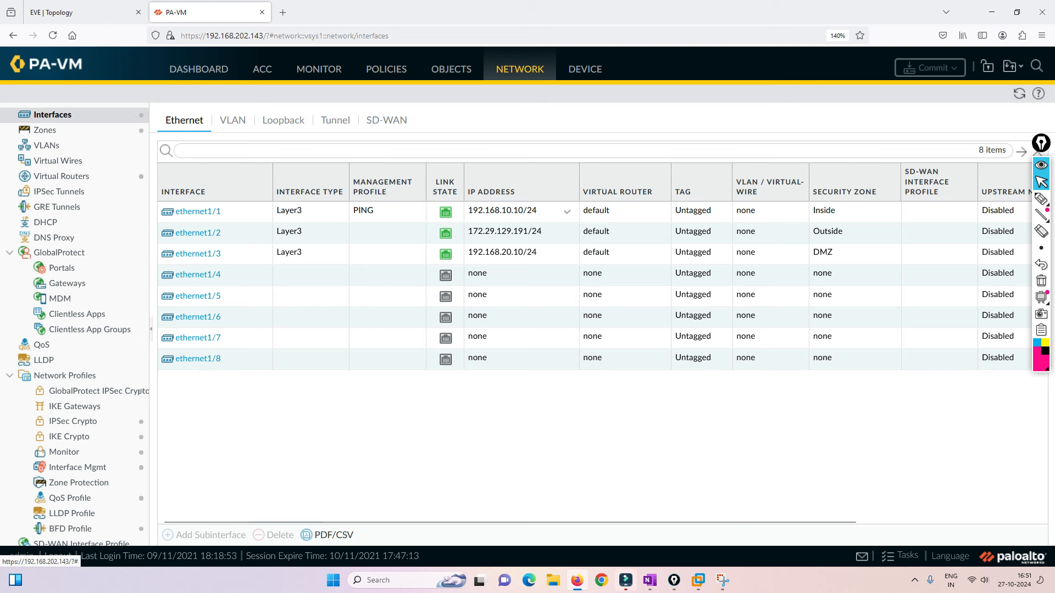
click(81, 12)
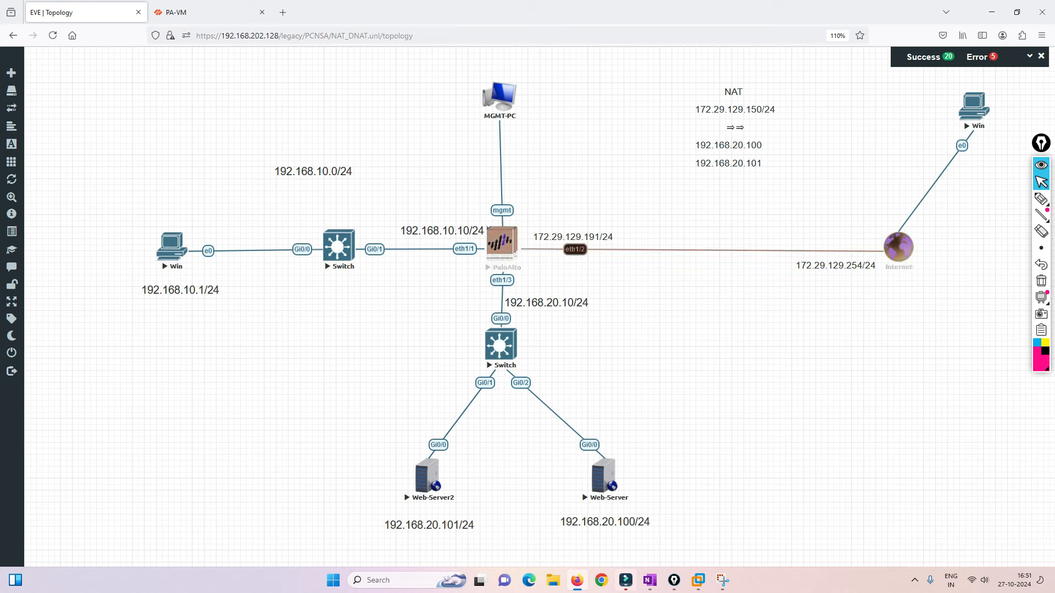
click(176, 12)
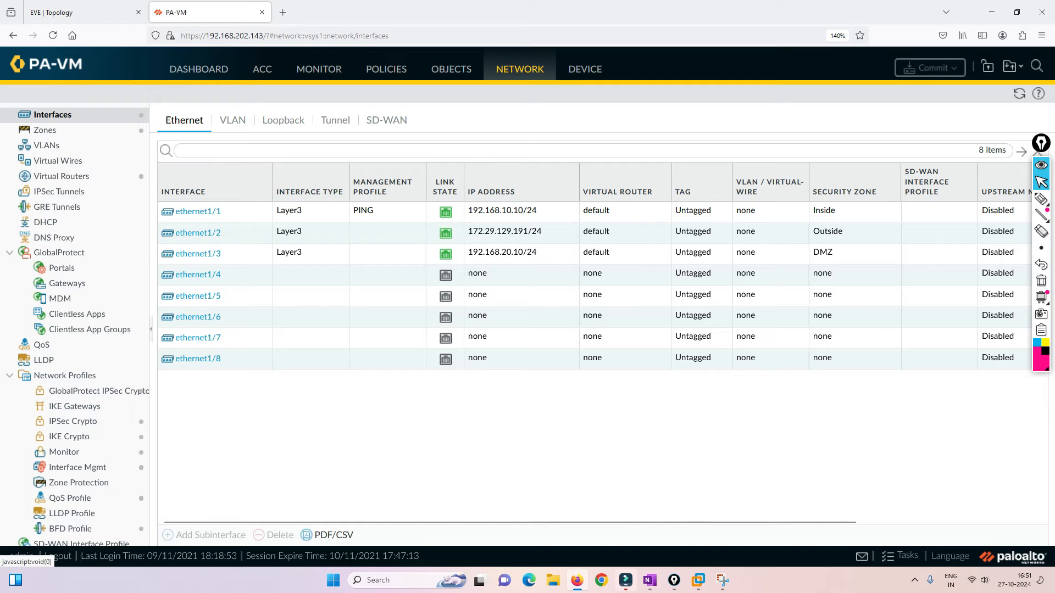
Check the default virtual router's runtime routes for the 0.0.0.0/0 route via 172.29.129.254.
click(61, 176)
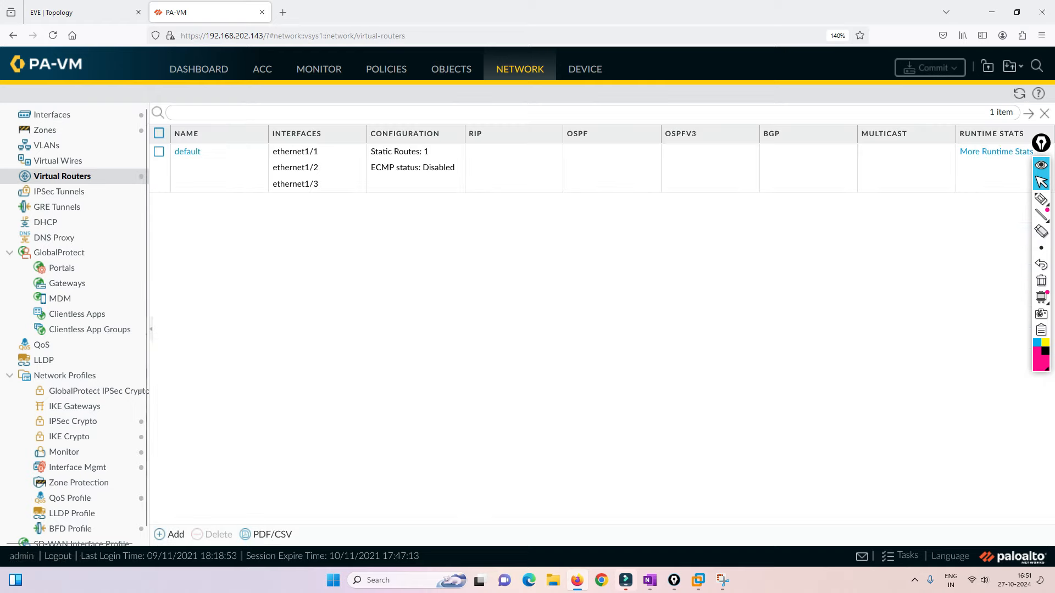
click(996, 151)
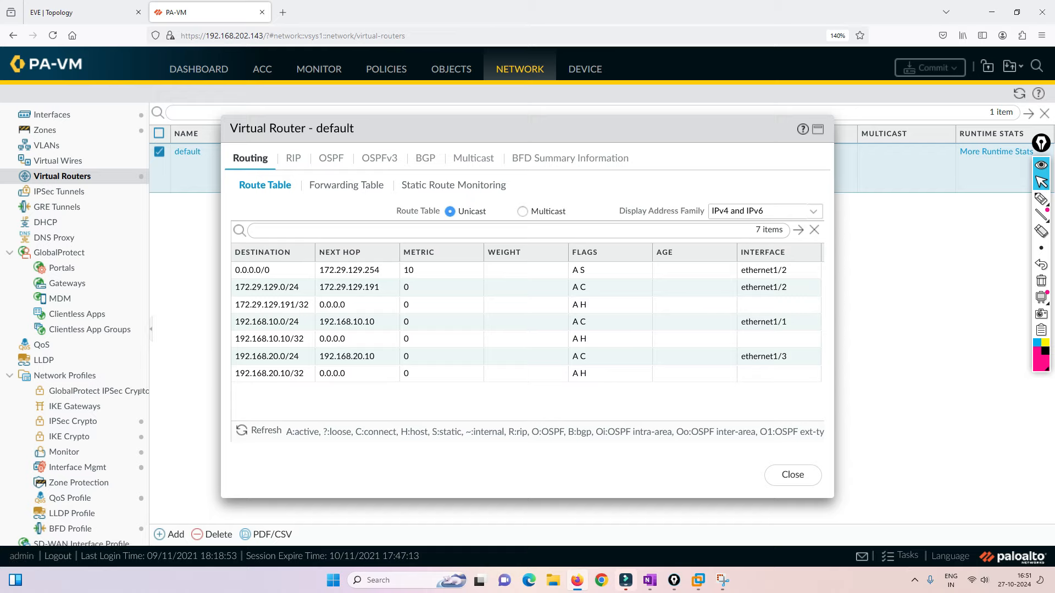
click(527, 271)
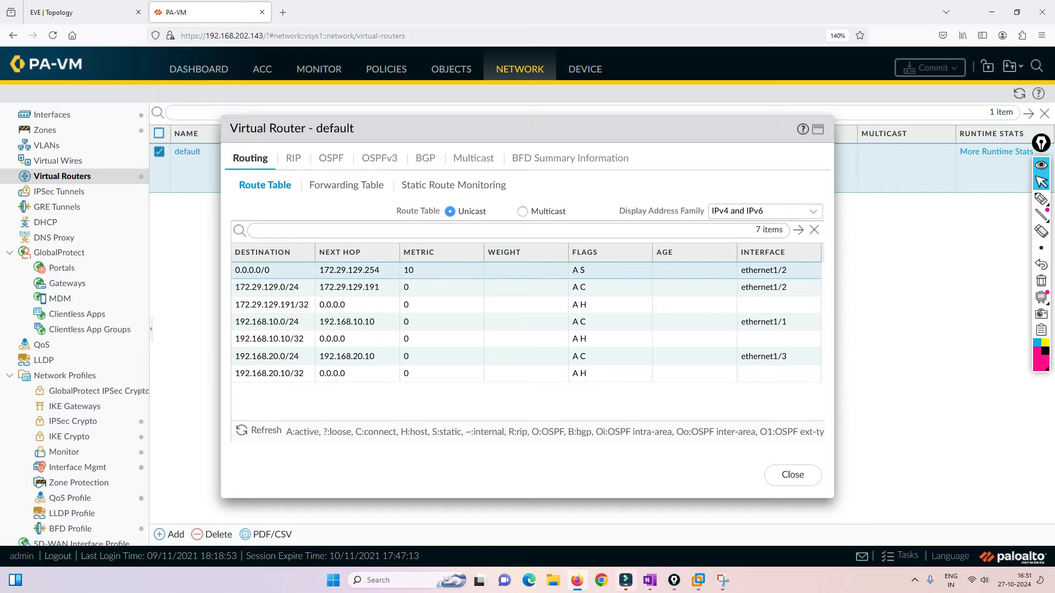
click(792, 475)
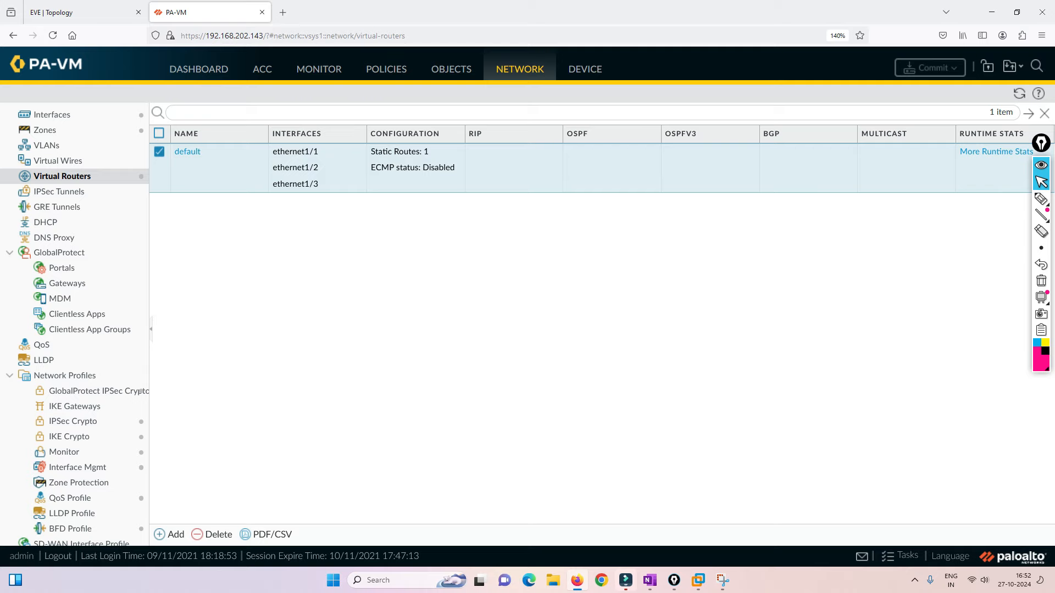
Confirm ethernet1/2's IPv4 address is 172.29.129.191/24, leaving it unchanged.
click(52, 115)
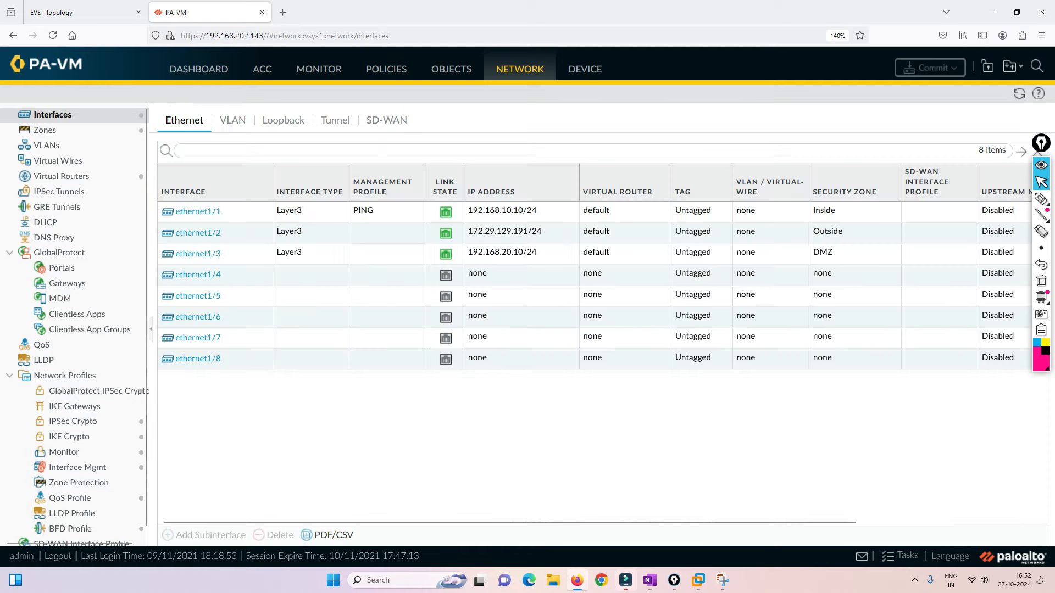
click(197, 233)
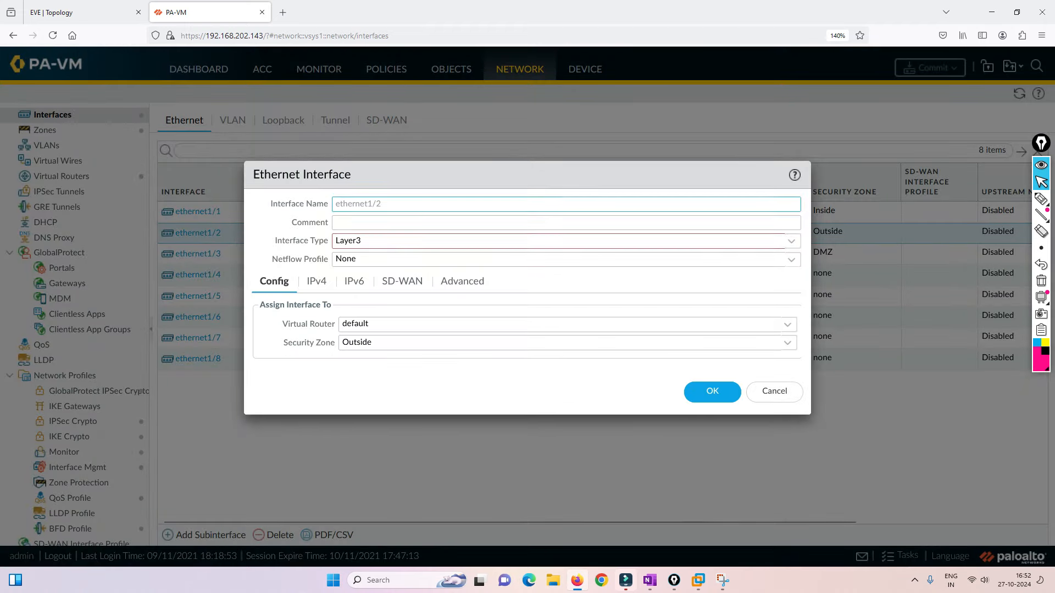
click(316, 281)
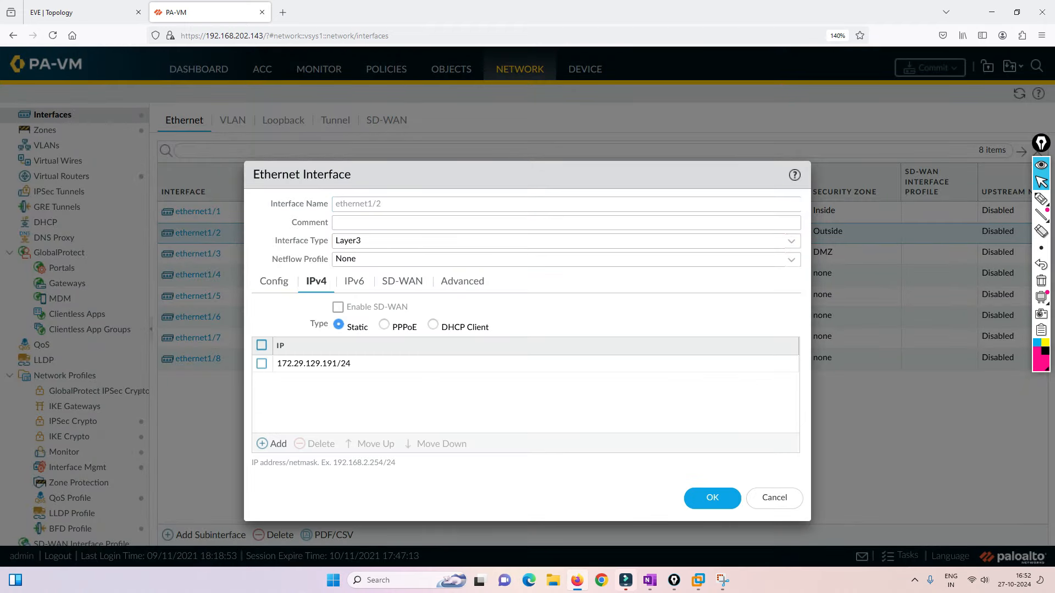
click(774, 497)
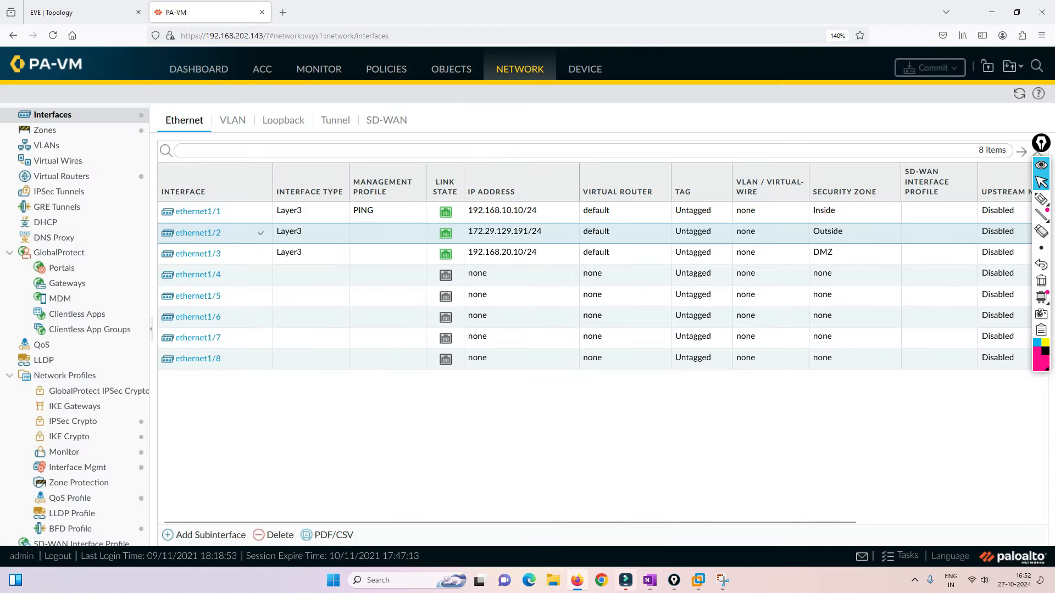
Review the default router's single static route 0.0.0.0/0, closing without changes.
click(61, 177)
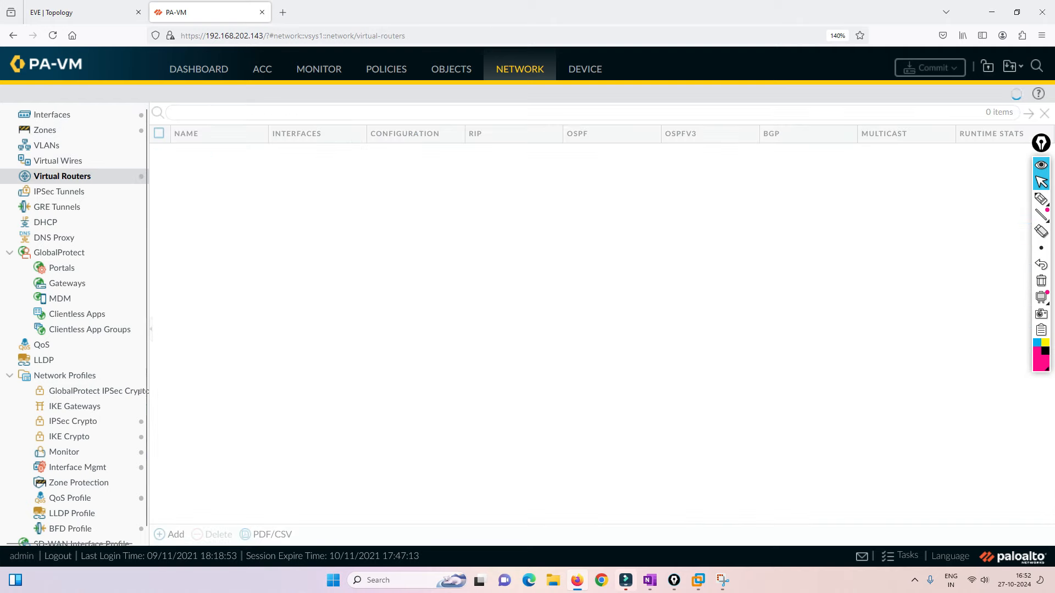
click(187, 152)
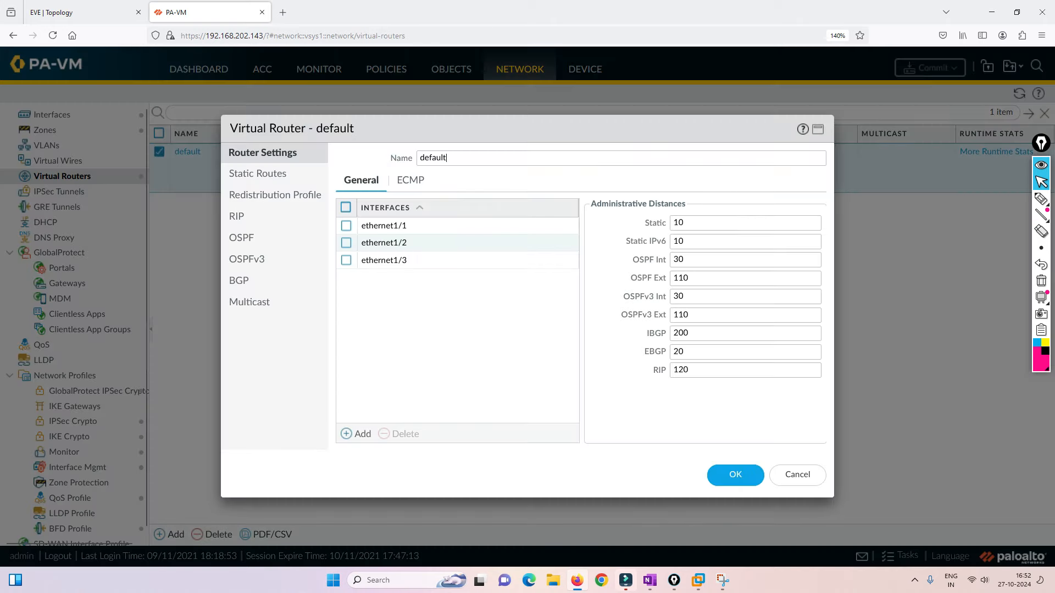
click(259, 174)
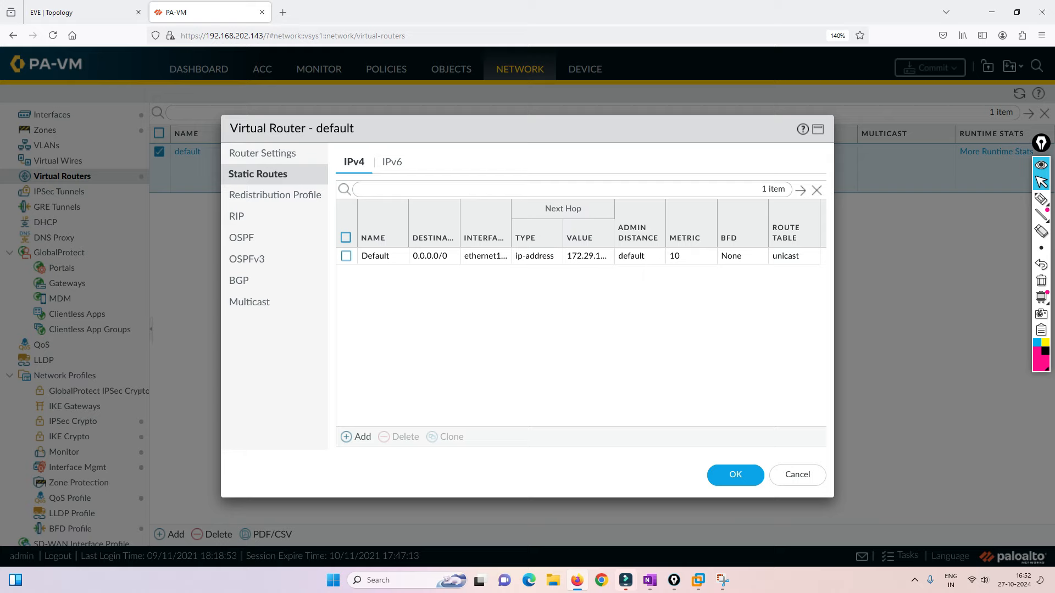
click(797, 474)
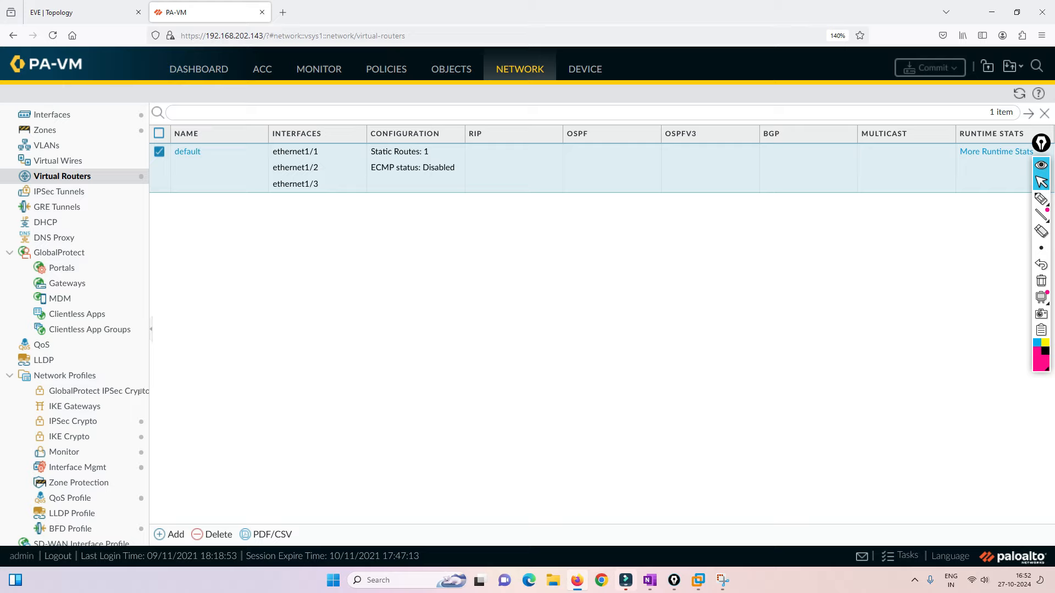
Show the NAT rulebase and trace the Win-to-servers traffic path on the lab diagram.
click(387, 70)
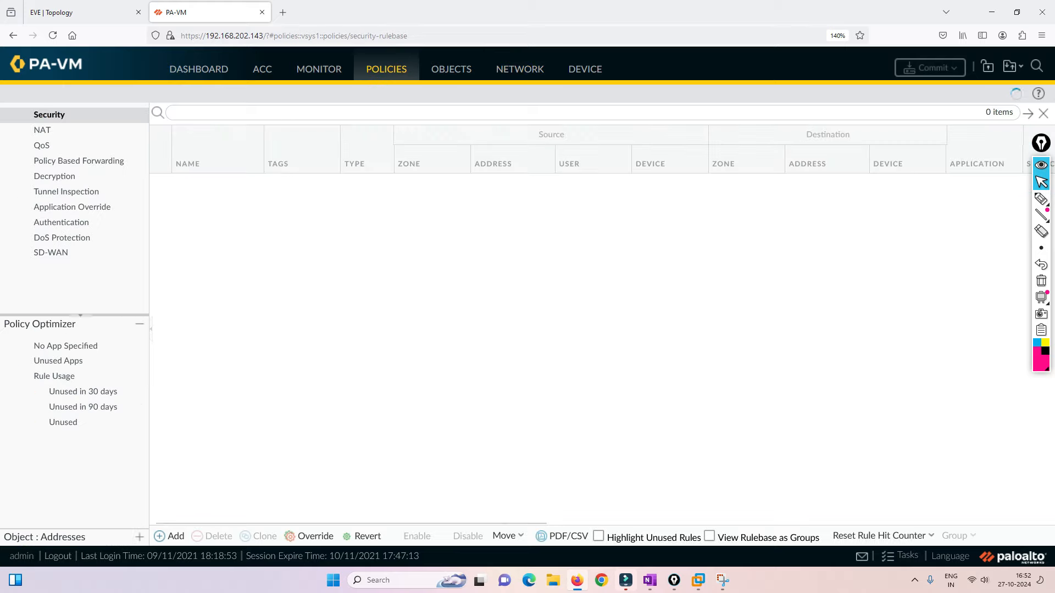
click(43, 131)
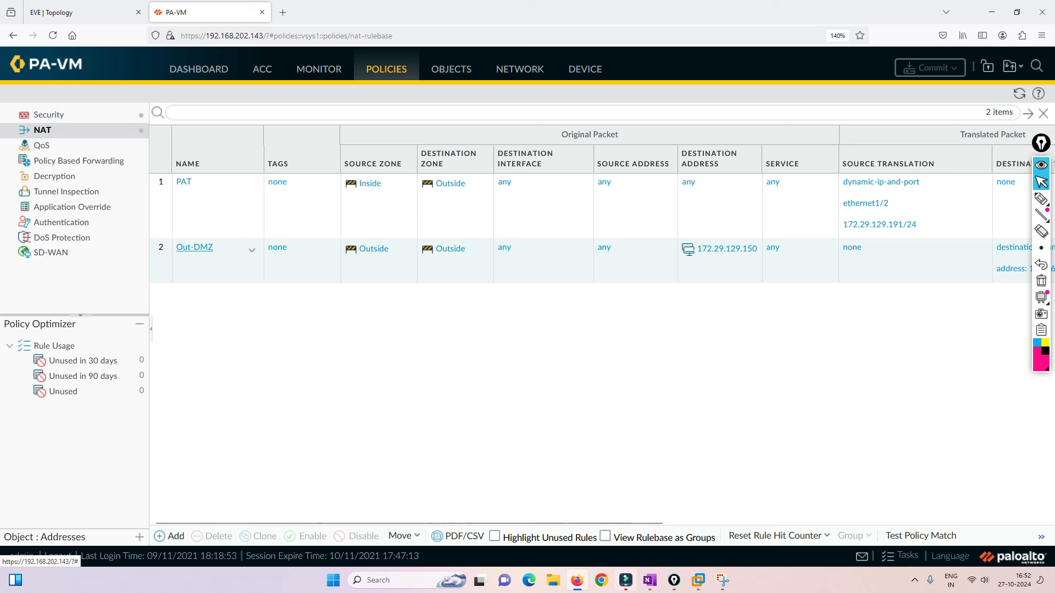
click(77, 13)
click(1041, 199)
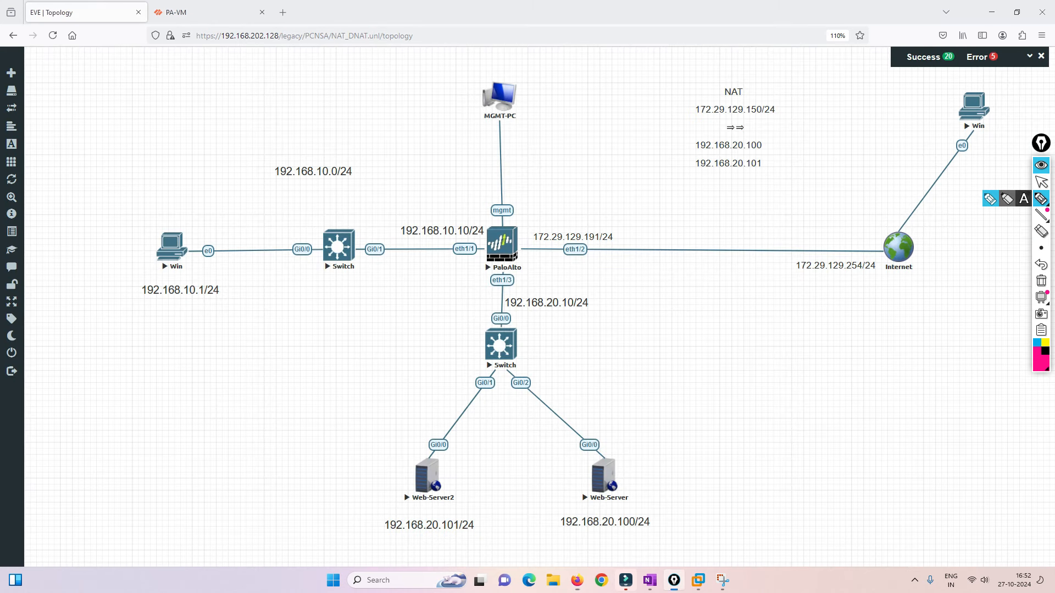
mouse_move(952, 116)
mouse_down()
mouse_move(714, 231)
mouse_move(544, 219)
mouse_move(498, 267)
mouse_move(487, 406)
mouse_move(434, 467)
mouse_move(581, 449)
mouse_up()
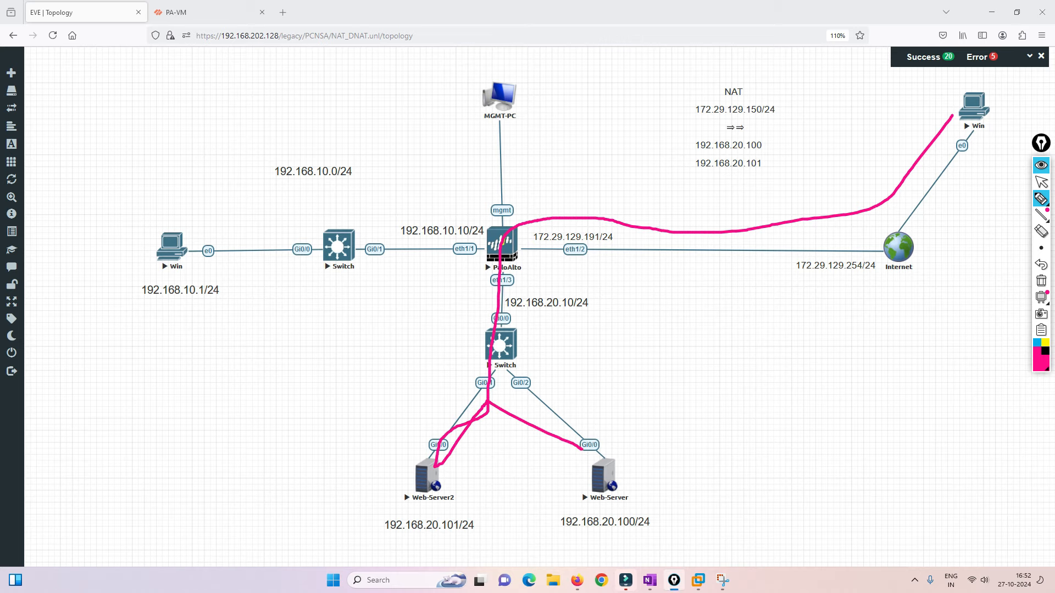
click(1041, 182)
Clear the diagram annotation and open the Out-DMZ NAT rule (destination 172.29.129.150).
click(198, 12)
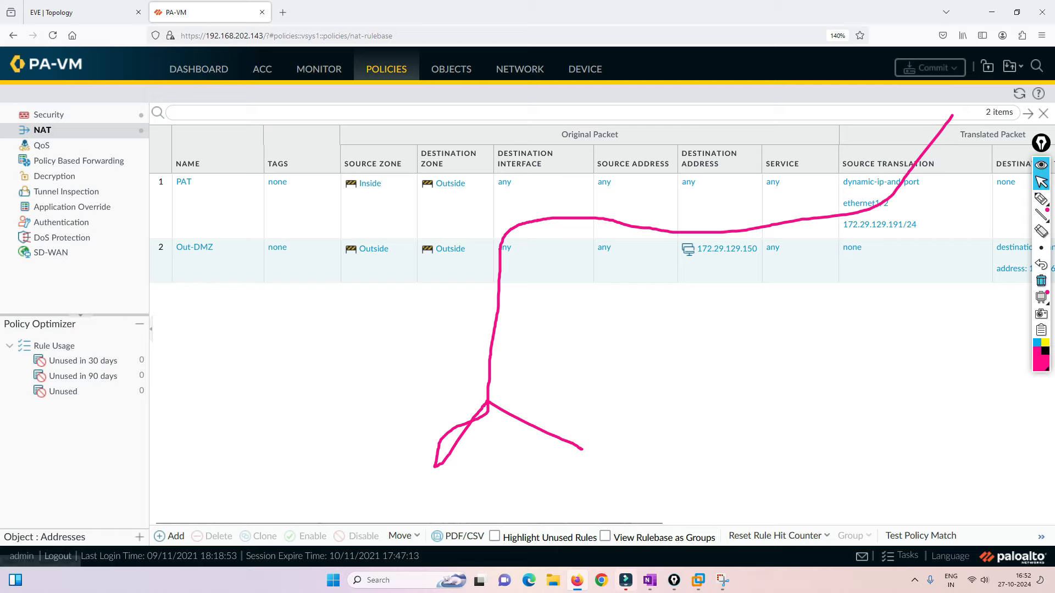
click(1041, 280)
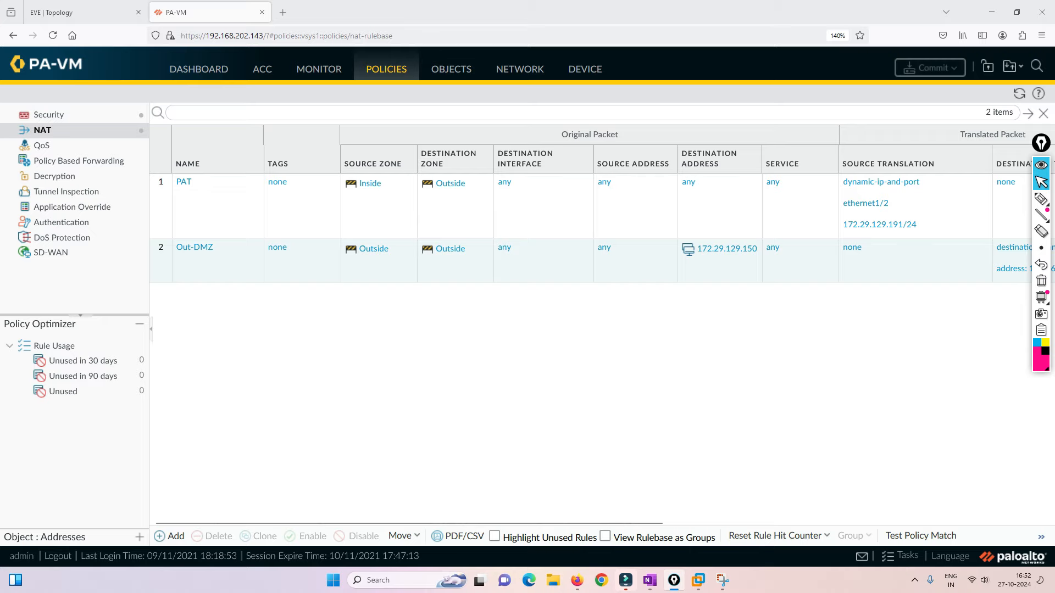
click(195, 247)
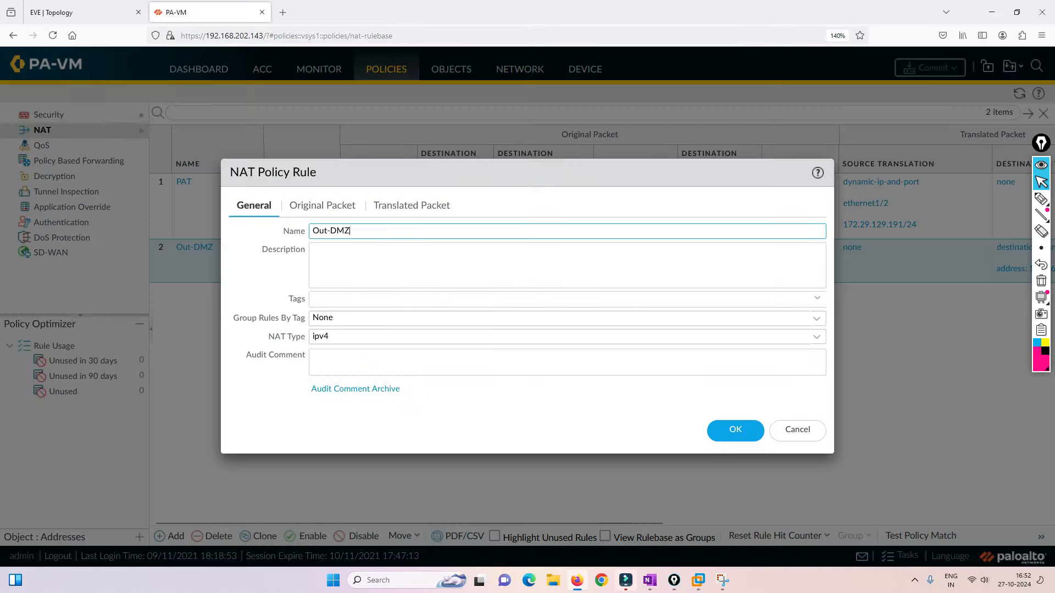
Review Out-DMZ's original and translated packet (static 192.168.20.100), cancel, and go to Objects > Addresses.
click(322, 205)
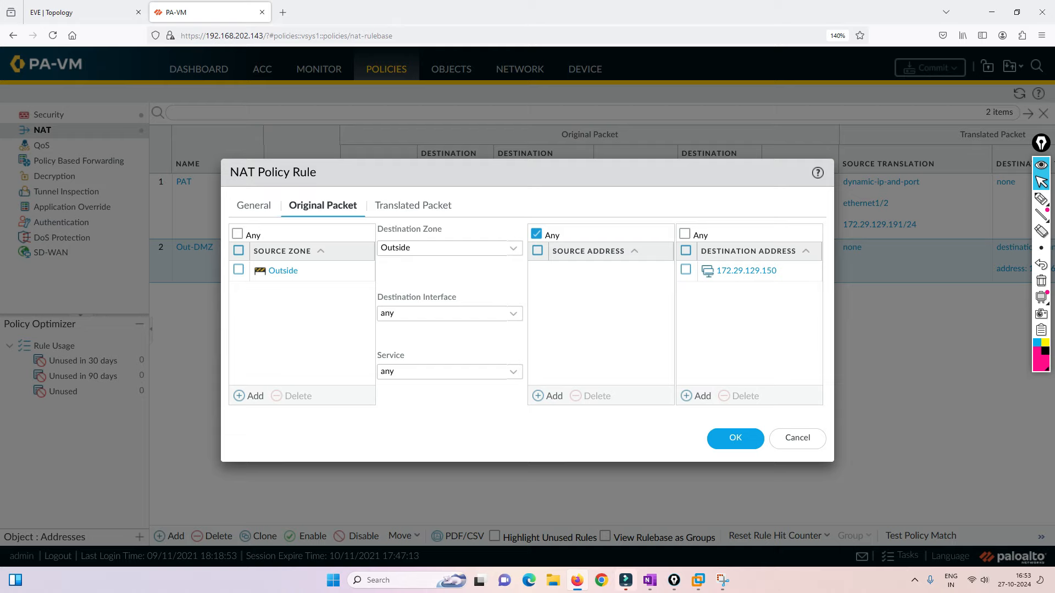
click(413, 205)
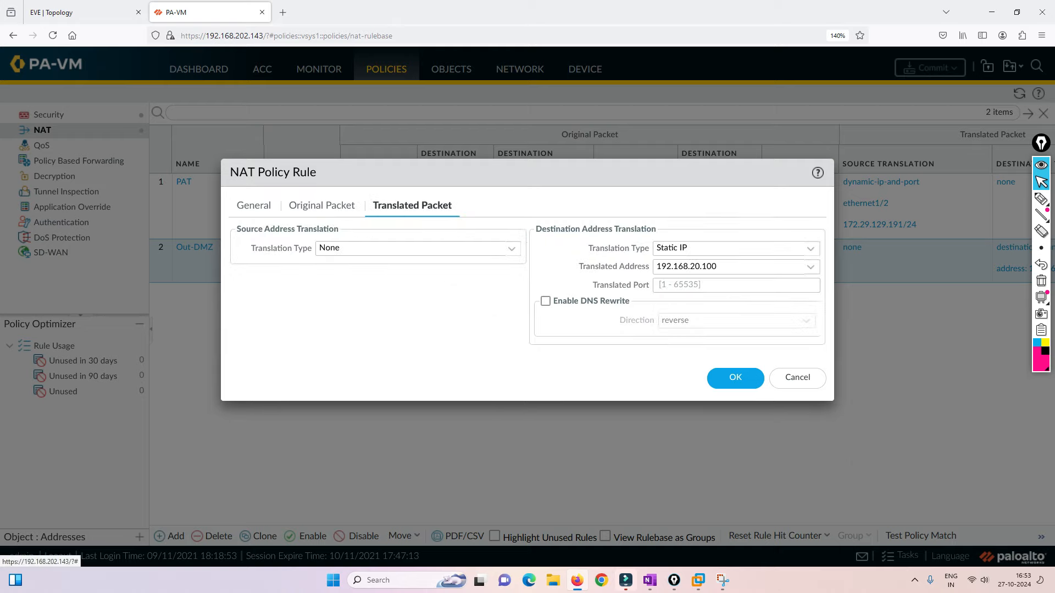
click(692, 267)
mouse_move(718, 267)
mouse_down()
mouse_move(670, 267)
mouse_move(718, 267)
mouse_up()
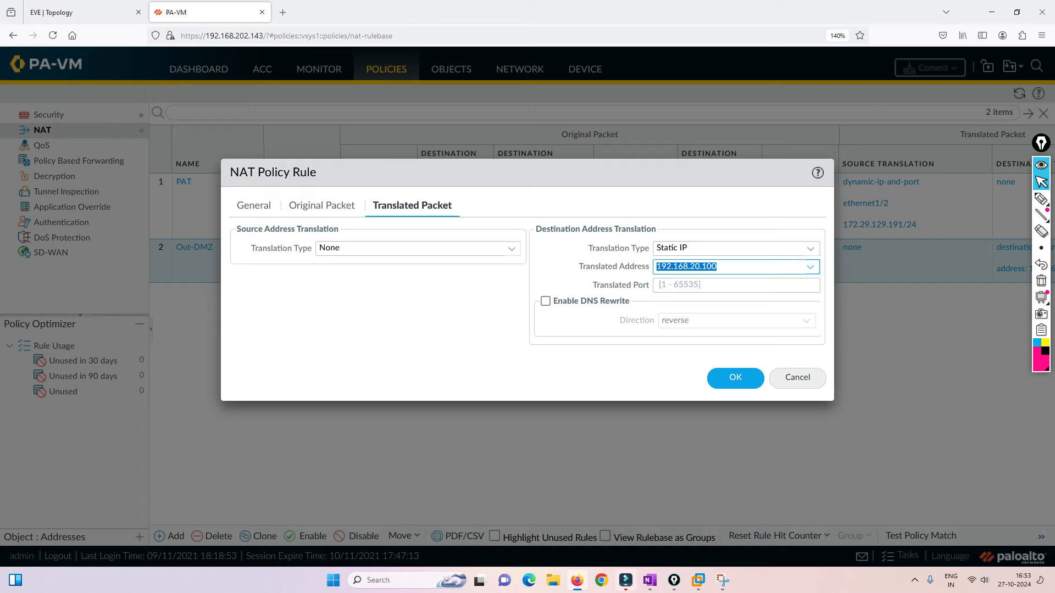
click(797, 378)
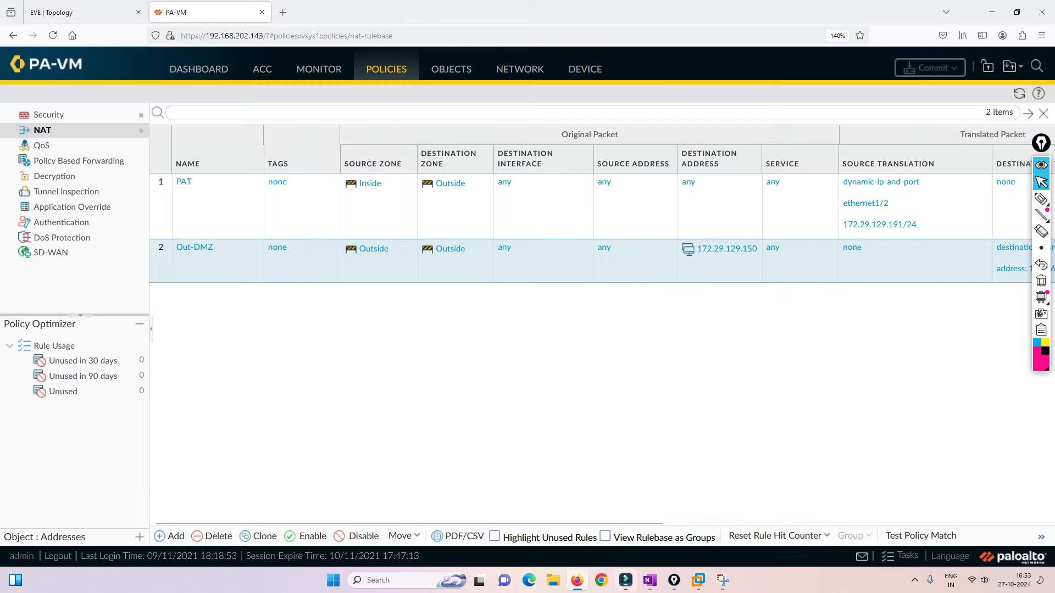
click(451, 70)
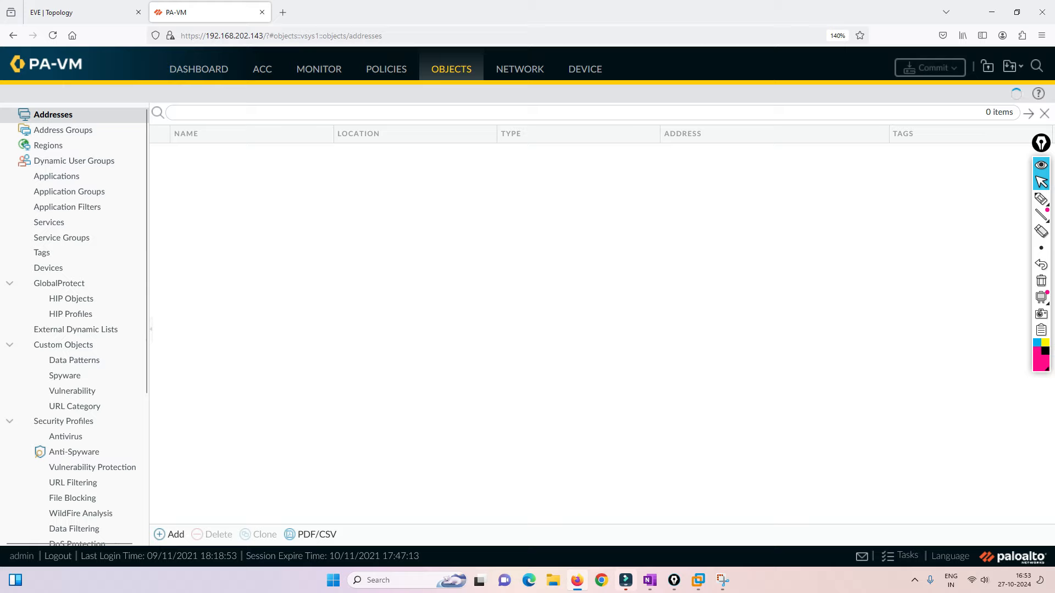
Create address object Server1 at 192.168.20.100, checking the topology for the address.
click(170, 535)
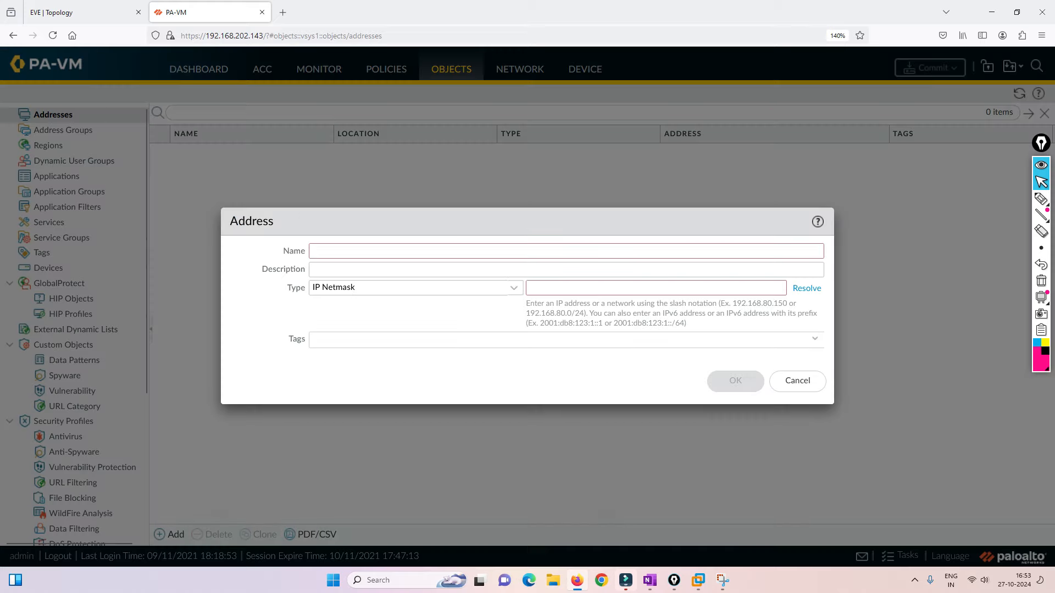
text(Server)
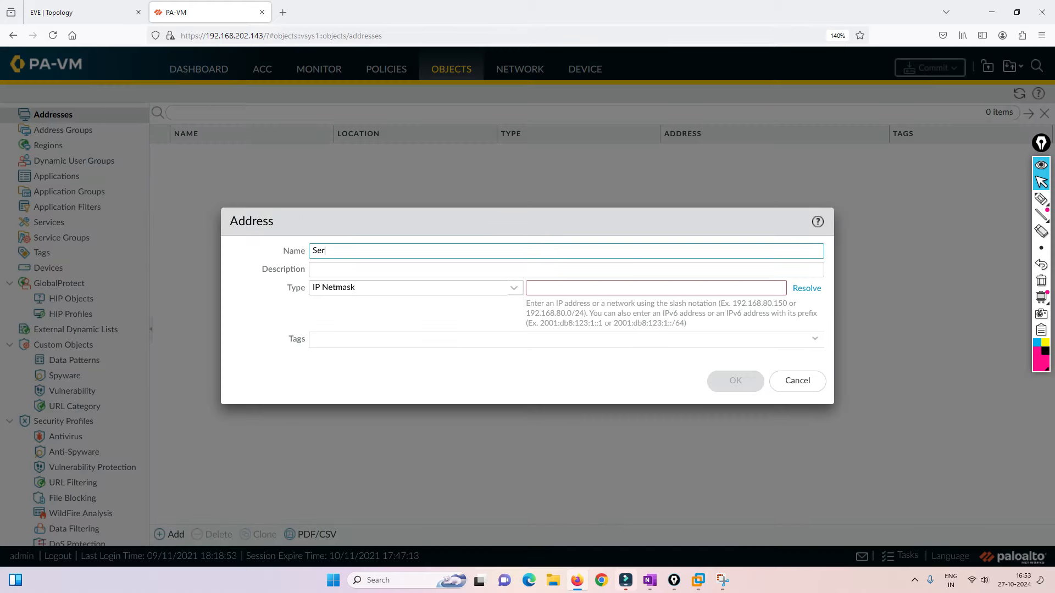
key(Tab)
key(Tab)
key(Tab)
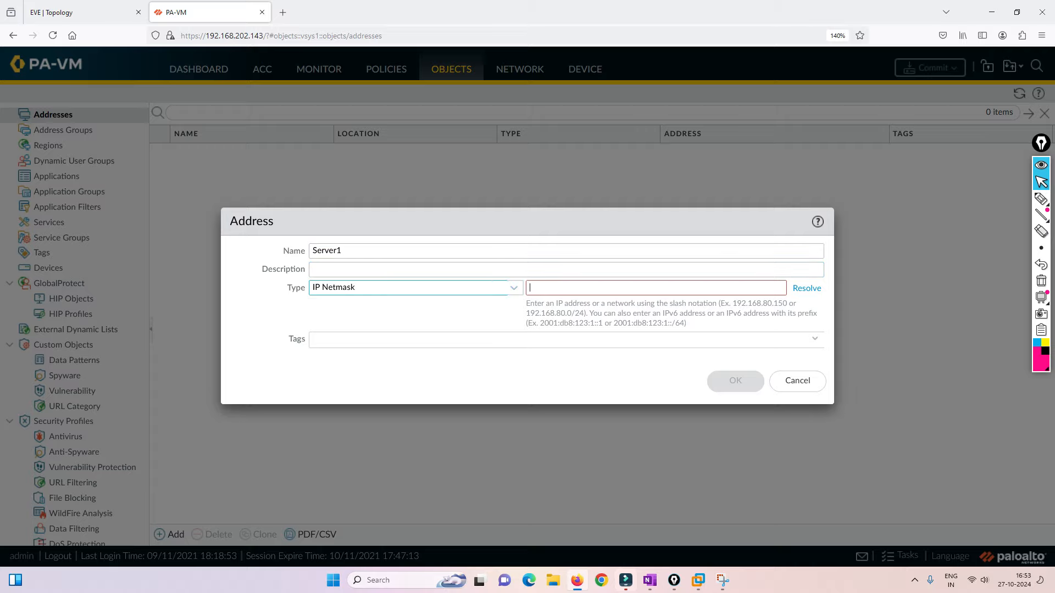
text(192.168.2)
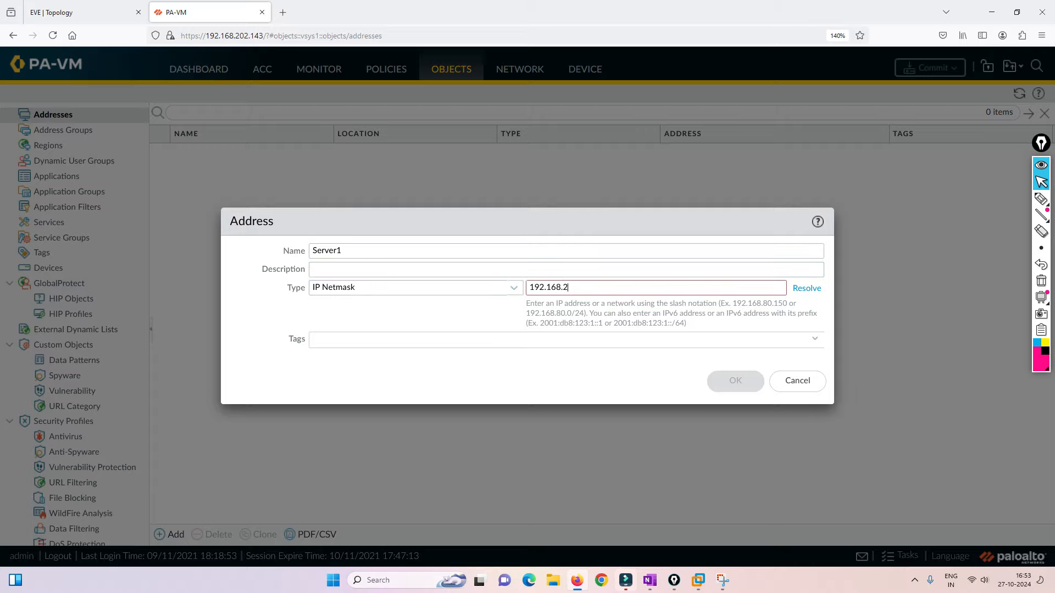
text(0.100)
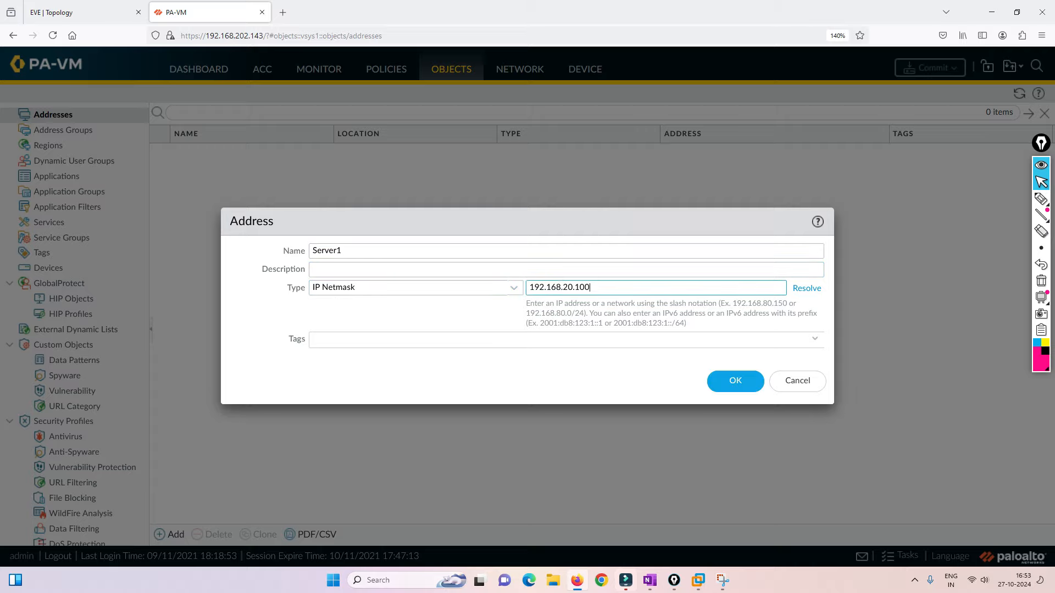
key(ctrl+Tab)
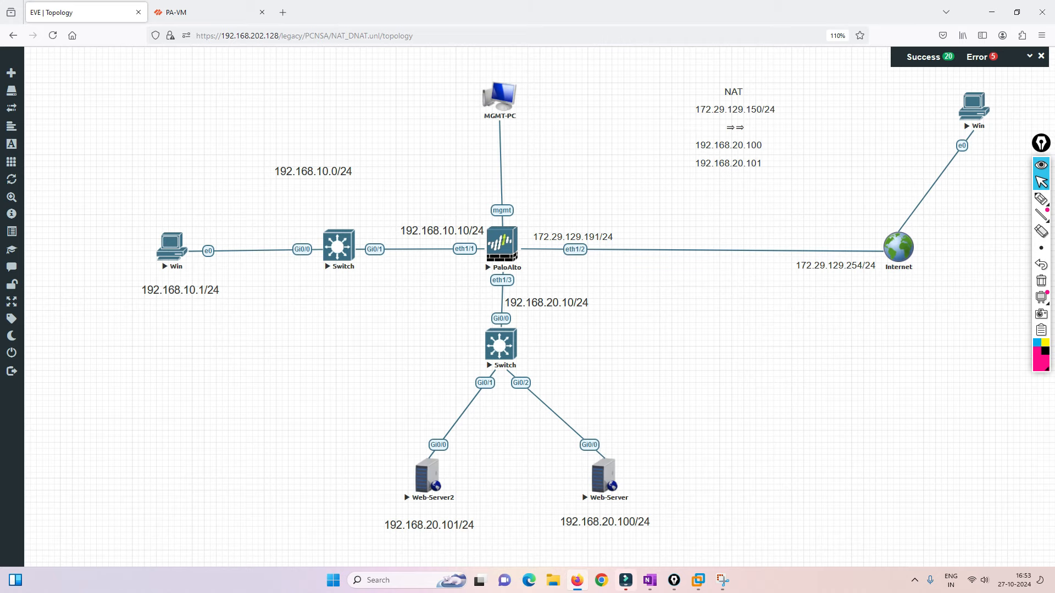
key(ctrl+Tab)
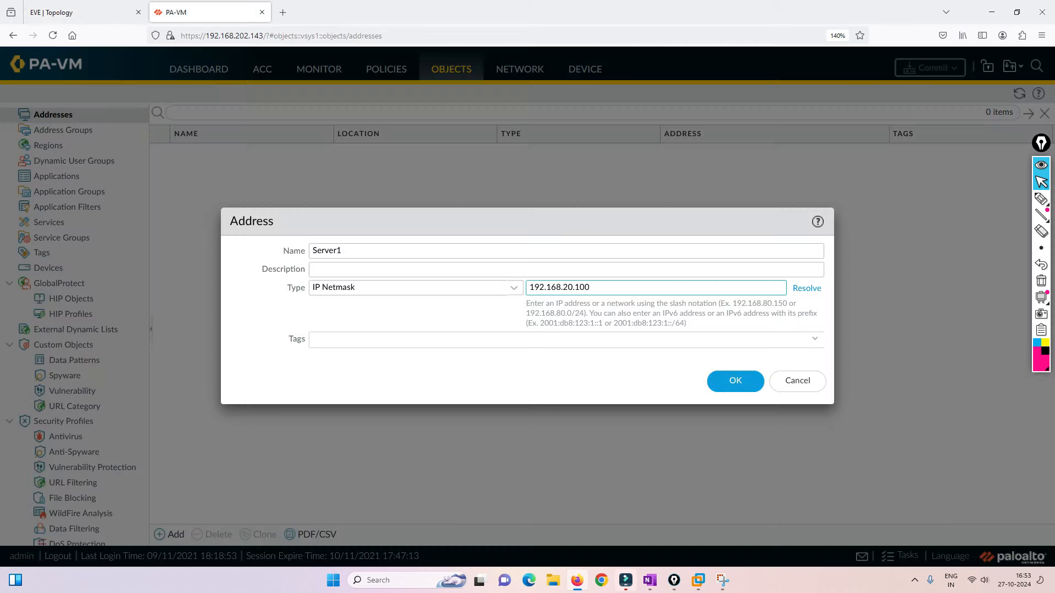
click(736, 381)
Create address object Server2 at 192.168.20.101.
click(169, 534)
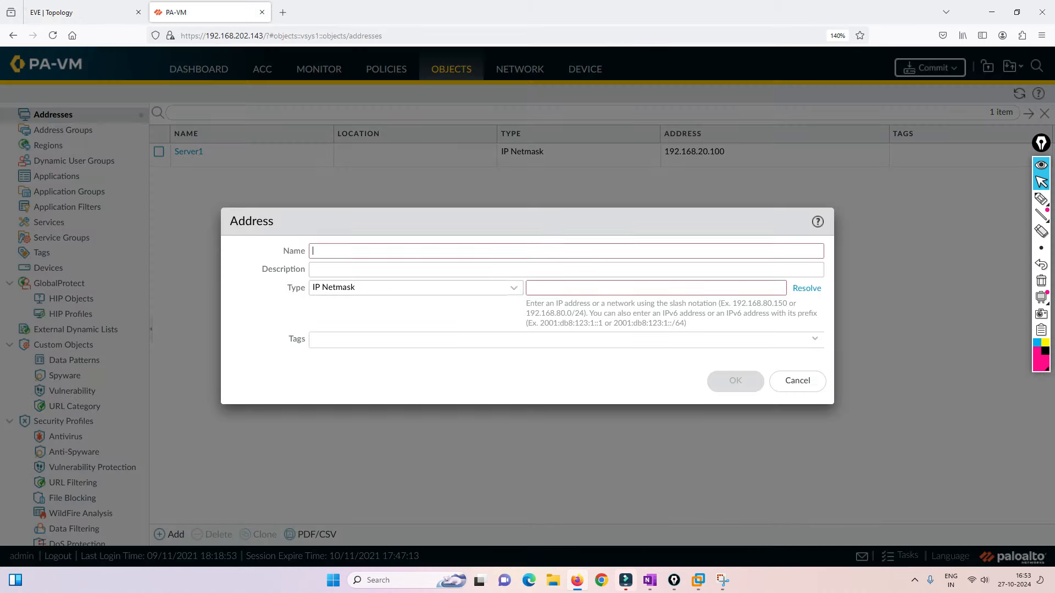
text(Server2)
key(Tab)
key(Tab)
key(Tab)
text(1)
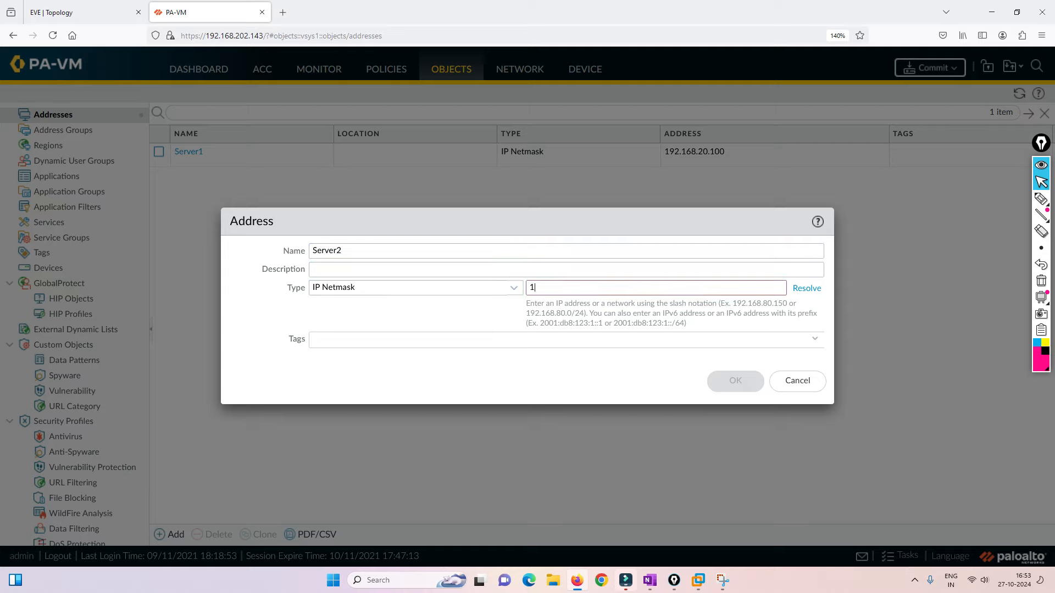
text(92.168.20.101)
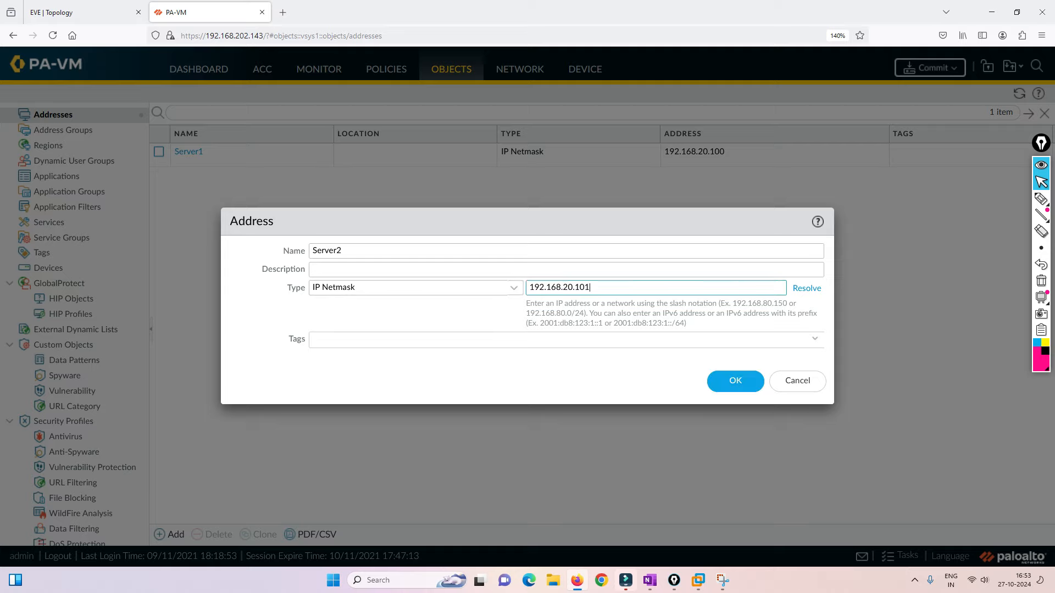
key(Return)
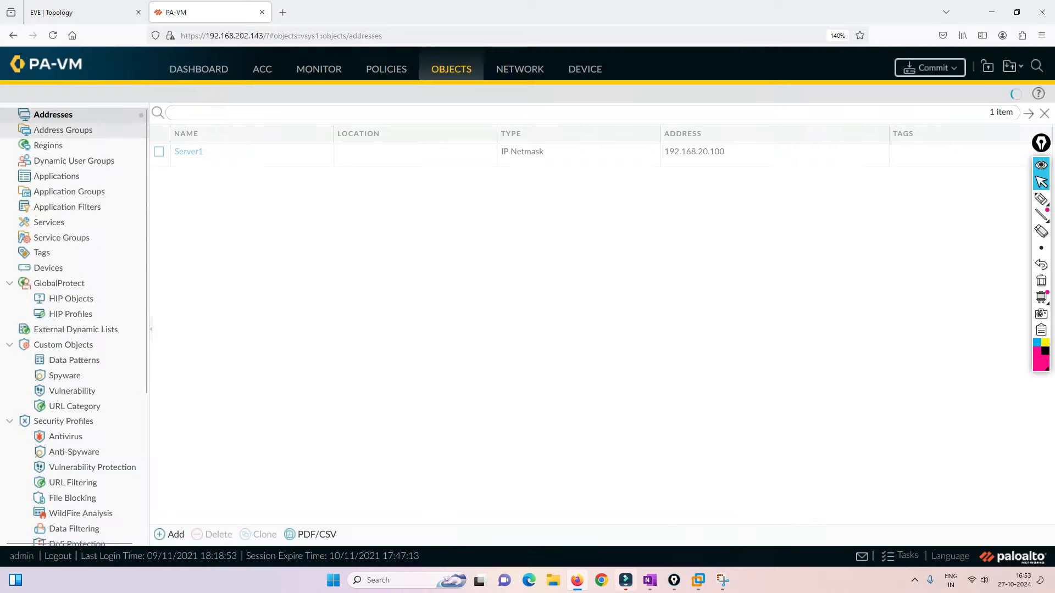
Add address group Server-Grp with members Server1 and Server2 and save it.
click(64, 129)
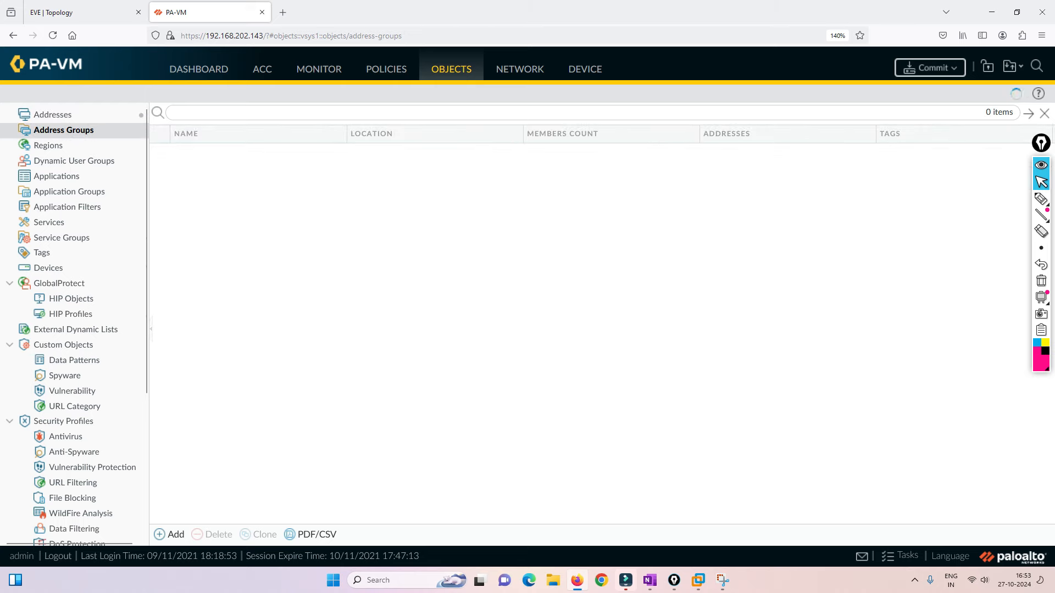
click(175, 534)
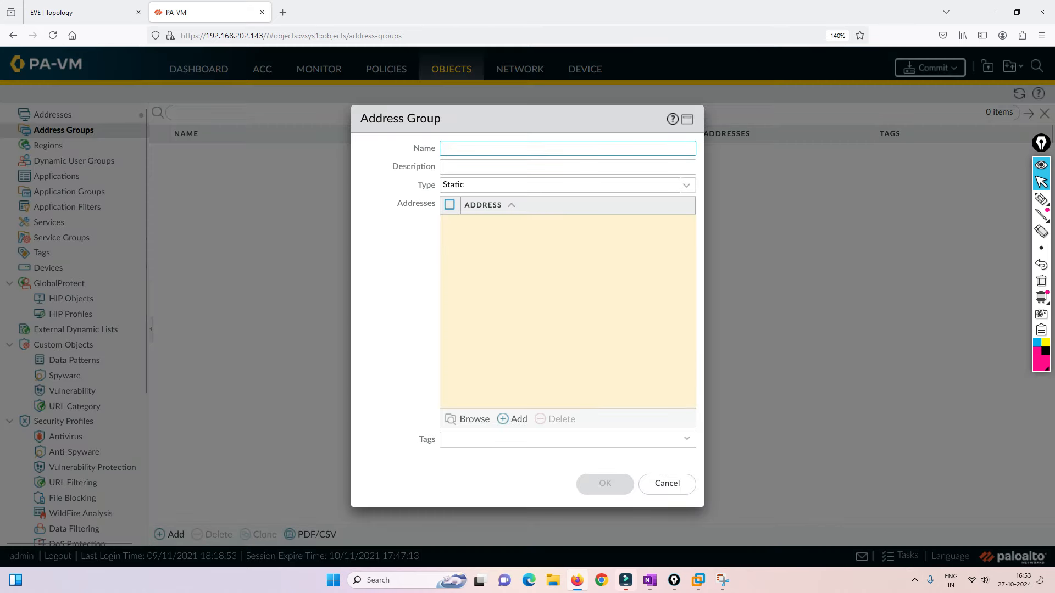
text(Server-G)
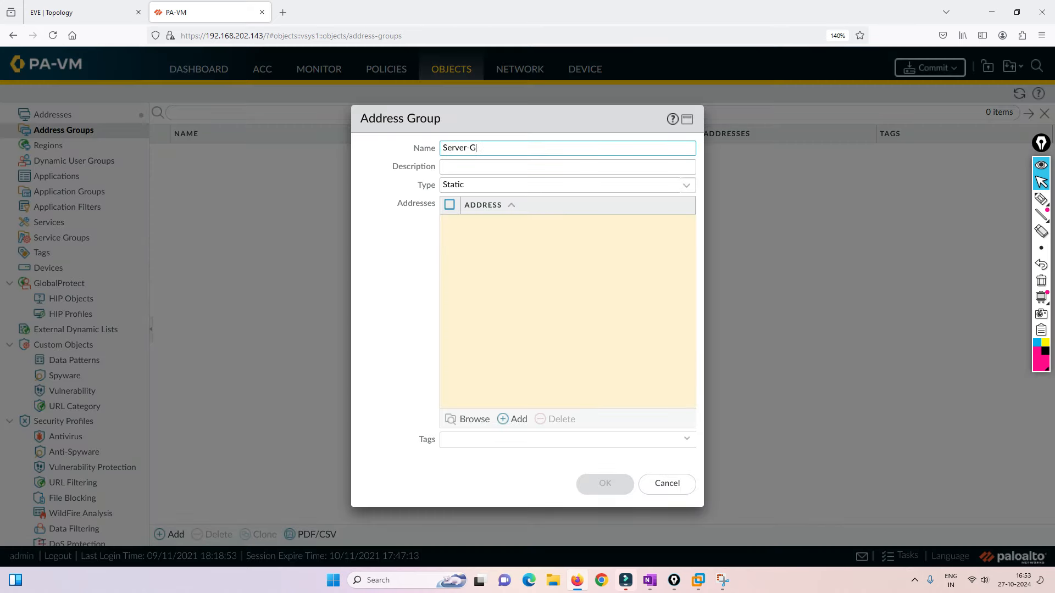
text(rp)
click(512, 419)
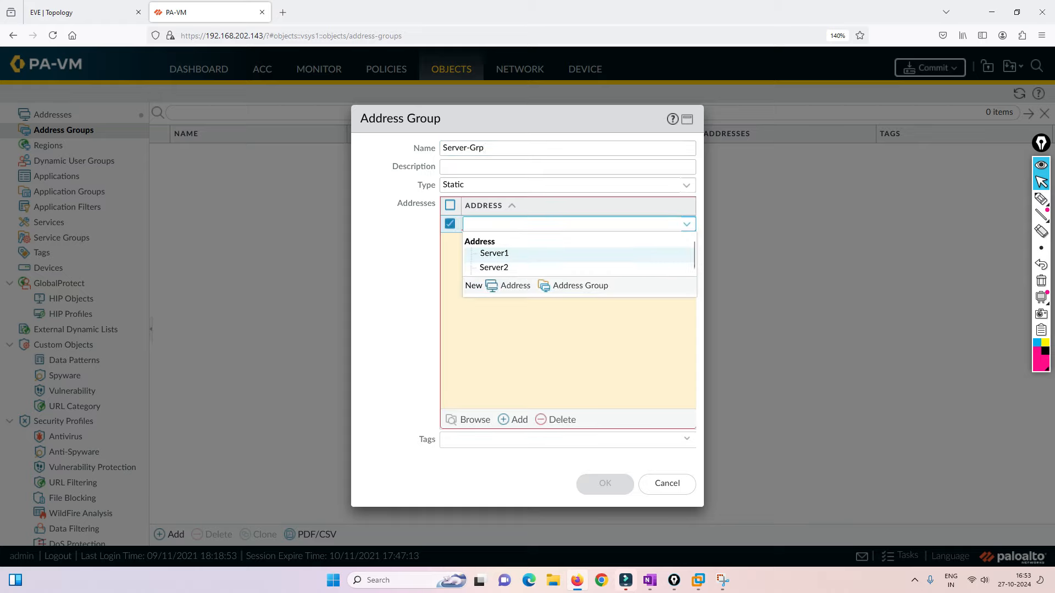
click(499, 253)
click(513, 419)
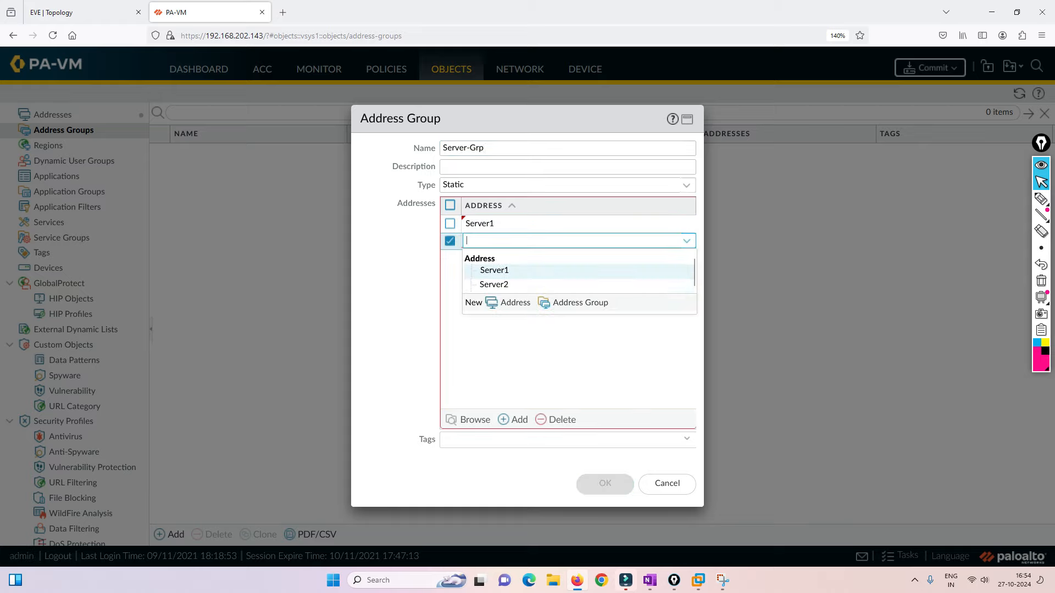
click(484, 285)
click(542, 335)
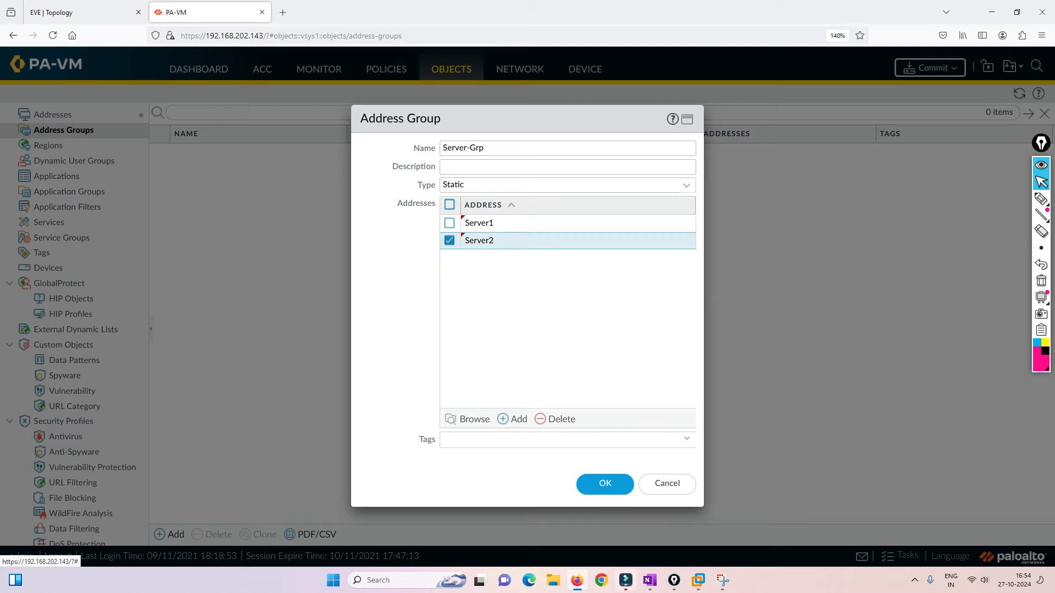
click(605, 484)
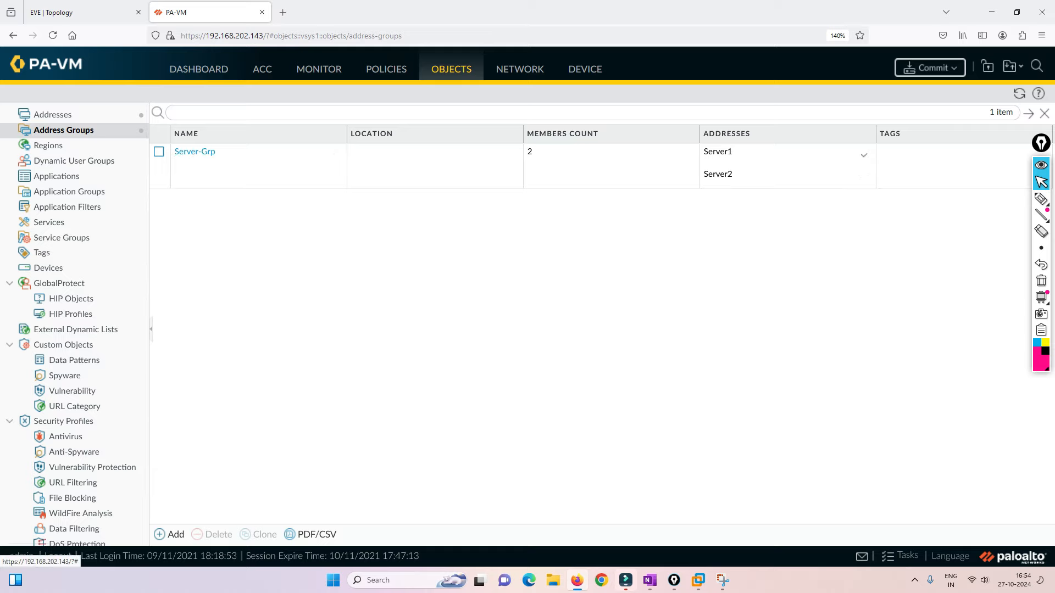
Set Out-DMZ's destination translation to Dynamic IP with session distribution, translated address Server-Grp.
click(386, 69)
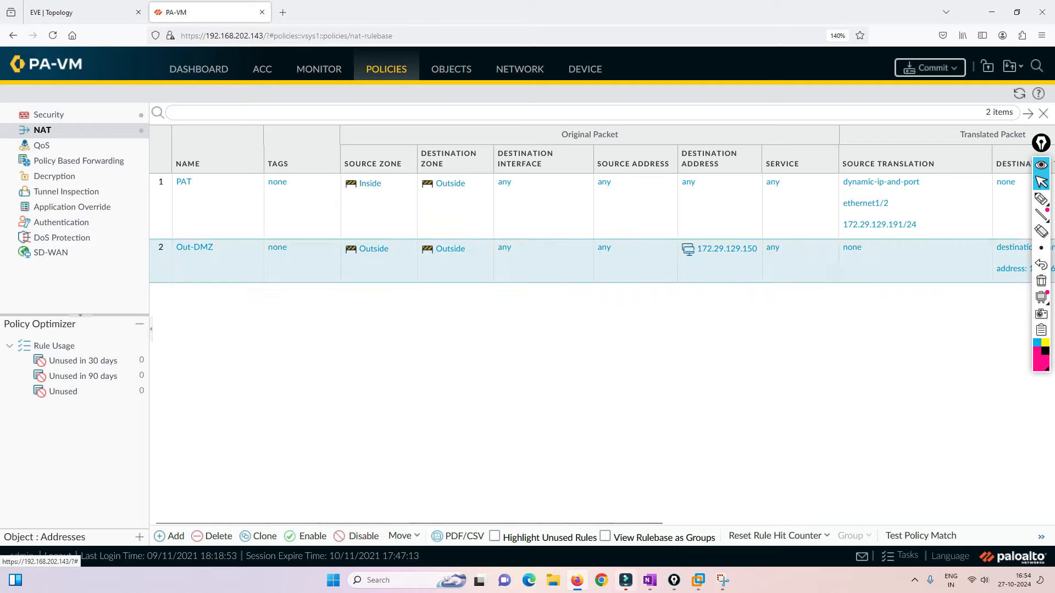
click(195, 248)
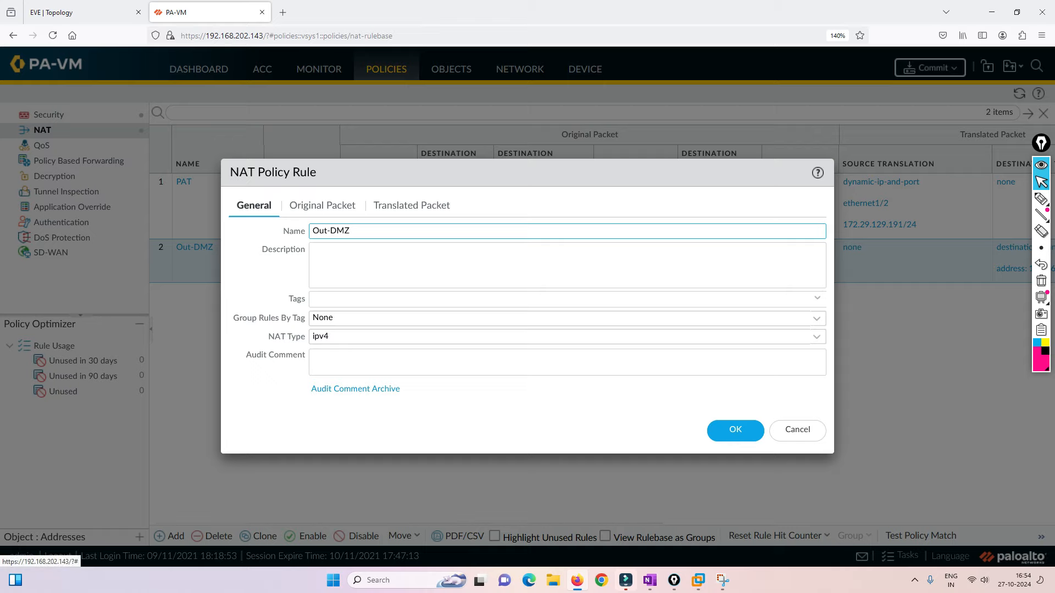
click(411, 205)
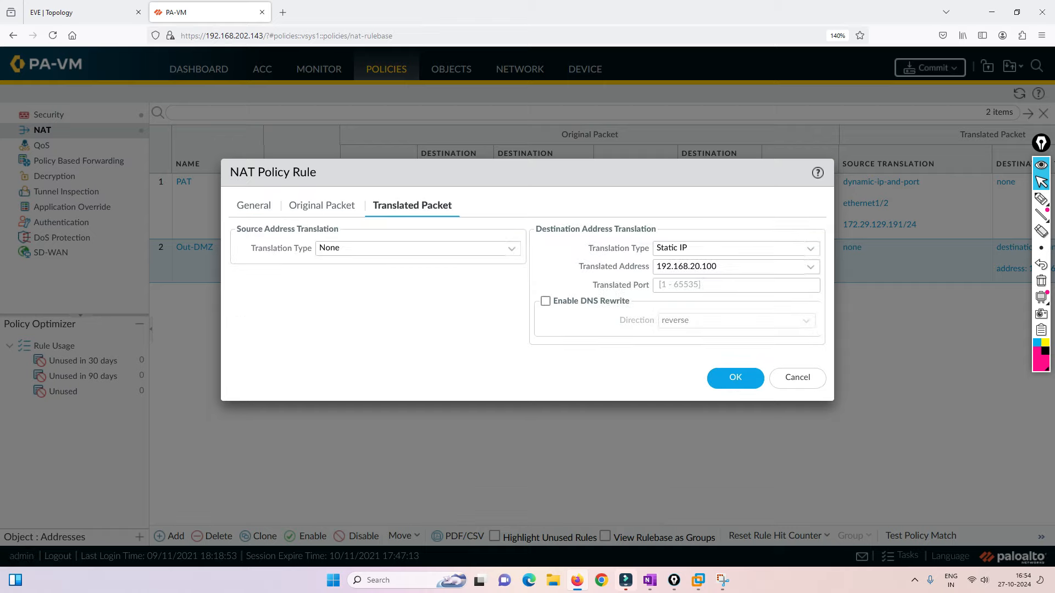
click(810, 267)
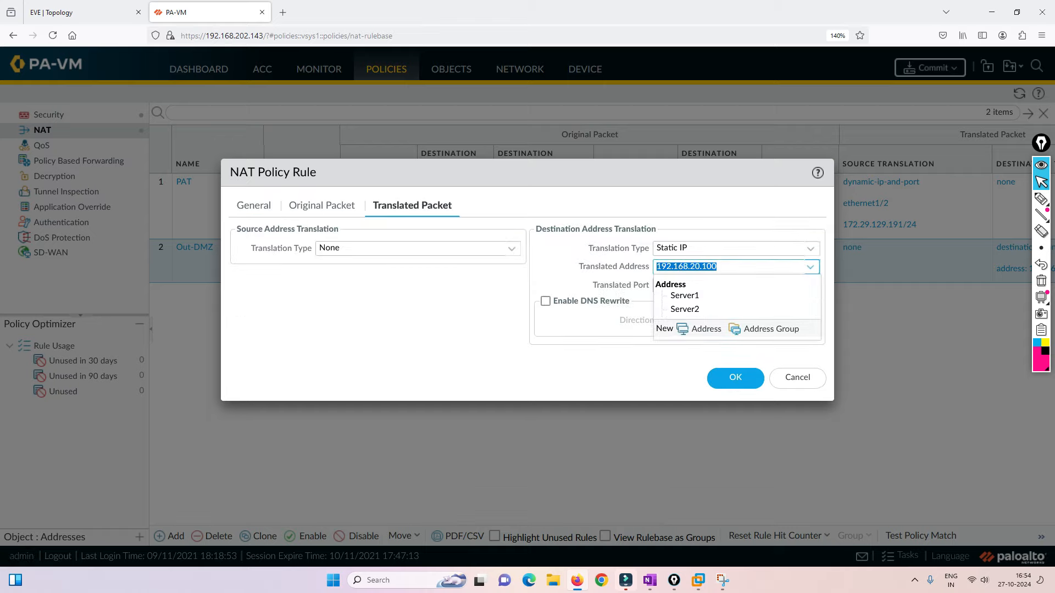
click(810, 248)
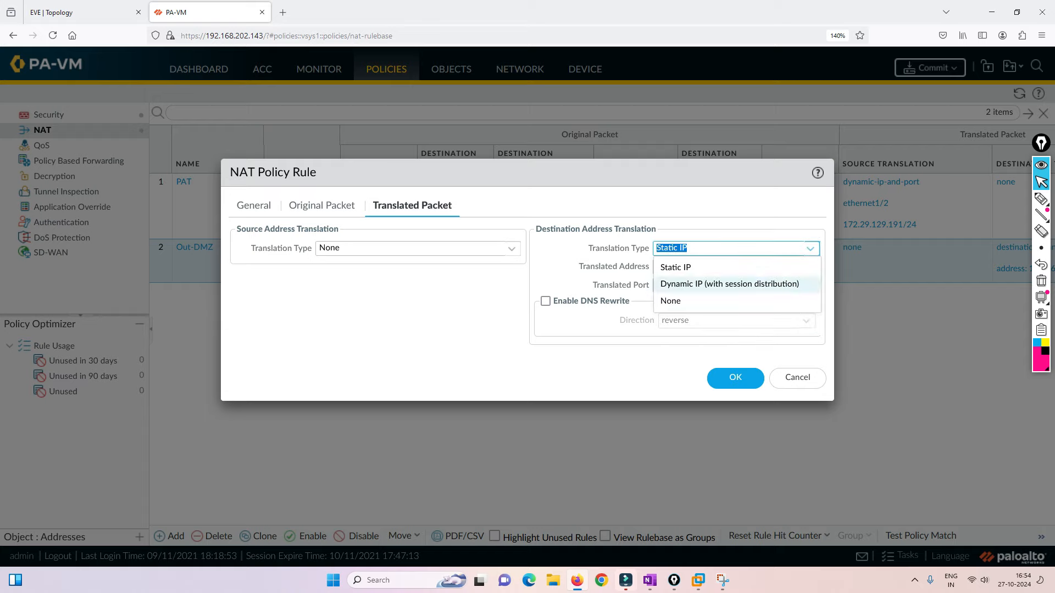
click(730, 284)
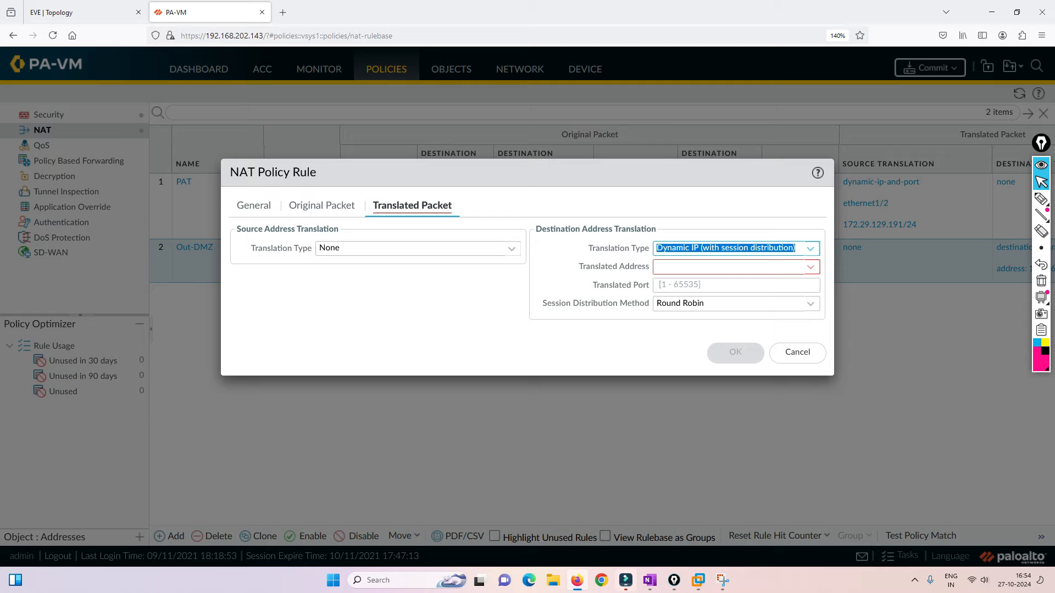
click(810, 267)
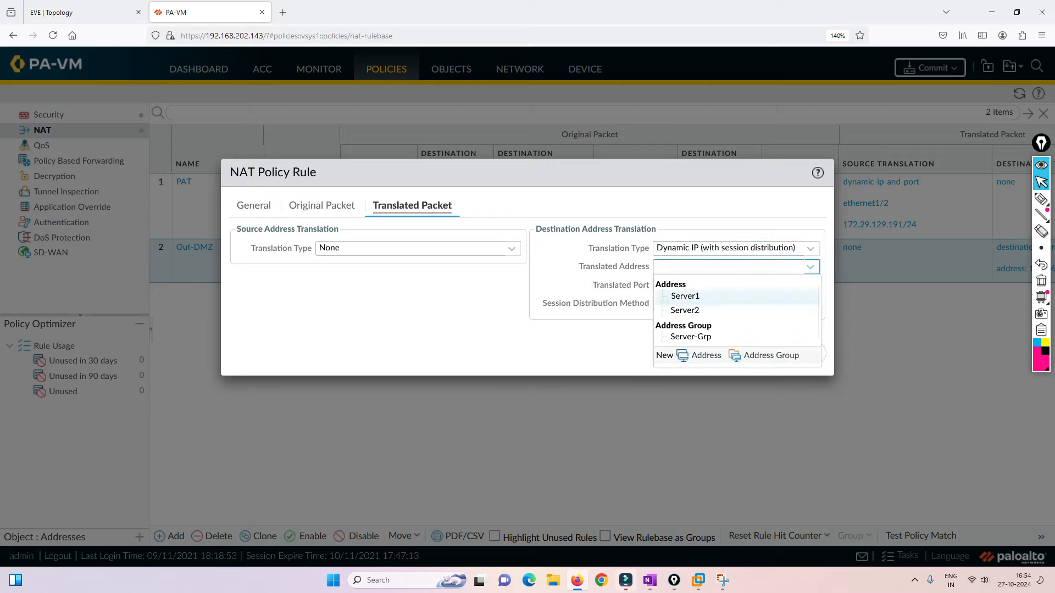
click(691, 336)
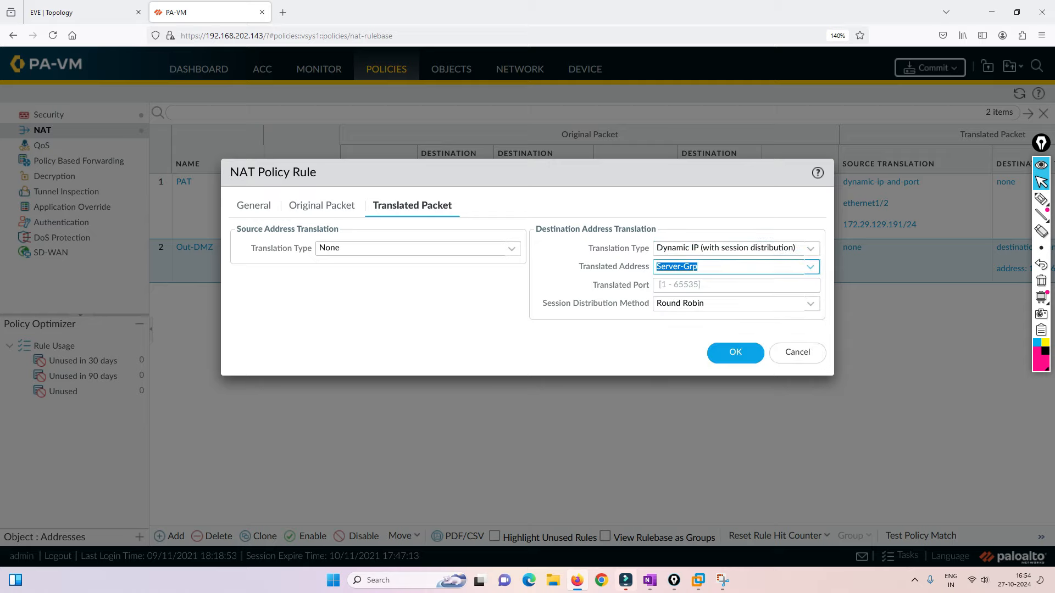
click(691, 336)
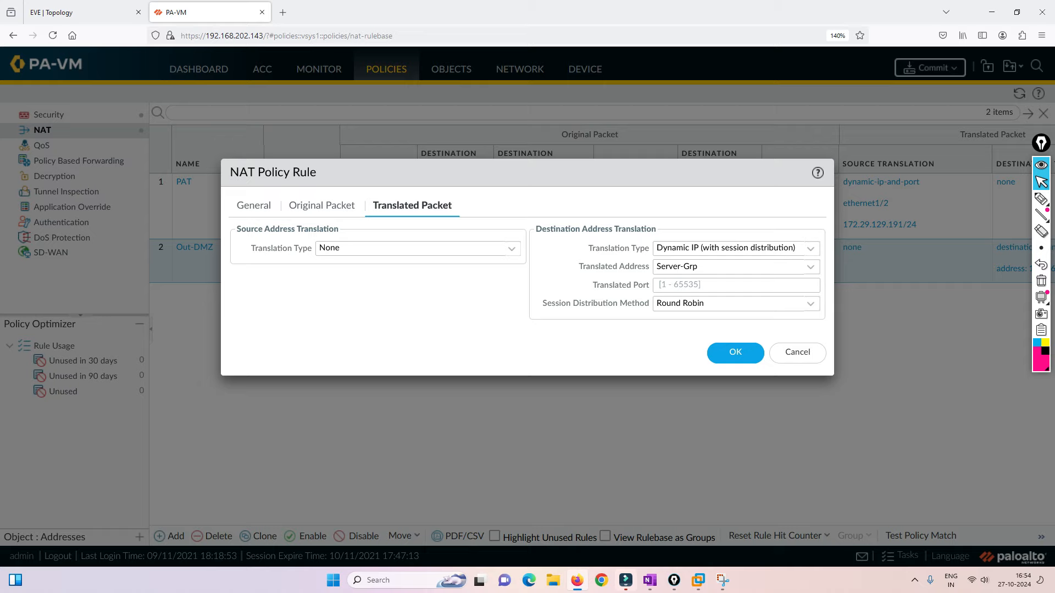
Keep Round Robin as the session distribution method and save the rule.
drag(542, 303, 649, 303)
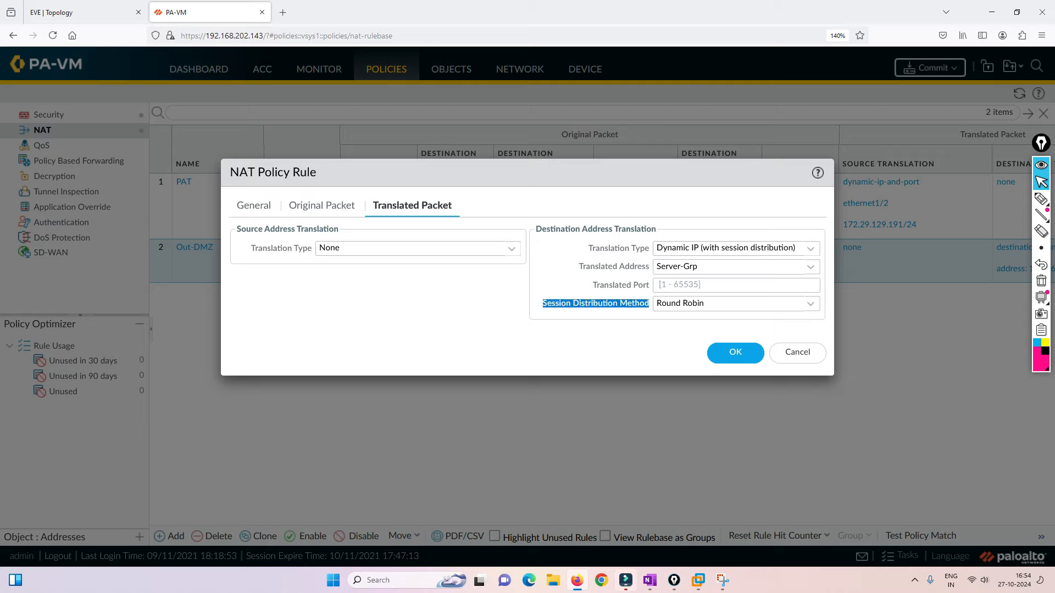
click(811, 304)
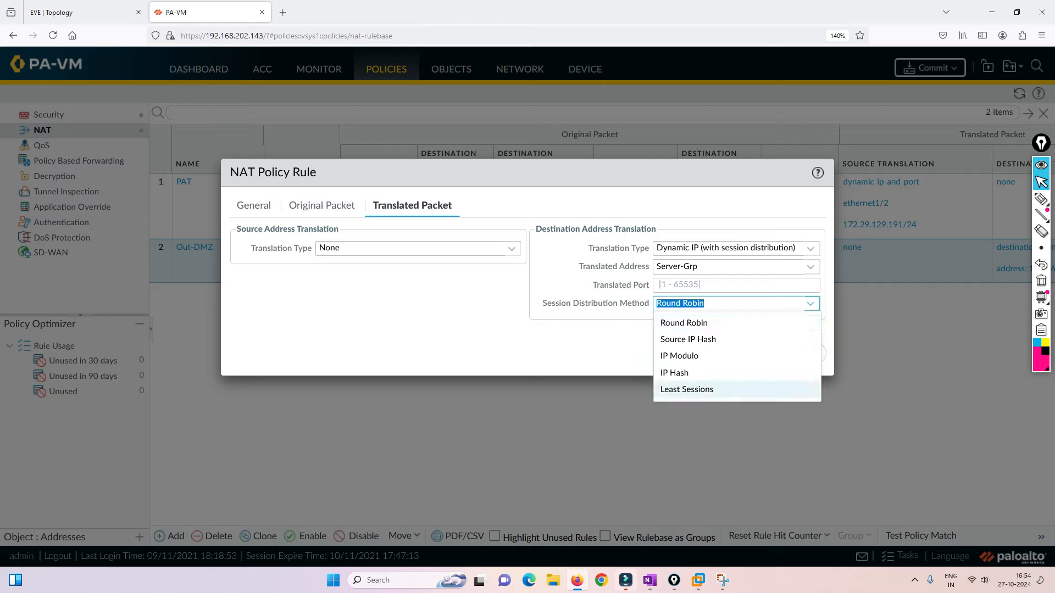
click(684, 323)
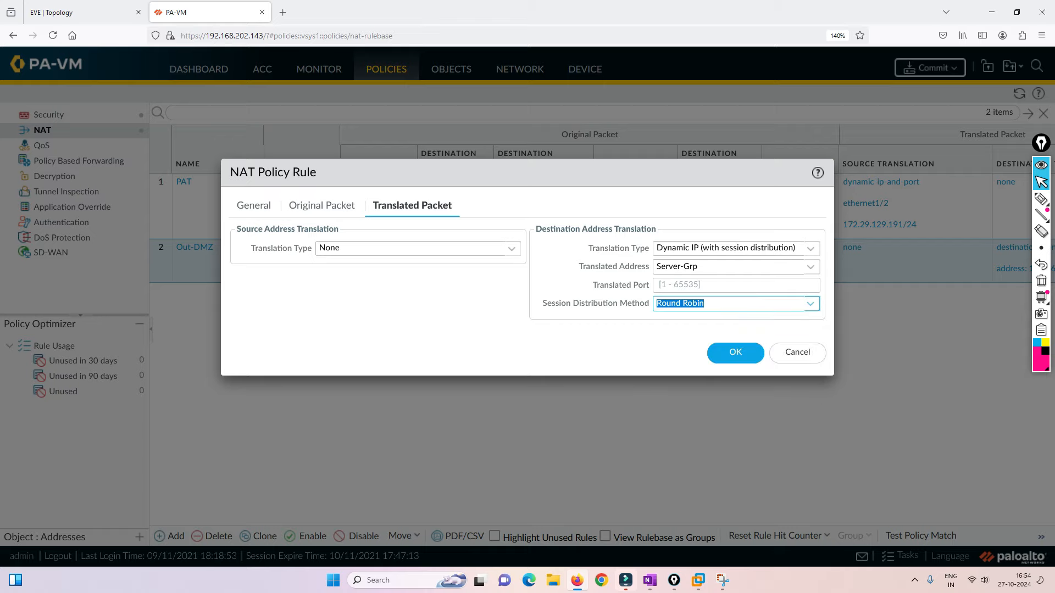
click(684, 330)
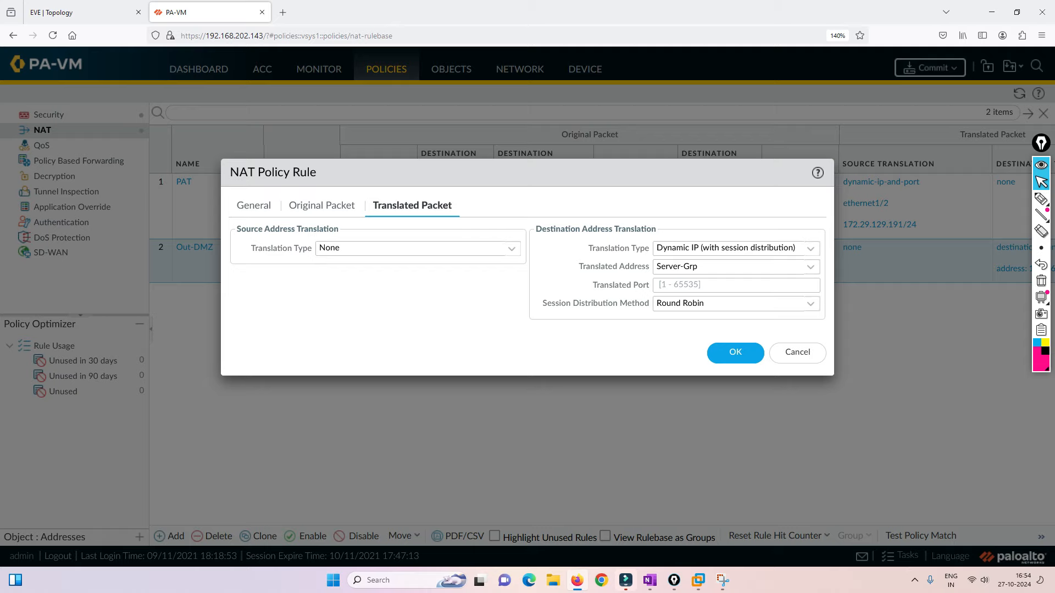
click(735, 353)
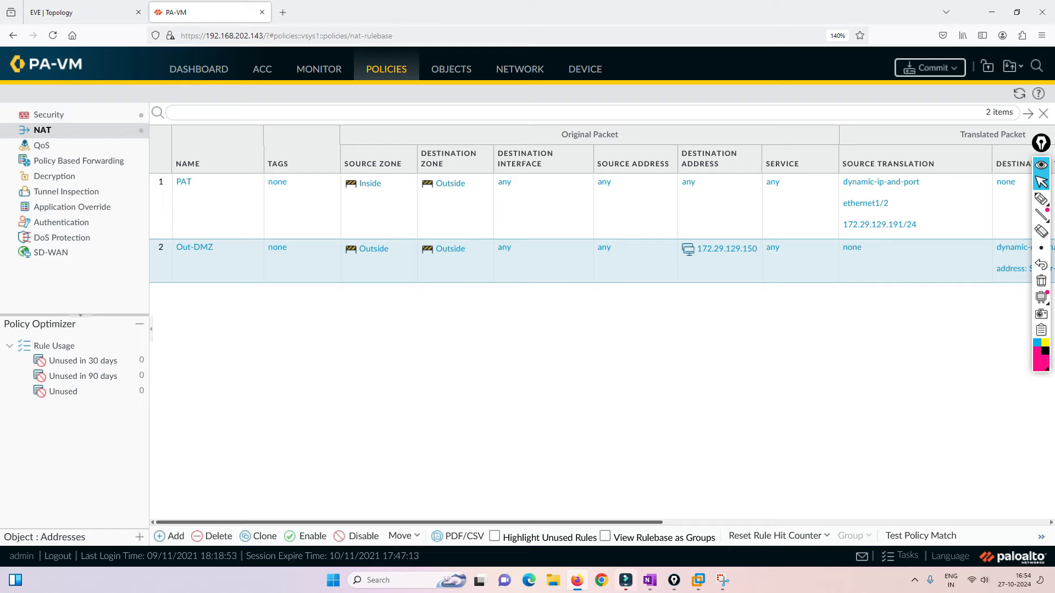
Check Out-DMZ's Destination Translation (Server-Grp) and Hit Count columns, then show the Security rules.
scroll(591, 220, right, 5)
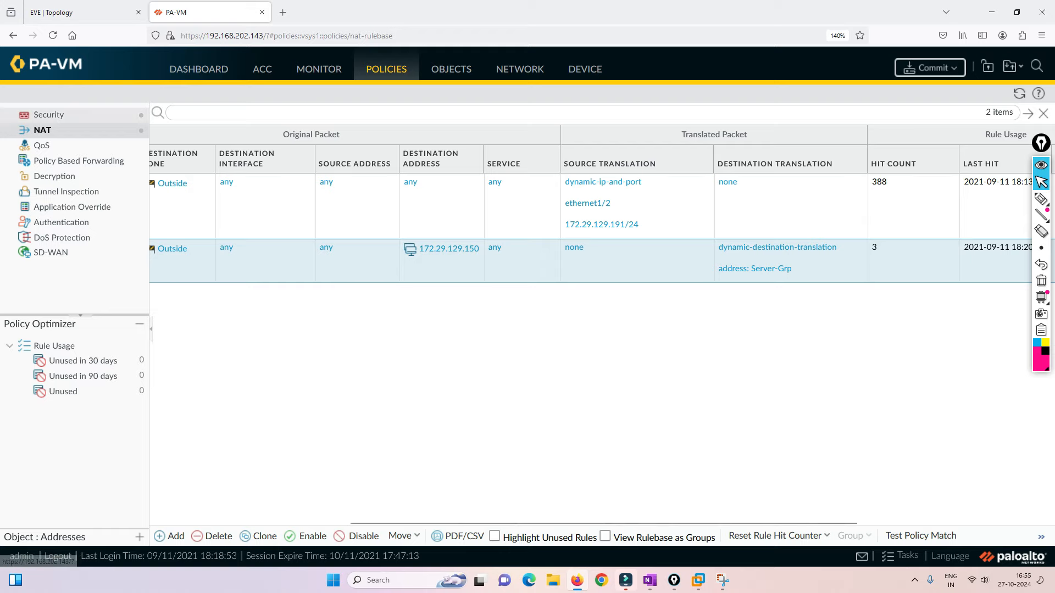
click(49, 115)
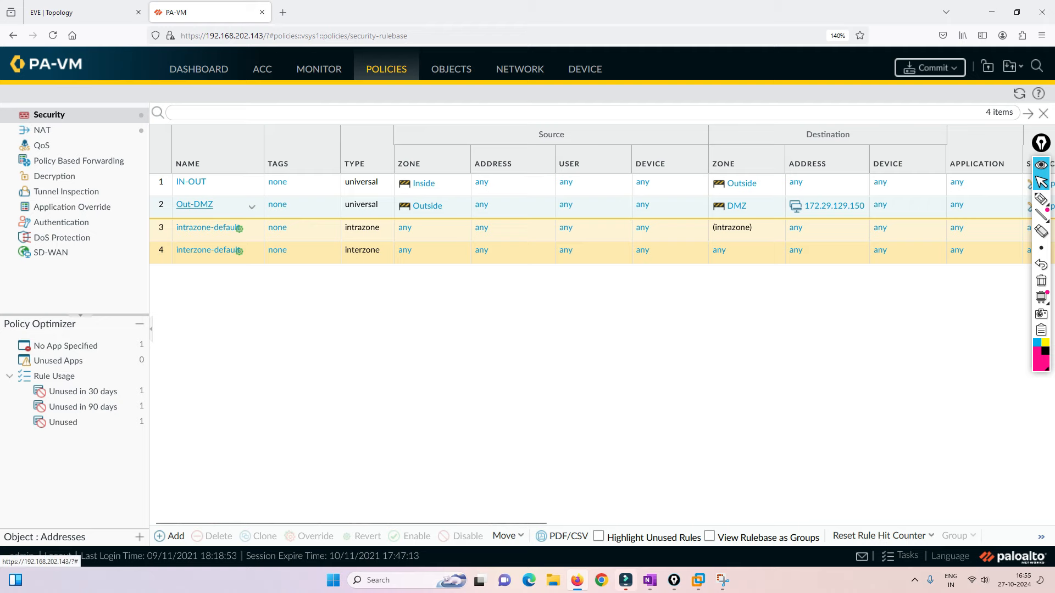
Review the Out-DMZ security rule's source, destination, application and service/URL settings.
click(195, 204)
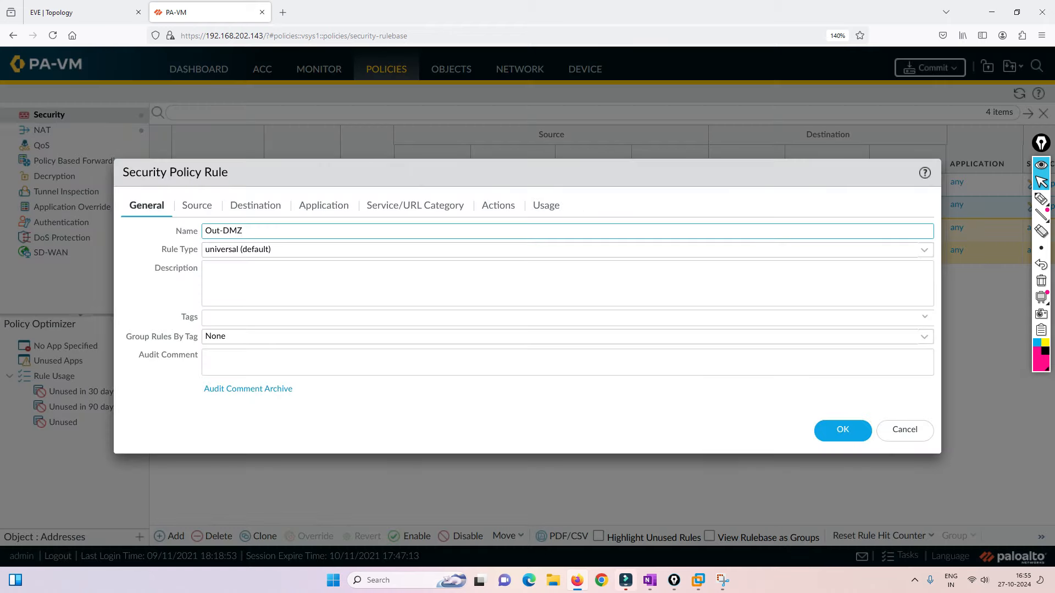
click(197, 205)
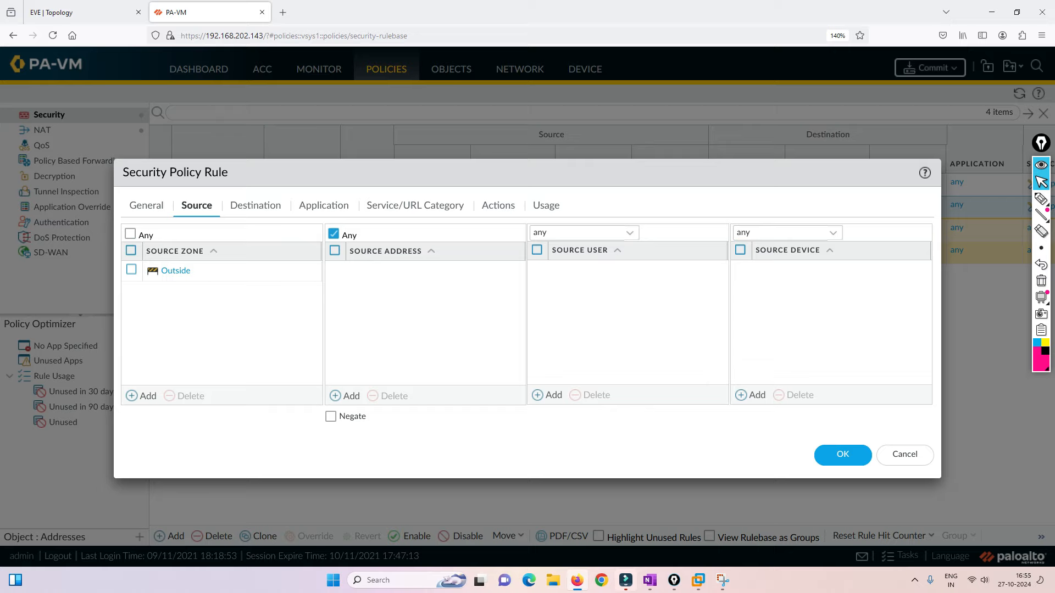
click(256, 205)
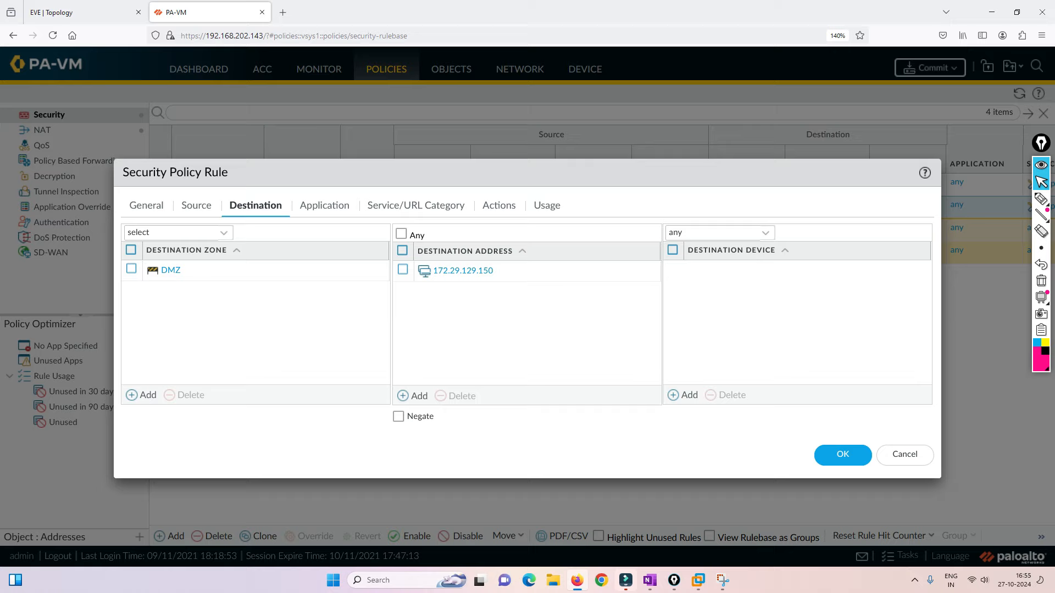
click(324, 205)
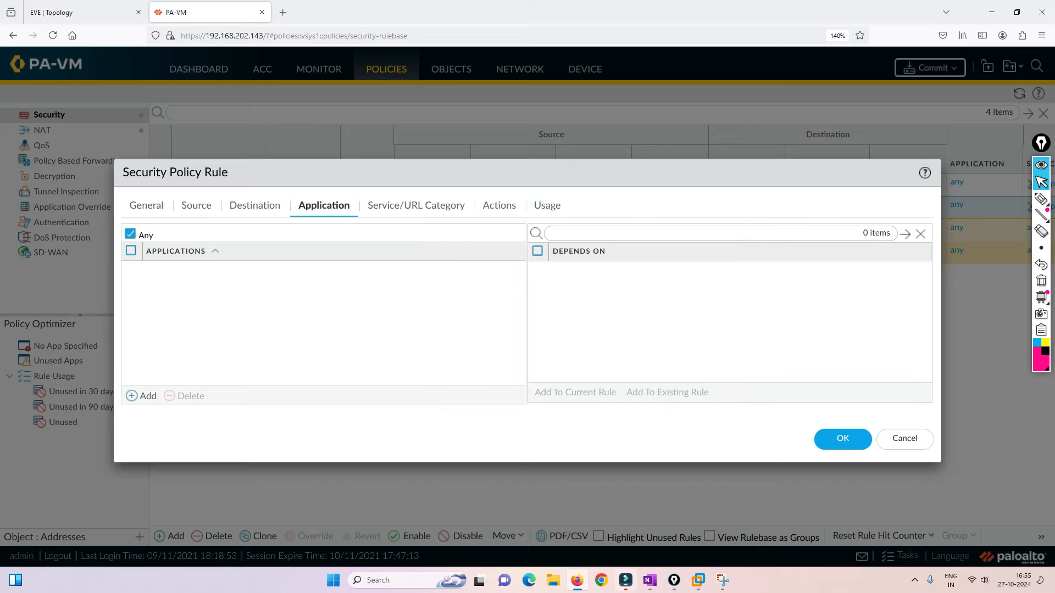
click(416, 205)
Check the rule's actions and usage hit count, close it unchanged, and commit all changes.
click(499, 205)
click(415, 206)
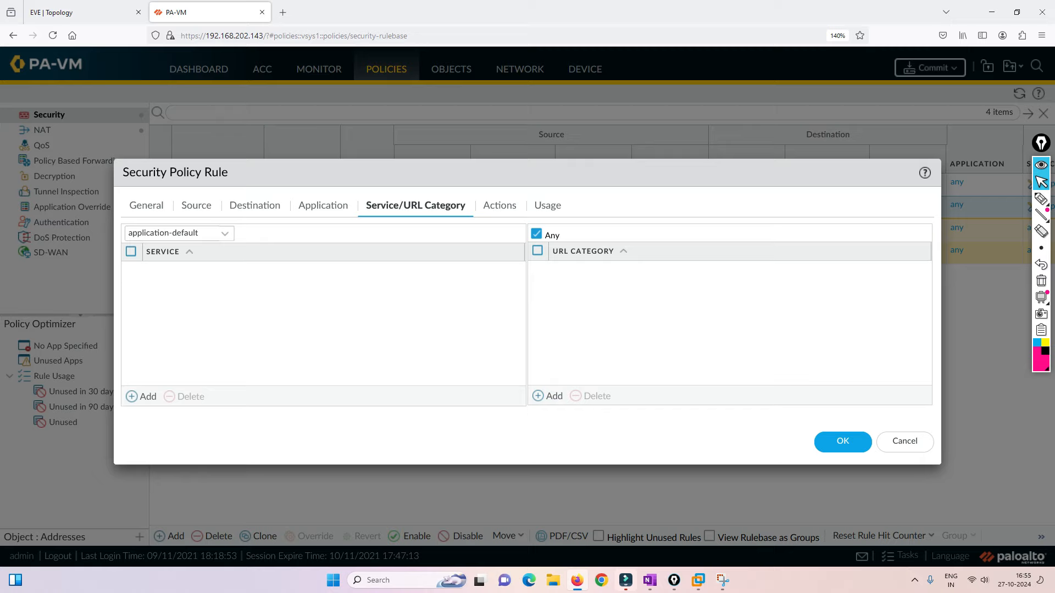
click(323, 206)
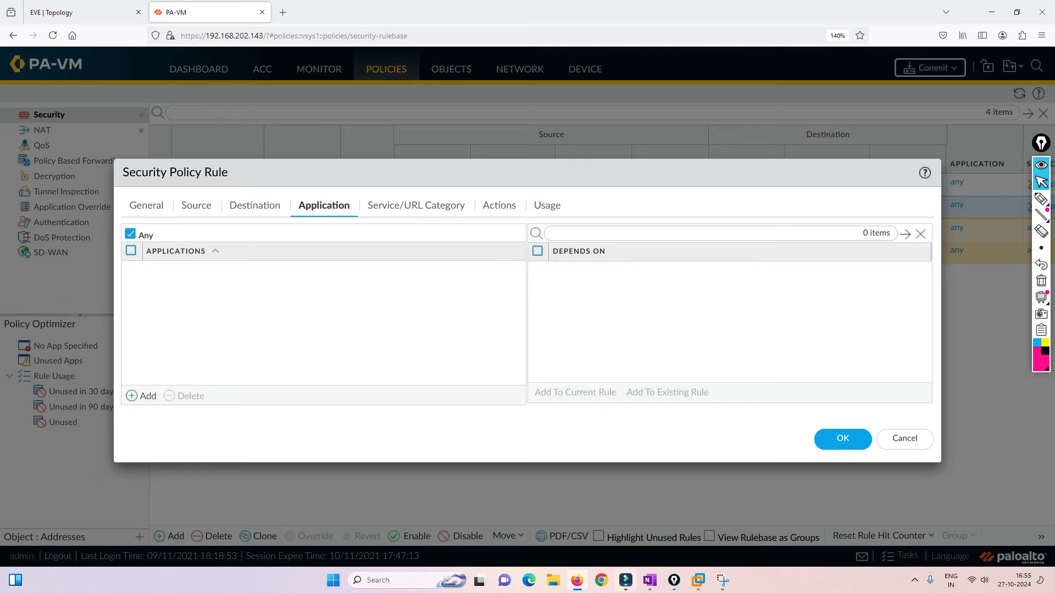
click(499, 205)
click(546, 206)
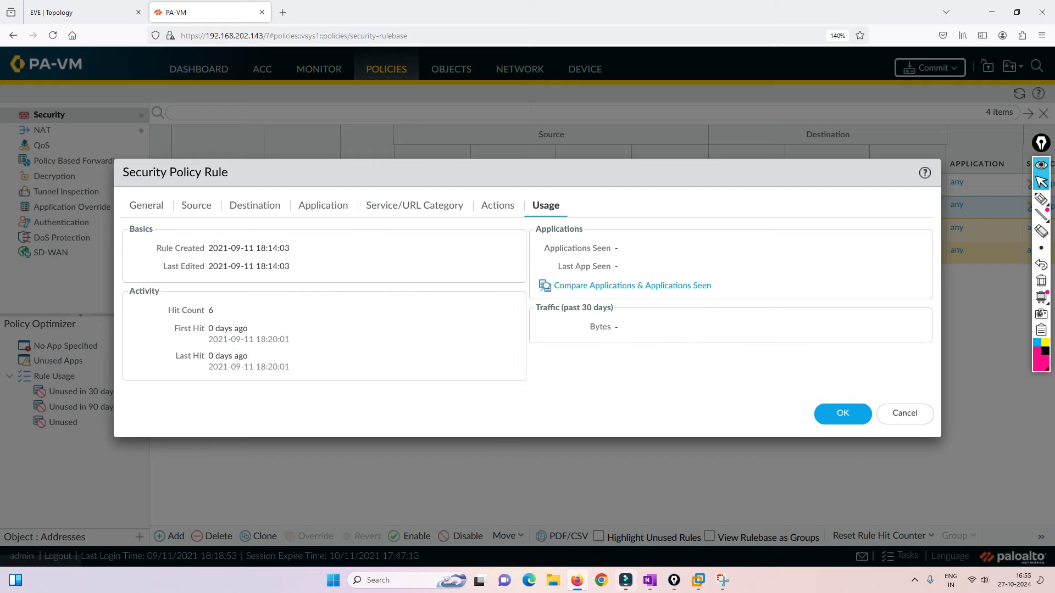
click(843, 413)
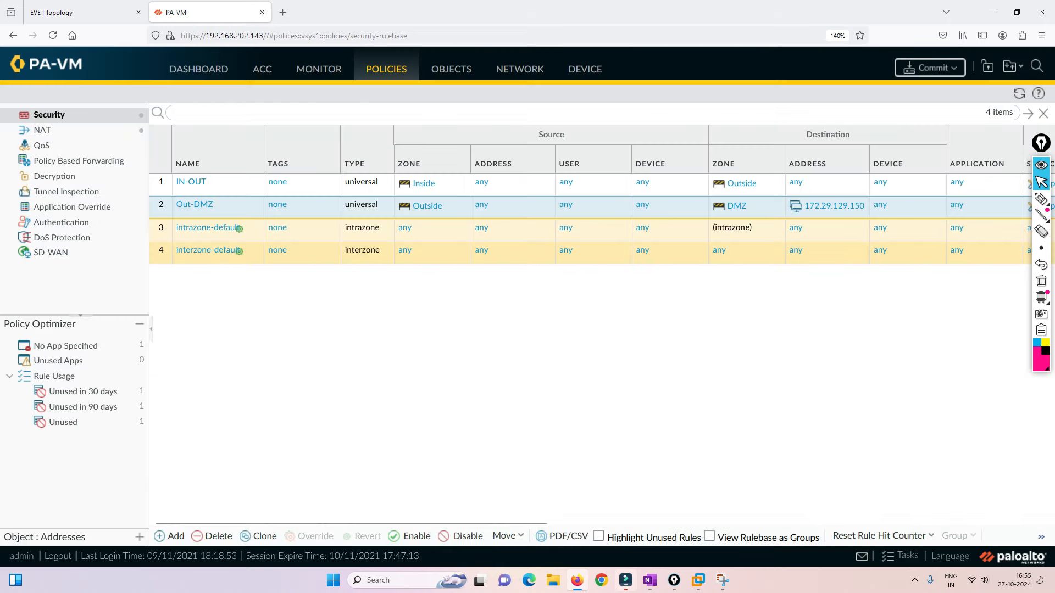
click(930, 68)
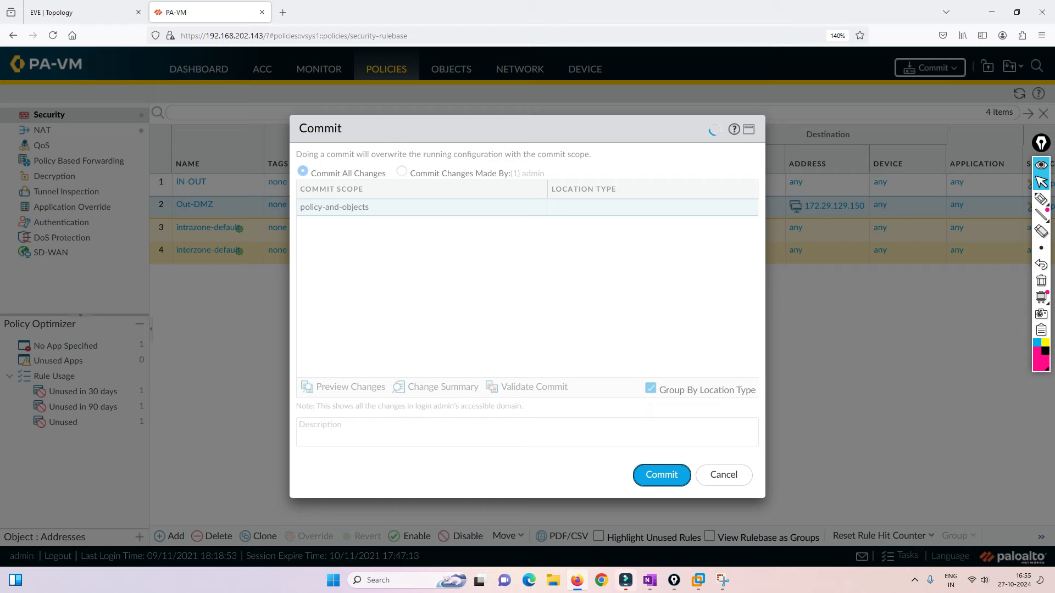
Wait for the commit job to report Completed and Successful, then dismiss the job status.
click(82, 12)
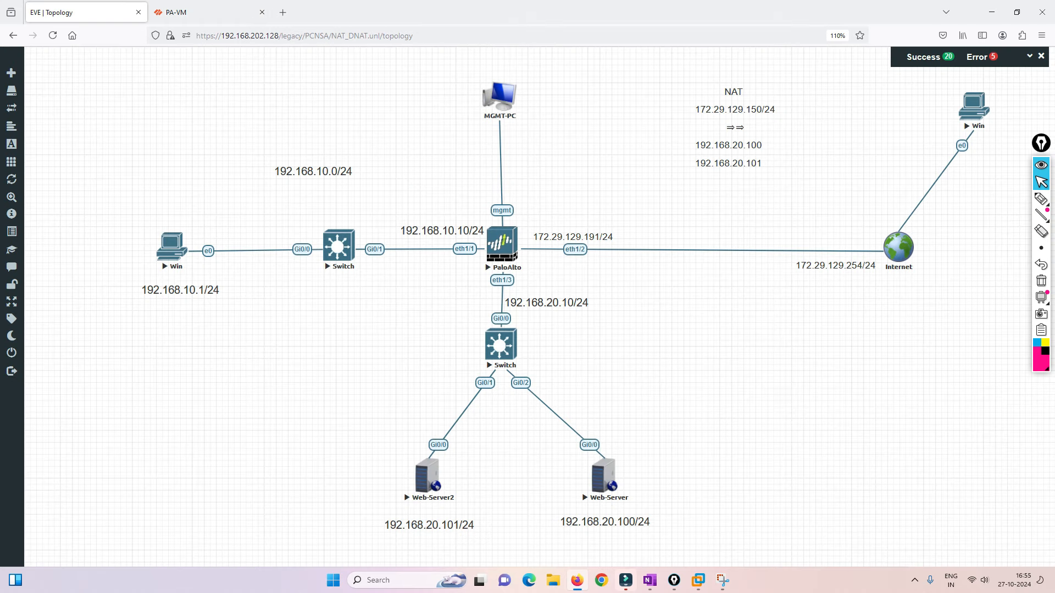
click(209, 12)
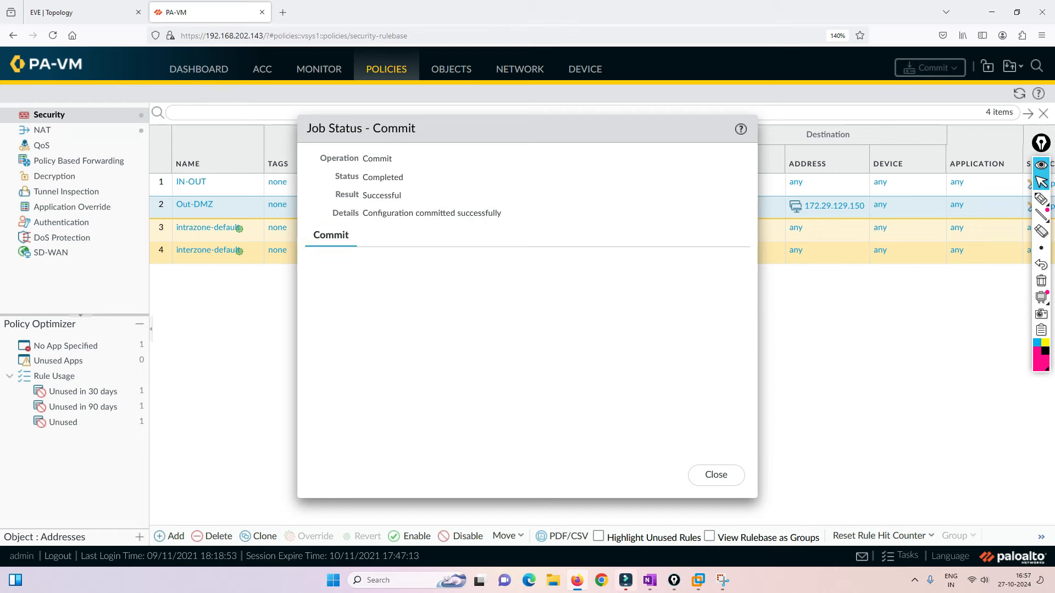
drag(363, 213, 501, 213)
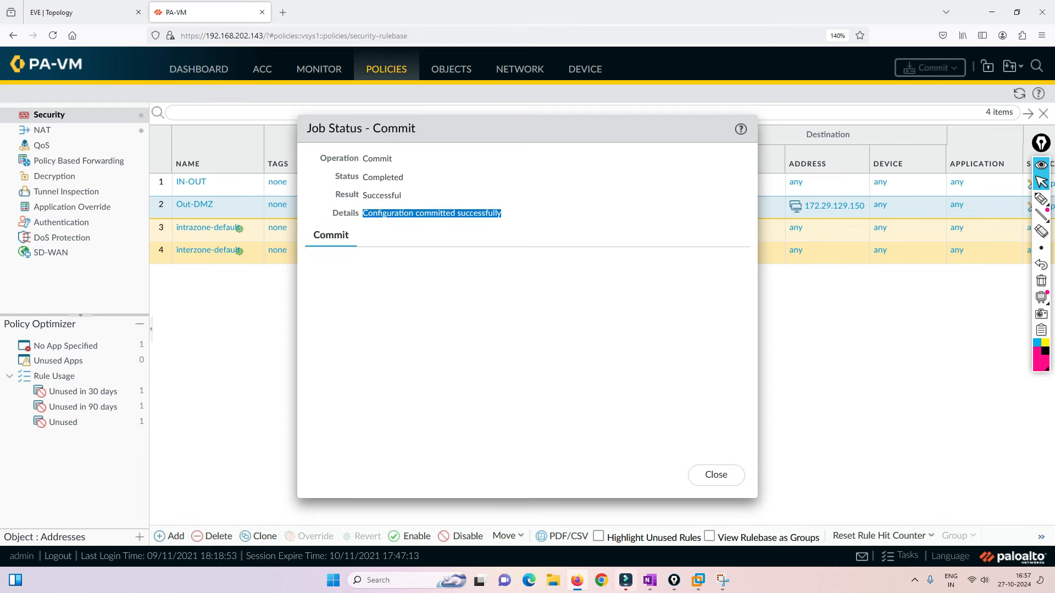
click(716, 475)
Open the external Win client's console and allow it to be discoverable on the network.
click(82, 12)
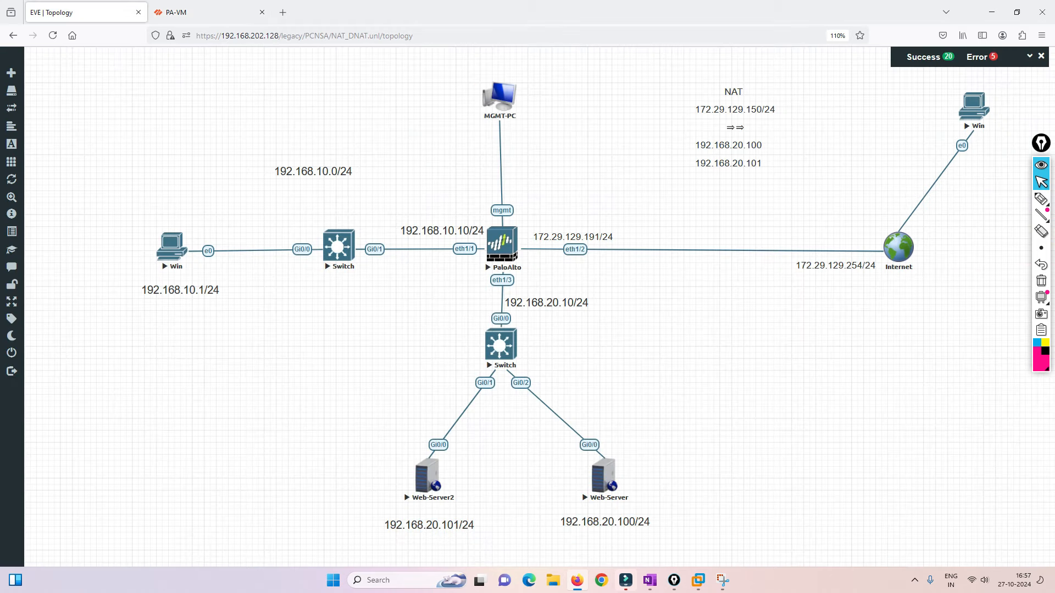
click(985, 102)
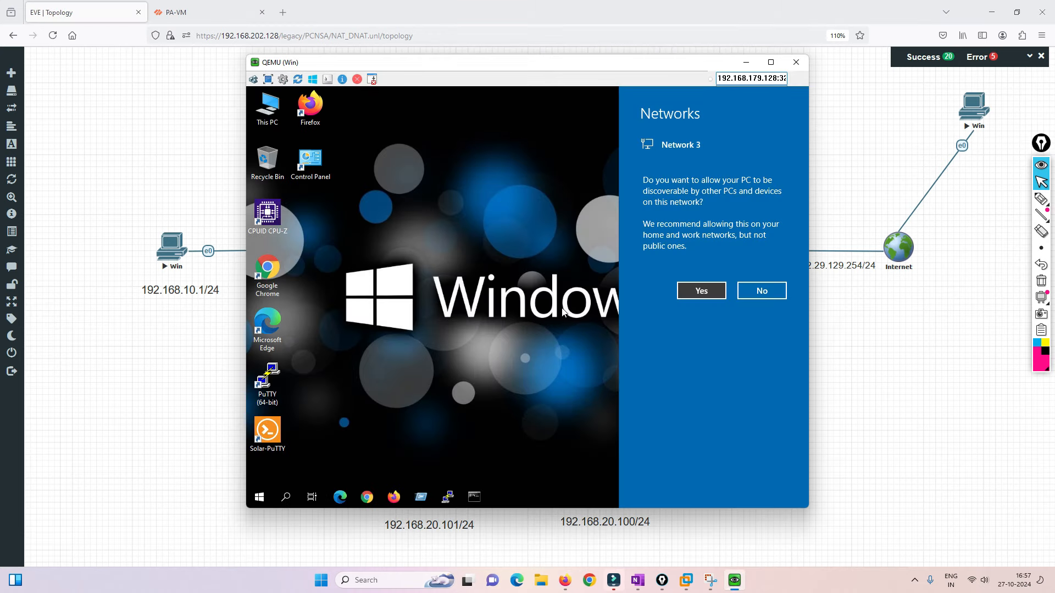
click(701, 291)
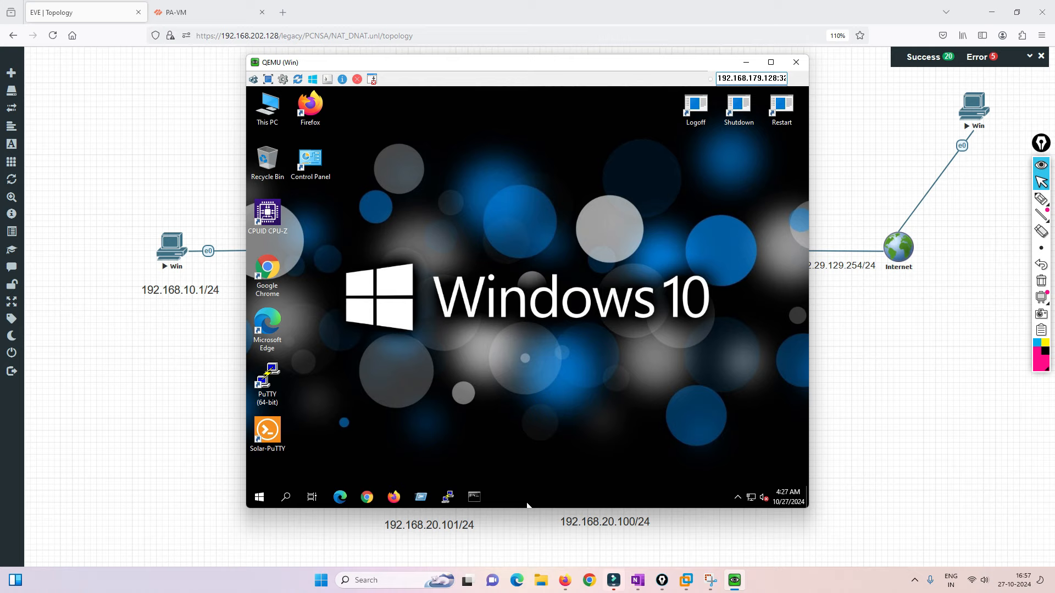
Run ipconfig to confirm address 172.29.129.182 with gateway 172.29.129.254.
click(474, 497)
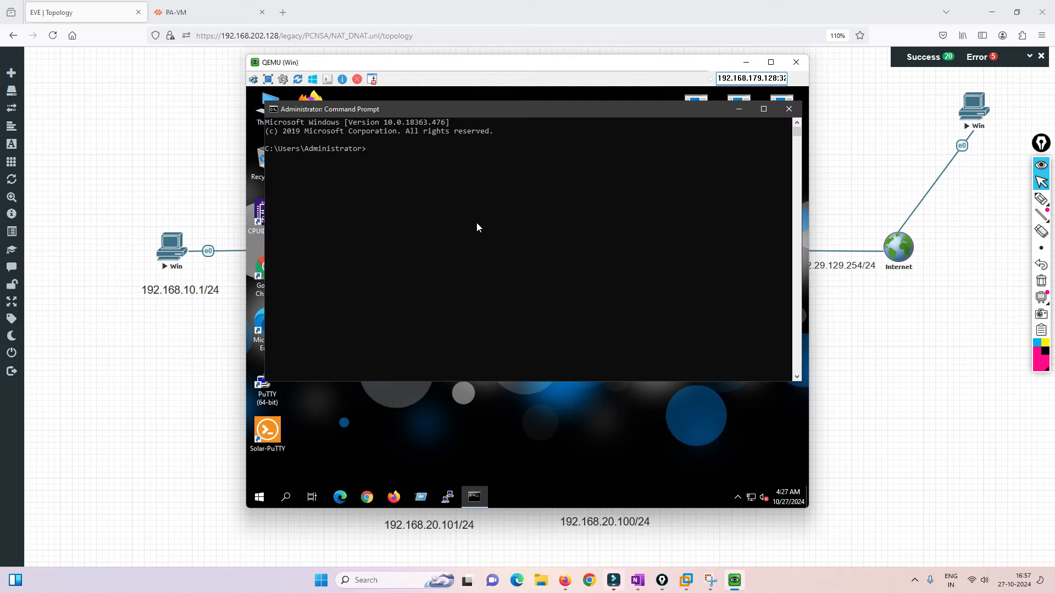
text(ipconfig)
key(Return)
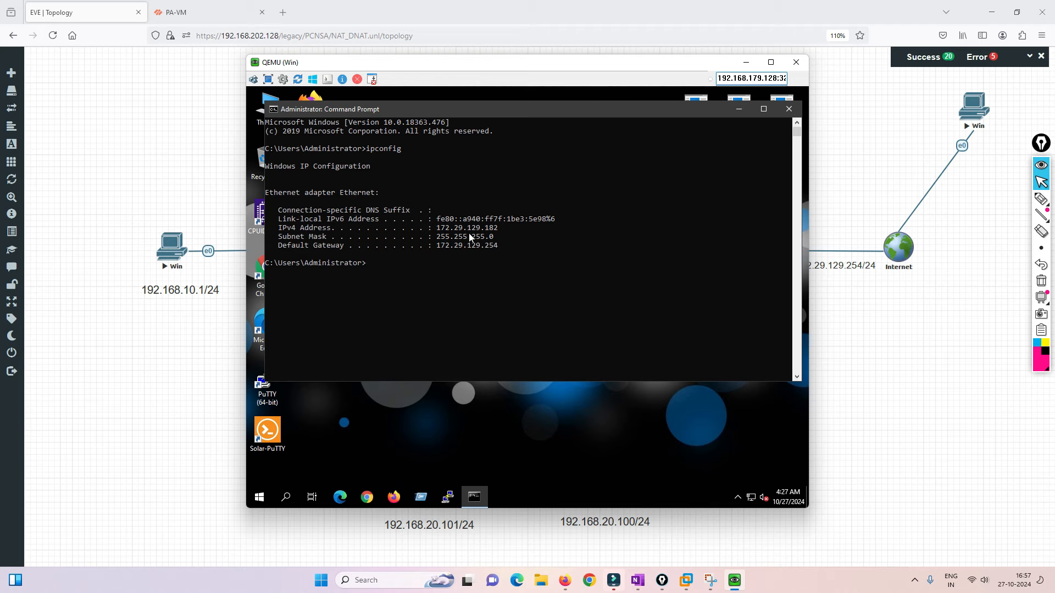
click(788, 109)
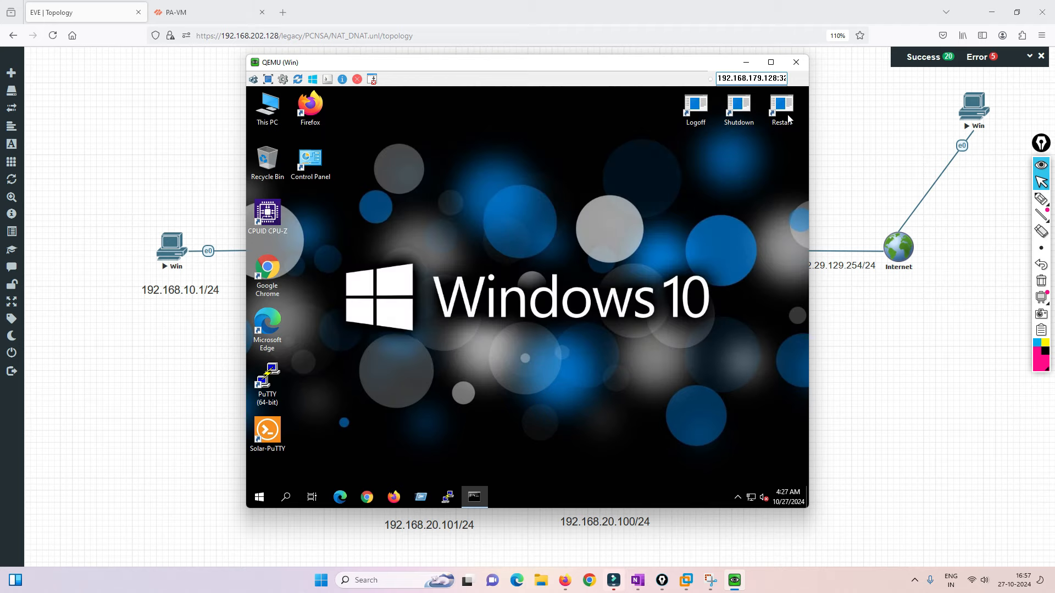
drag(568, 73, 489, 74)
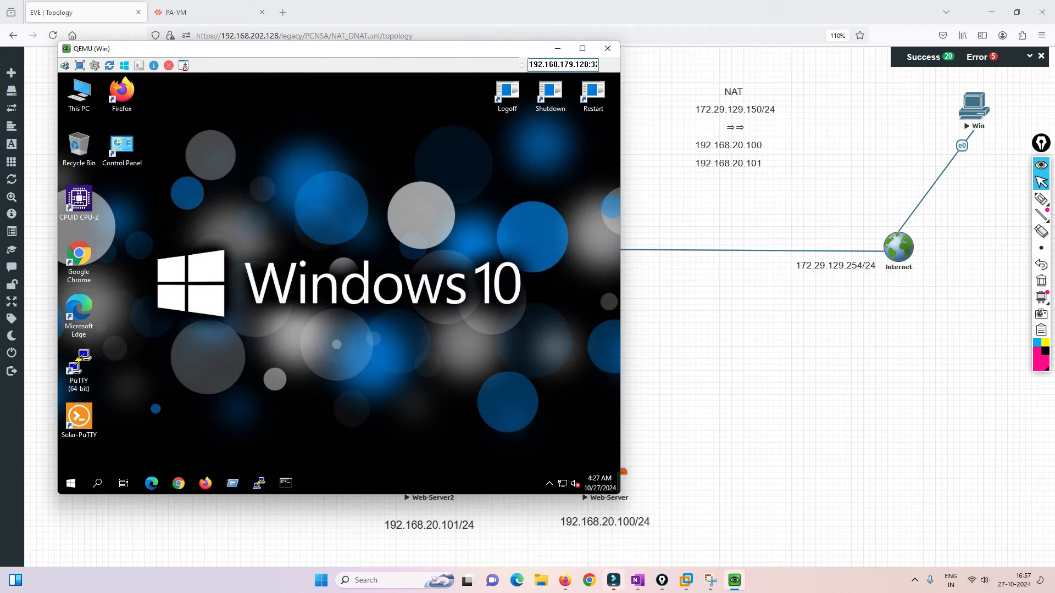
Change the Windows client's display resolution to 1280 × 960 and keep the change.
drag(620, 494, 885, 543)
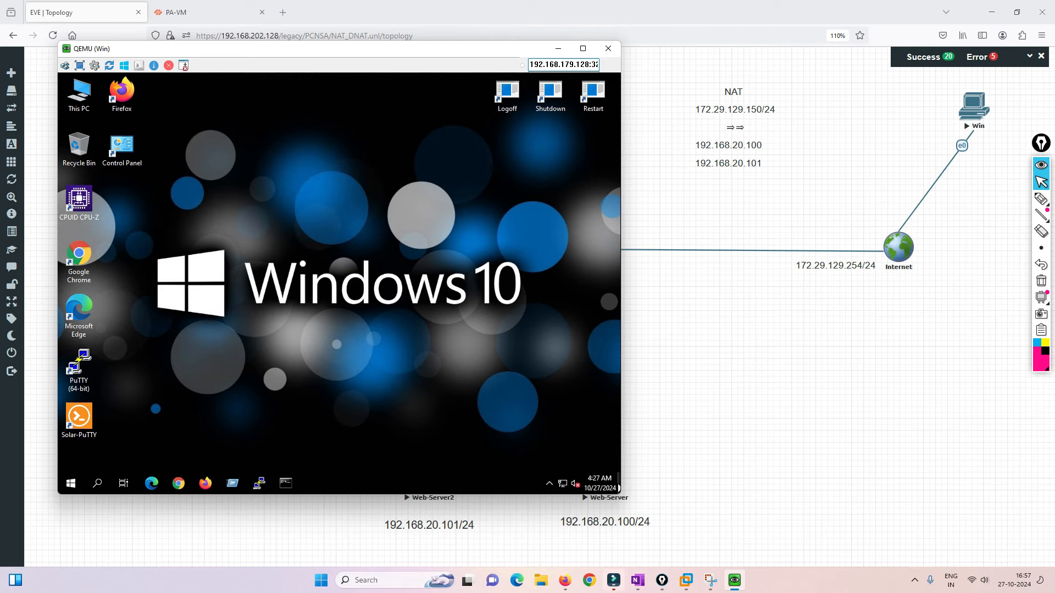
right_click(311, 199)
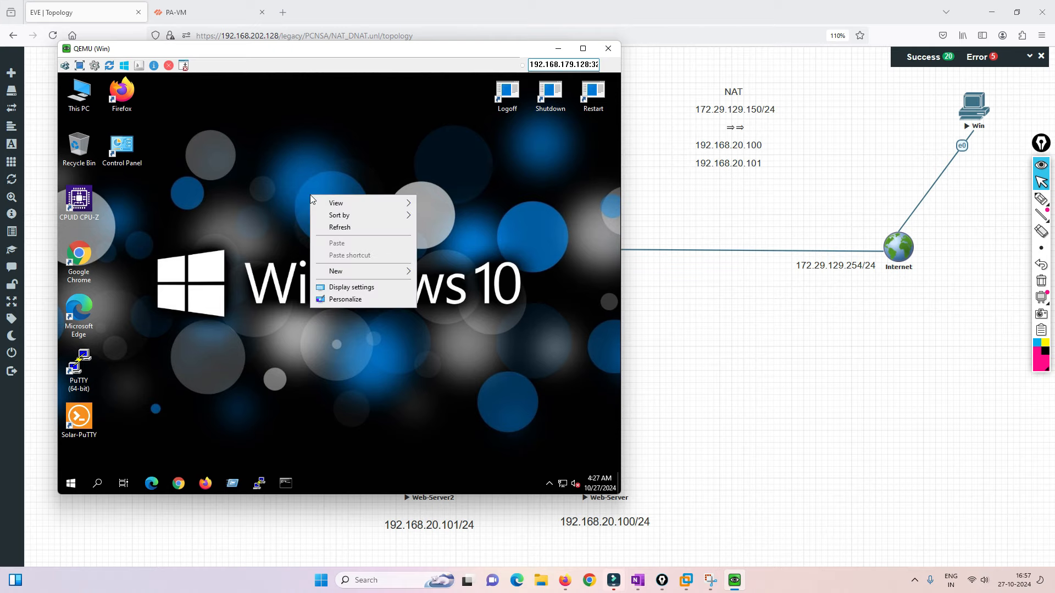
click(343, 288)
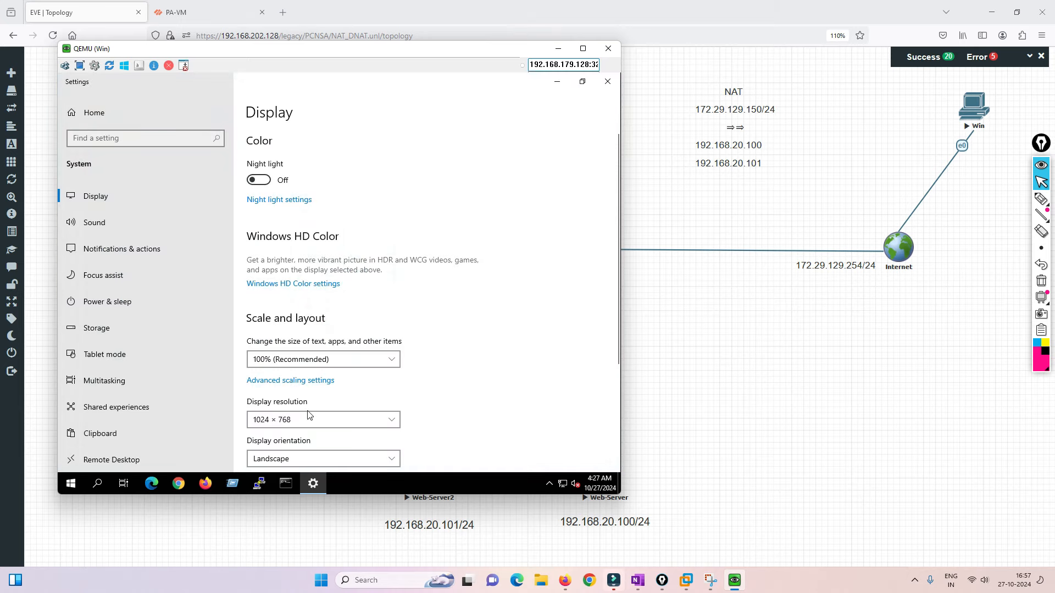
click(303, 419)
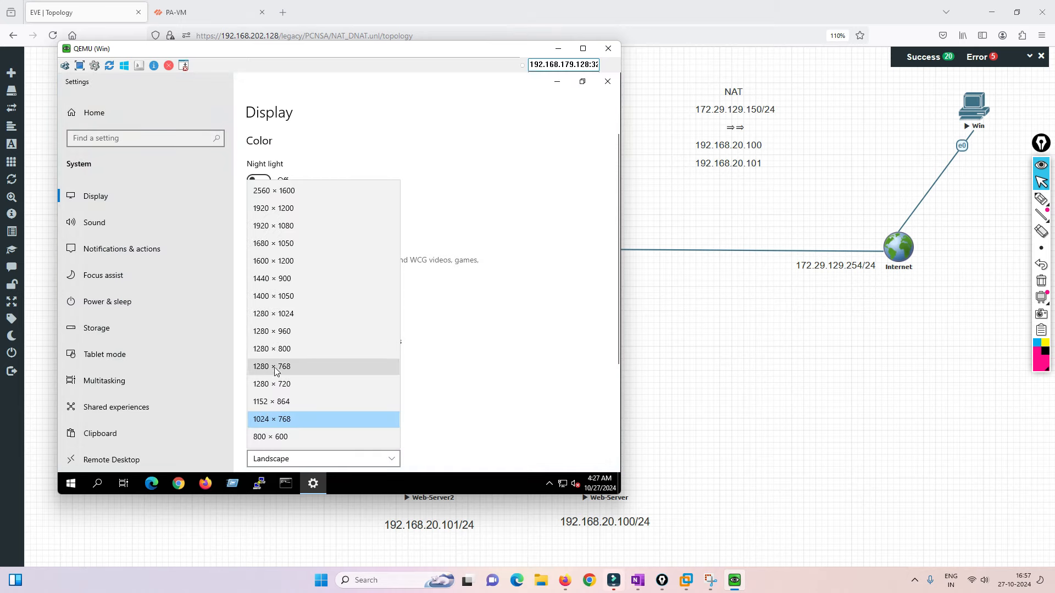
click(269, 329)
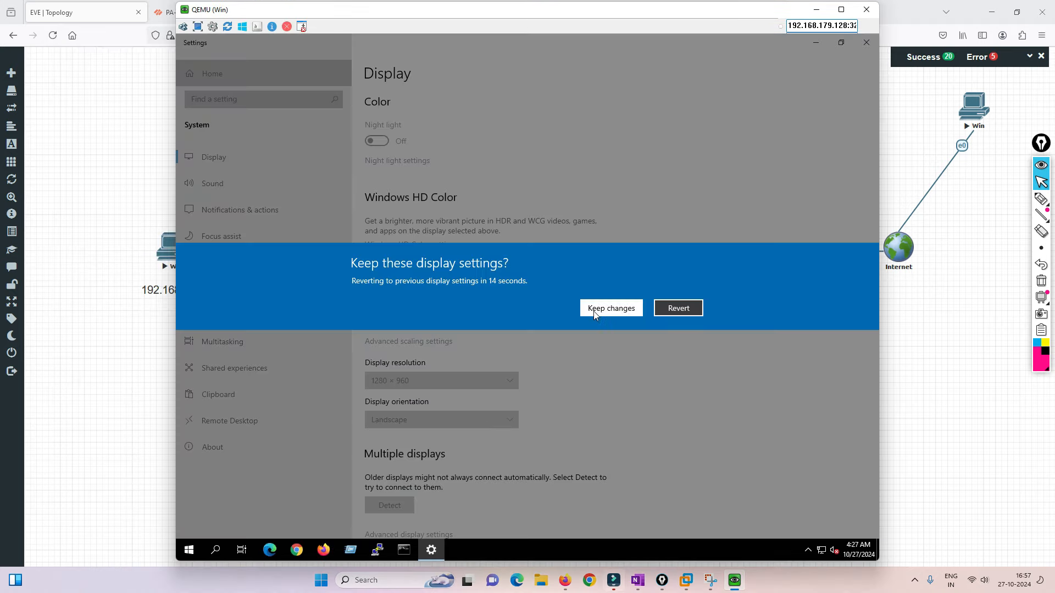
click(614, 307)
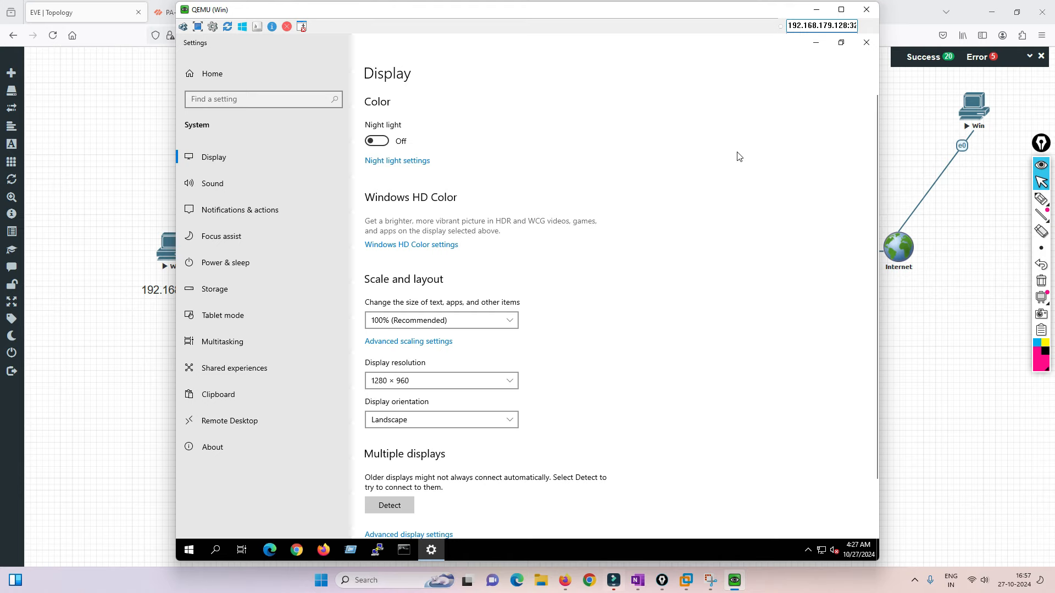
click(866, 42)
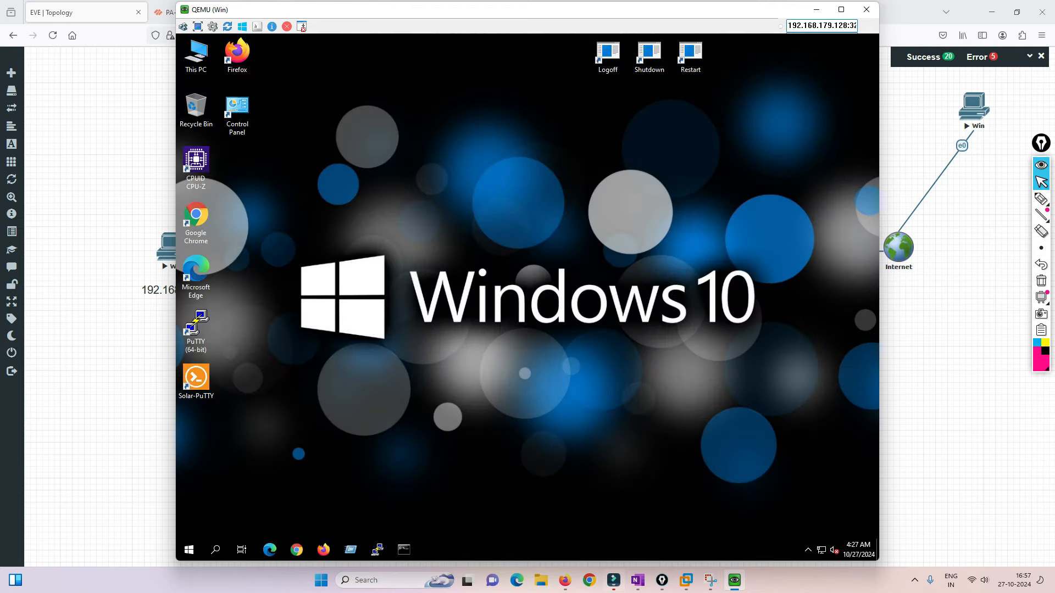
Launch Firefox and Microsoft Edge on the client and close Firefox's session restore tab.
double_click(238, 53)
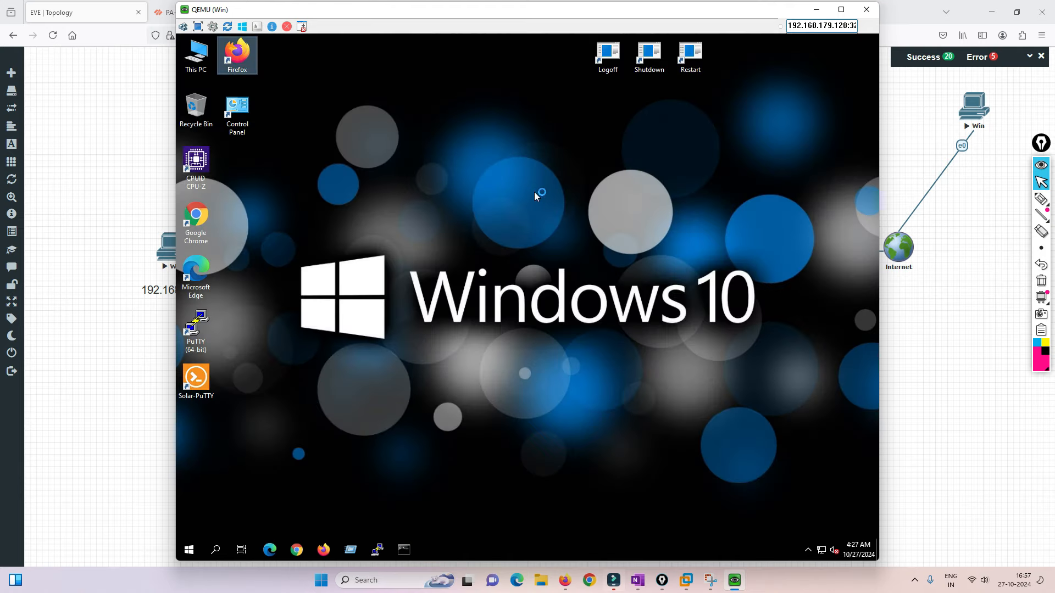
click(197, 258)
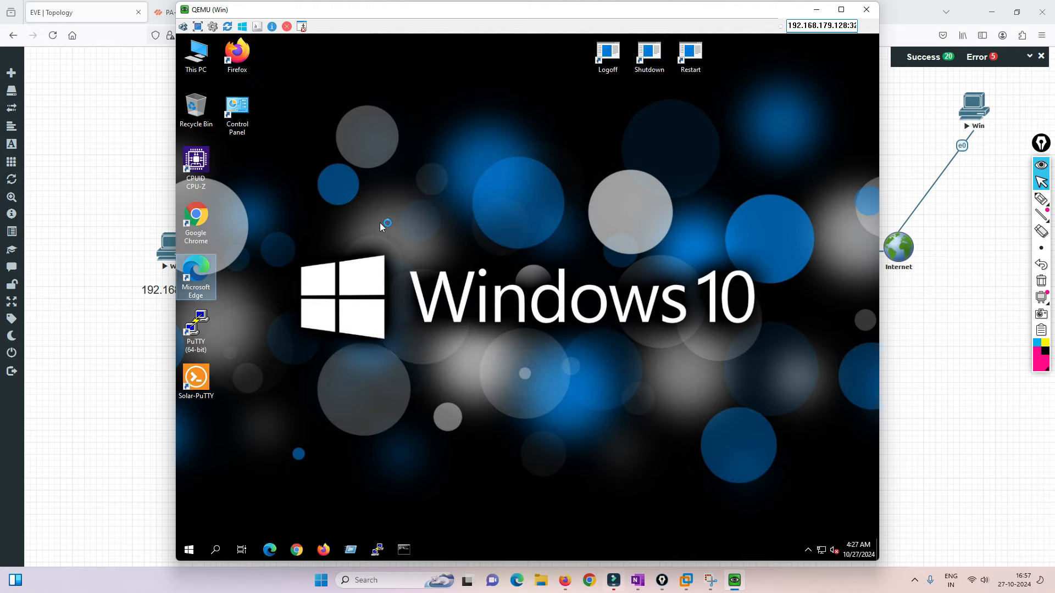
mouse_move(476, 9)
mouse_down()
mouse_move(355, 26)
mouse_move(522, 50)
mouse_move(470, 86)
mouse_move(493, 22)
mouse_up()
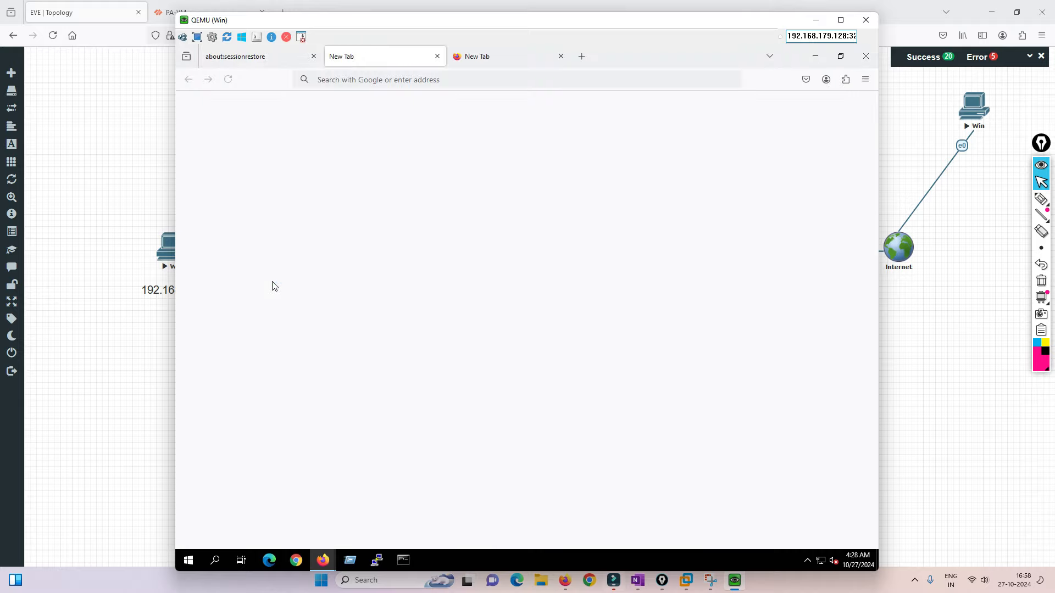
click(313, 57)
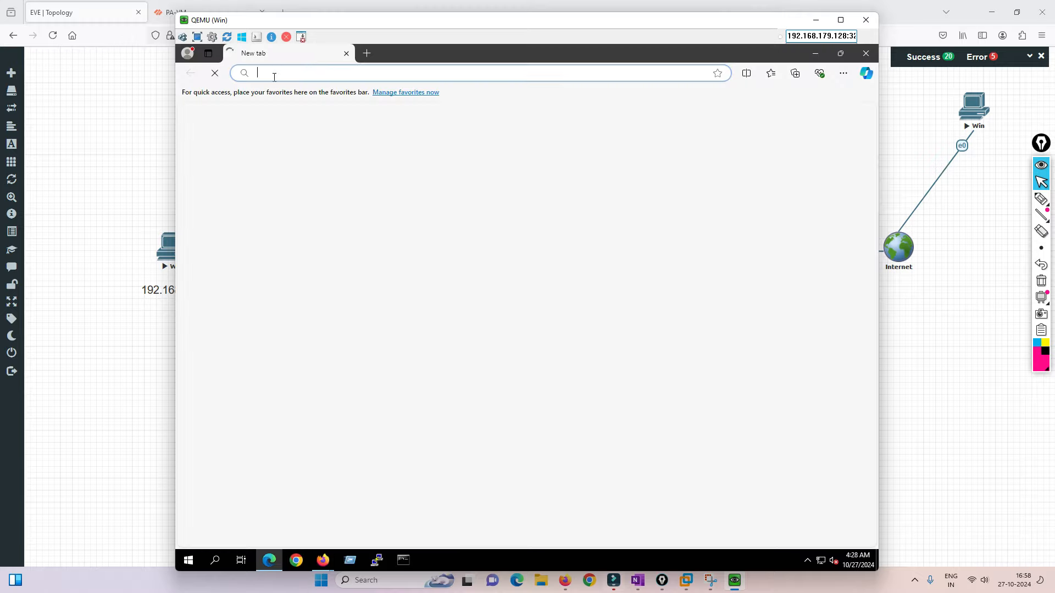
drag(337, 20, 355, 253)
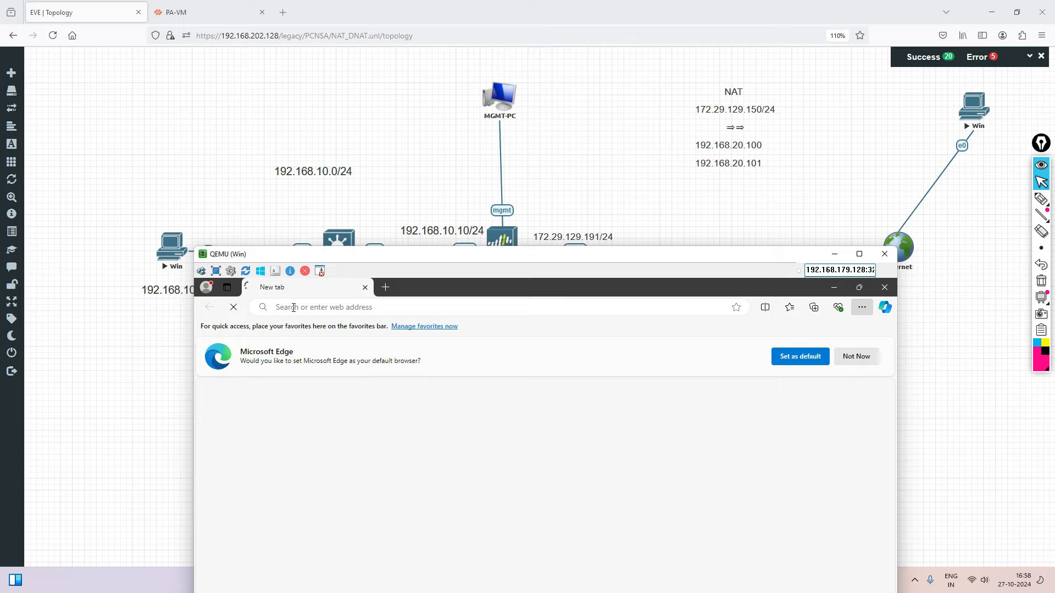
Enter the address 172.29.129.150 in Edge's address bar.
click(293, 308)
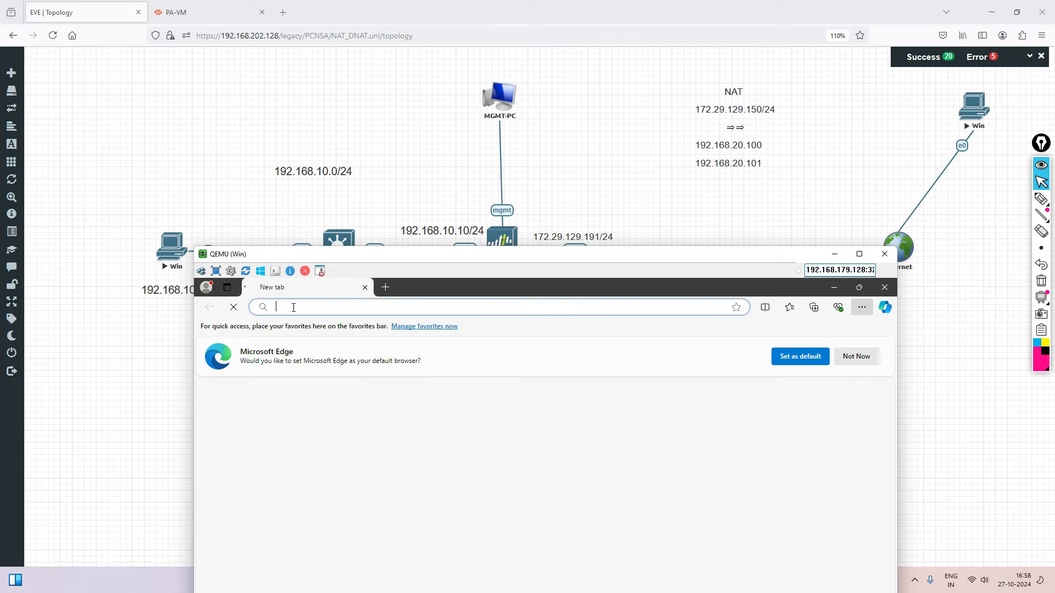
text(1)
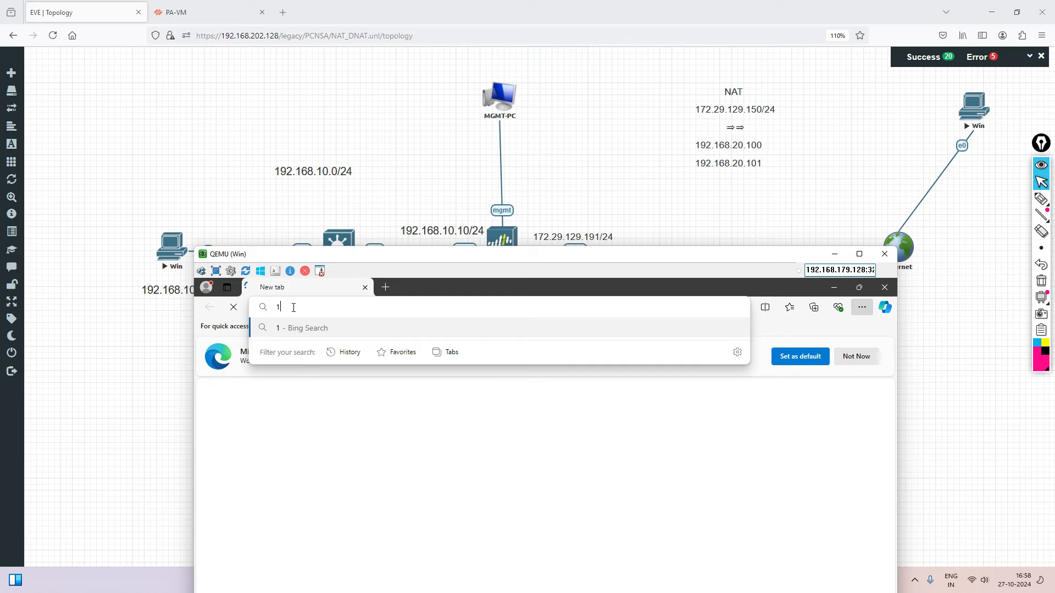
text(72)
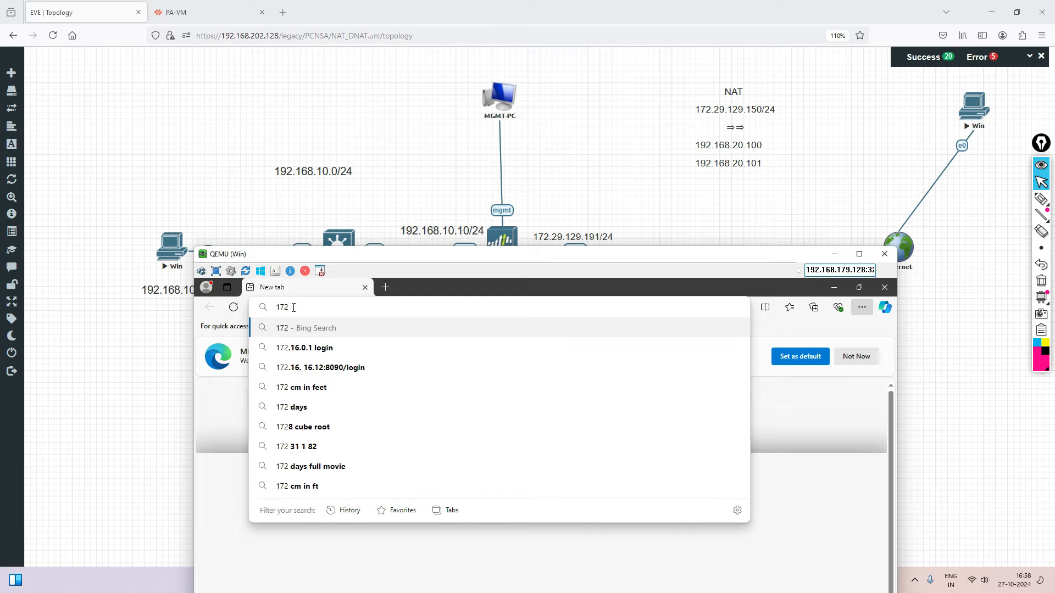
text(.29)
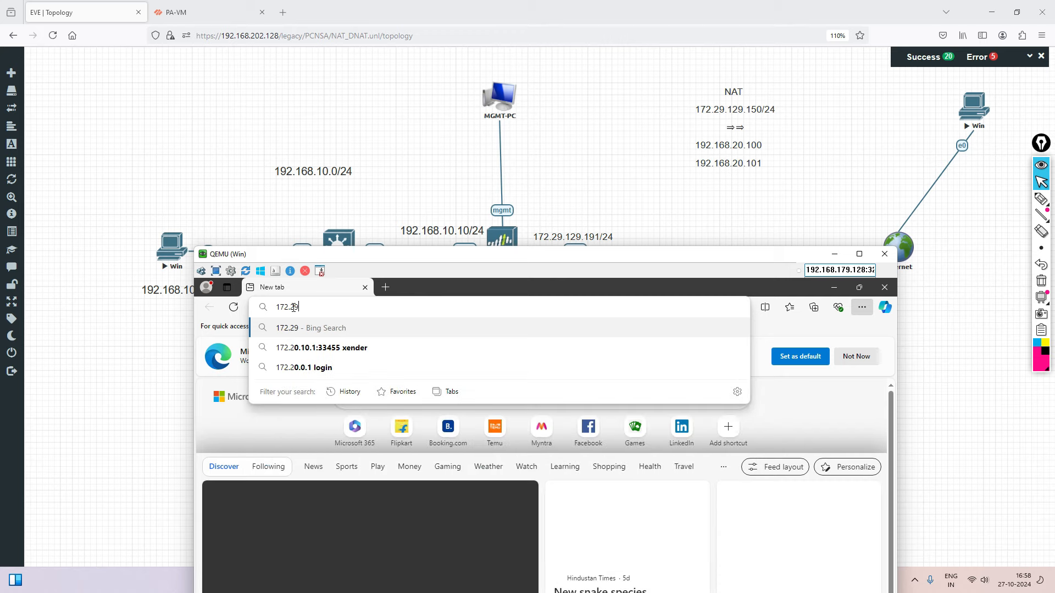
text(.120.)
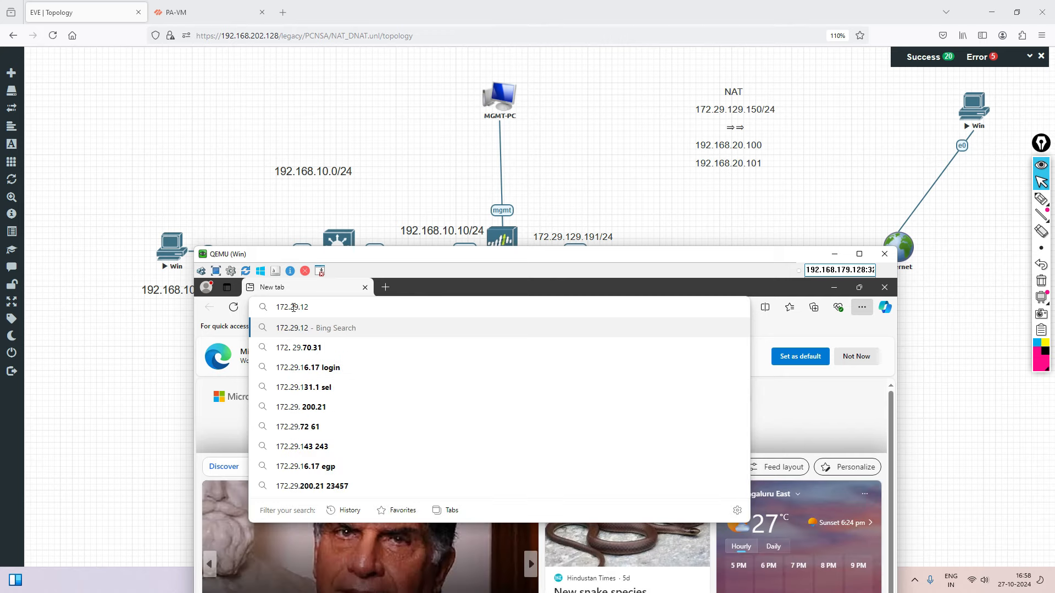
key(BackSpace)
key(BackSpace)
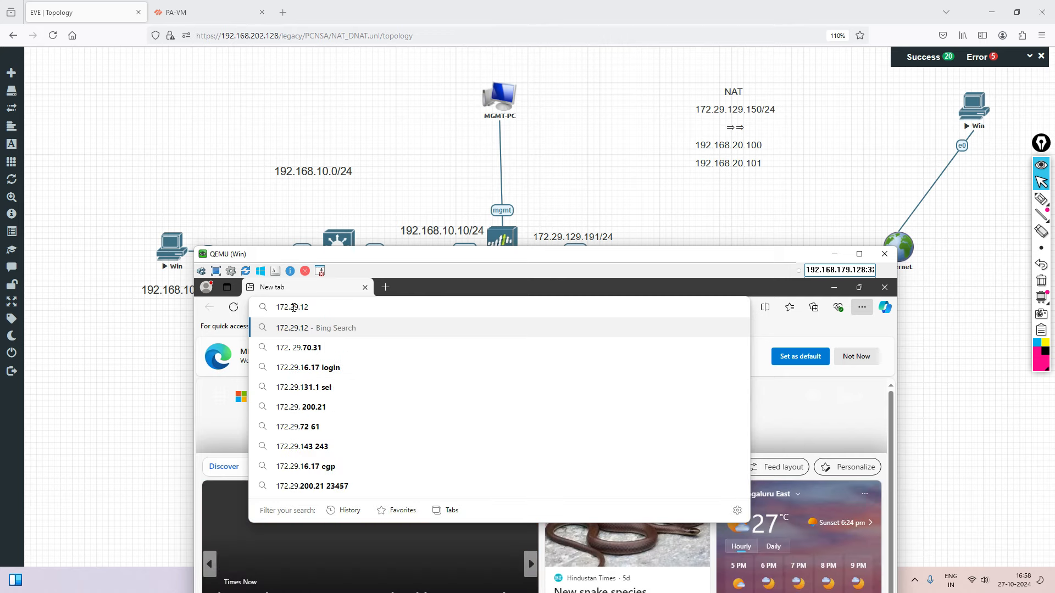
text(9.150)
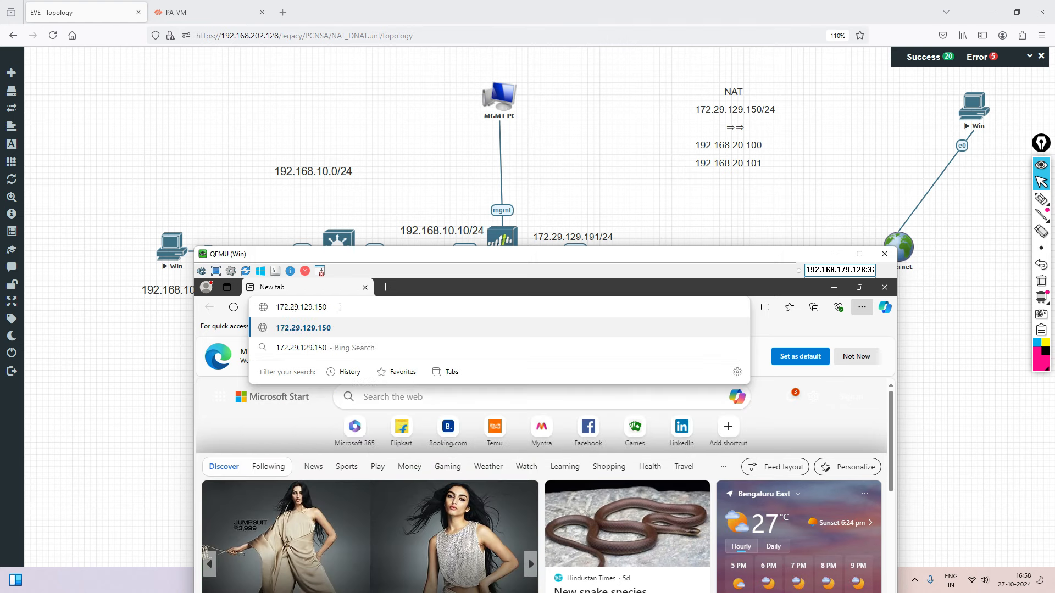
drag(329, 307, 252, 311)
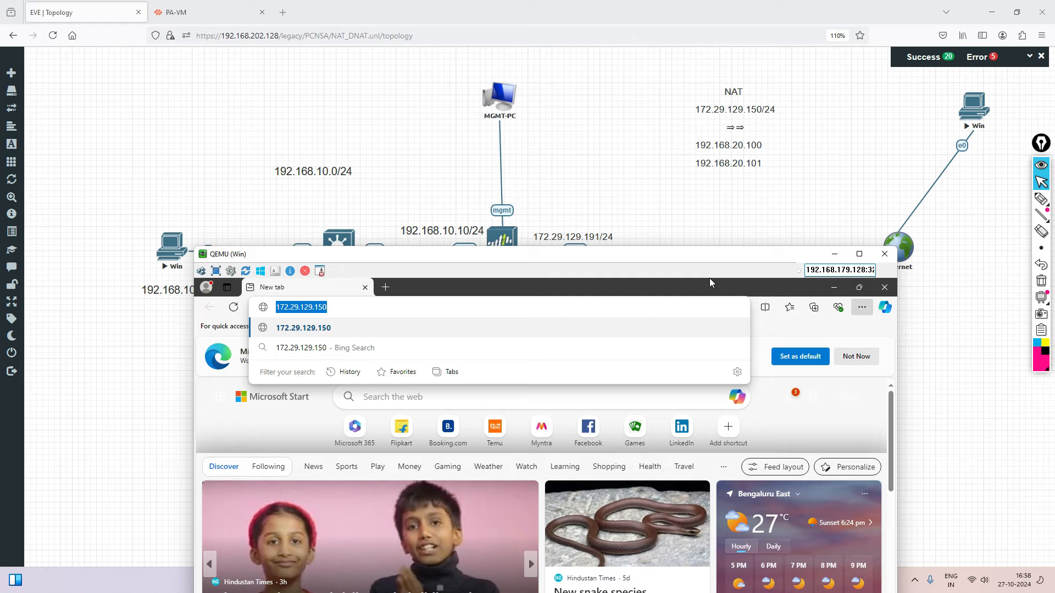
In Firefox, close the extra tabs and load 172.29.129.150.
click(834, 288)
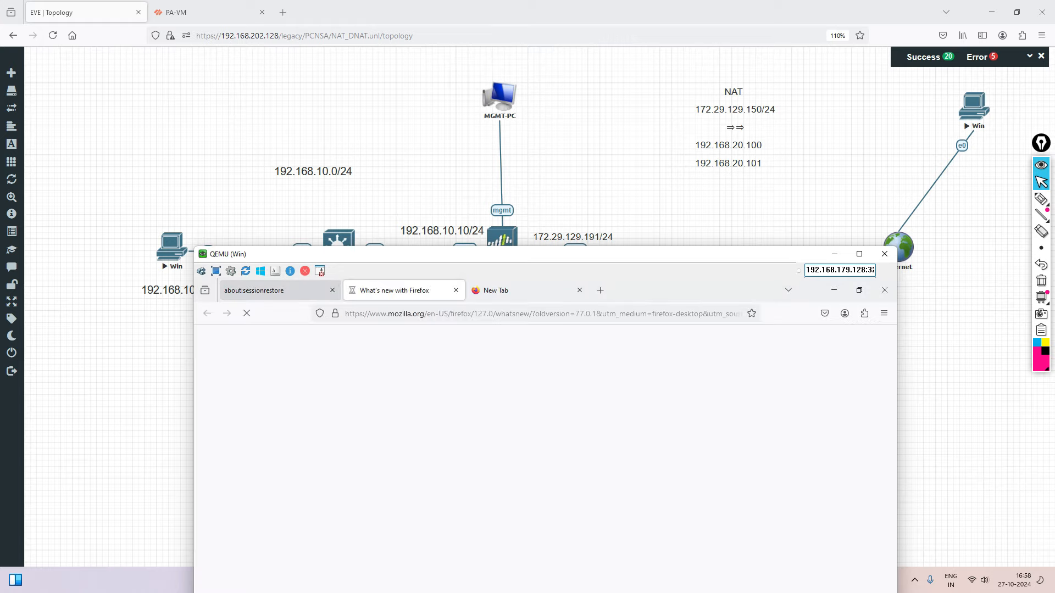
click(332, 292)
click(332, 291)
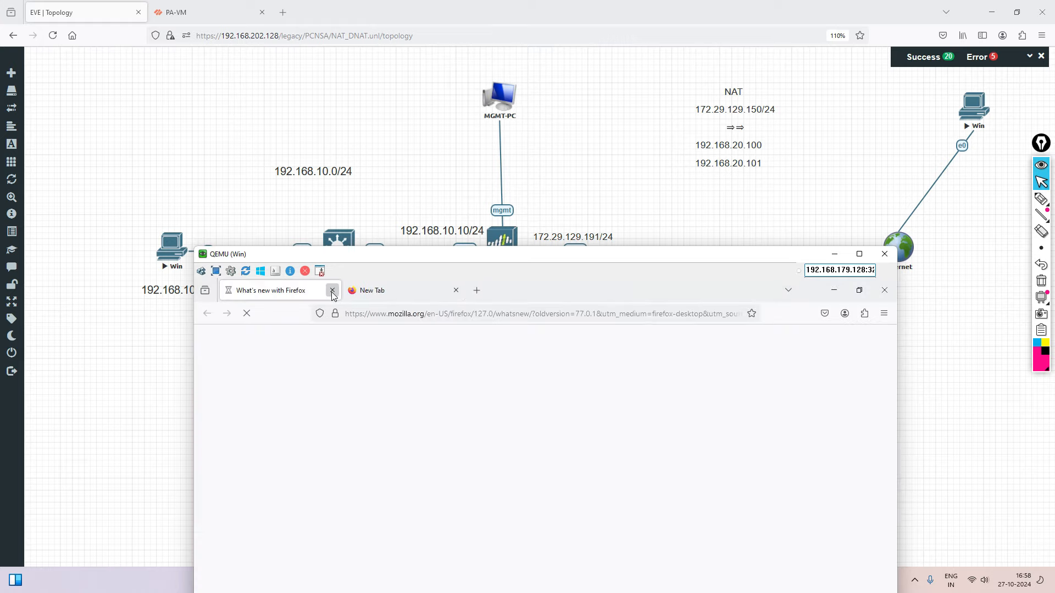
click(354, 316)
text(172.29.129.150/)
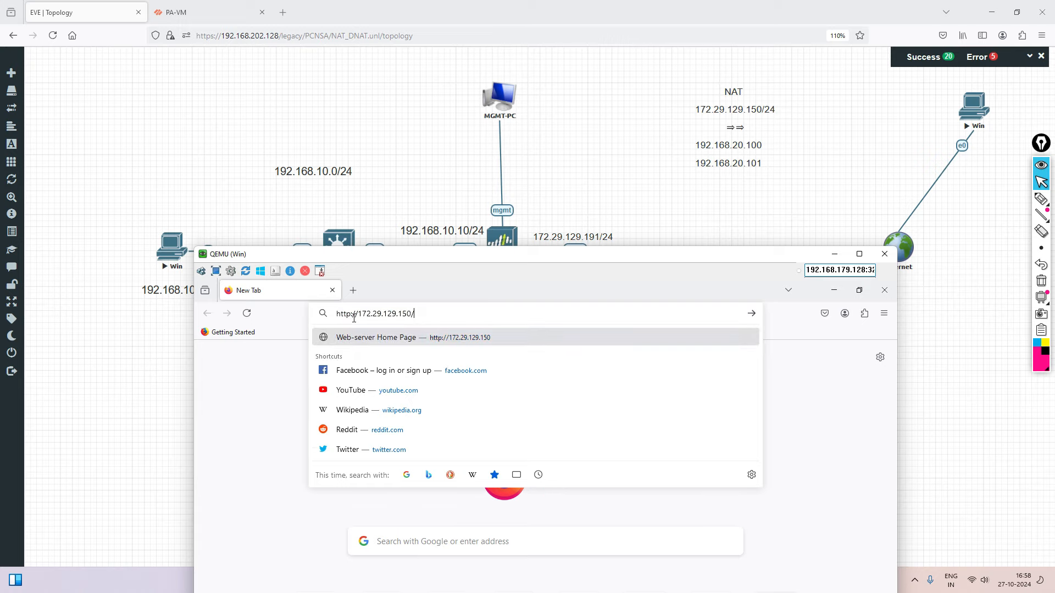
key(Return)
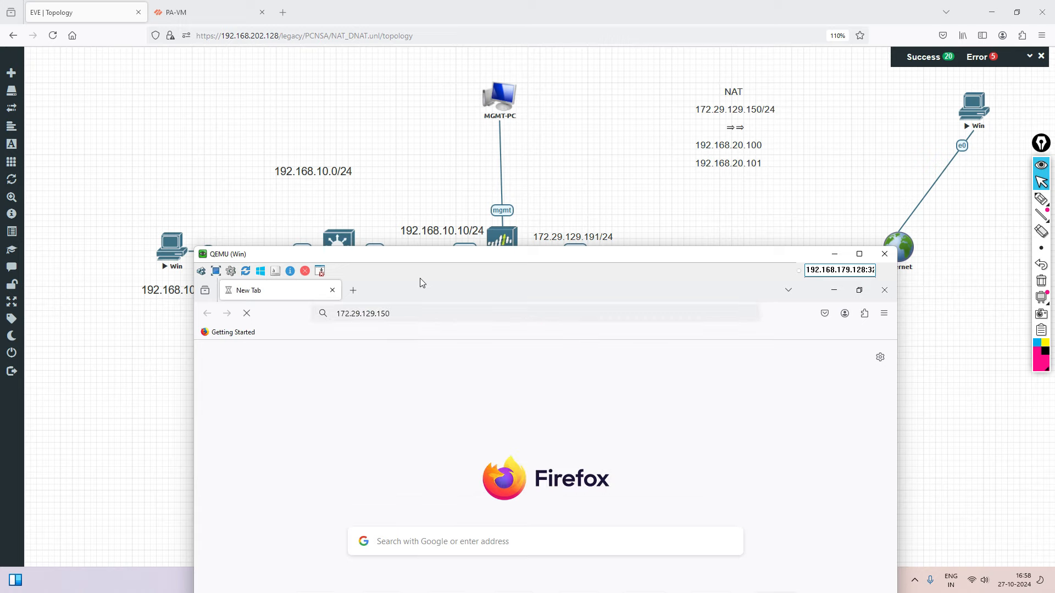
drag(421, 256, 382, 160)
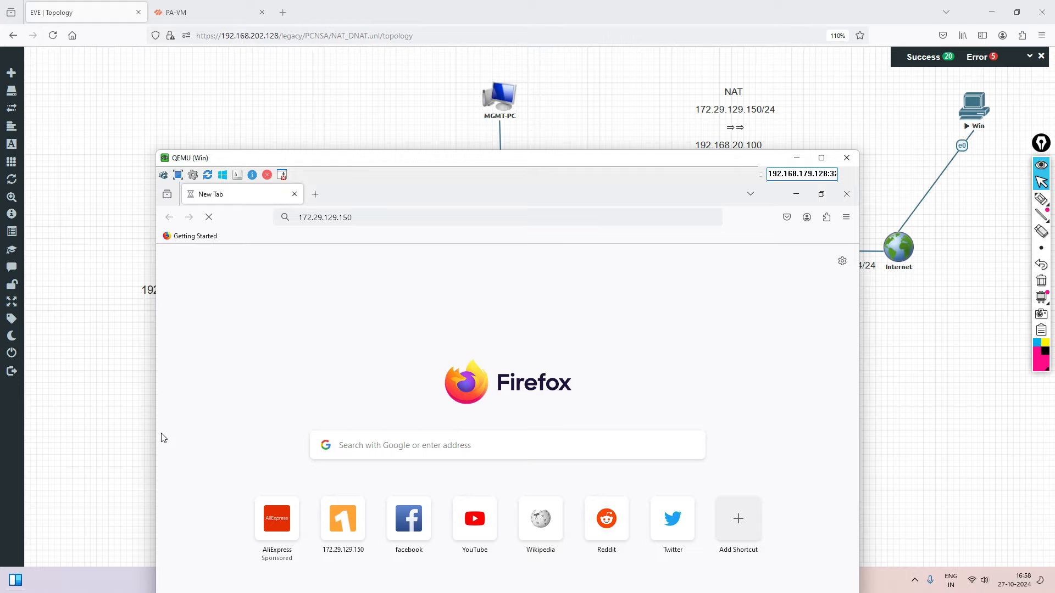
Launch PuTTY and log in to the firewall at 192.168.202.143 over SSH as admin.
key(super)
text(putty)
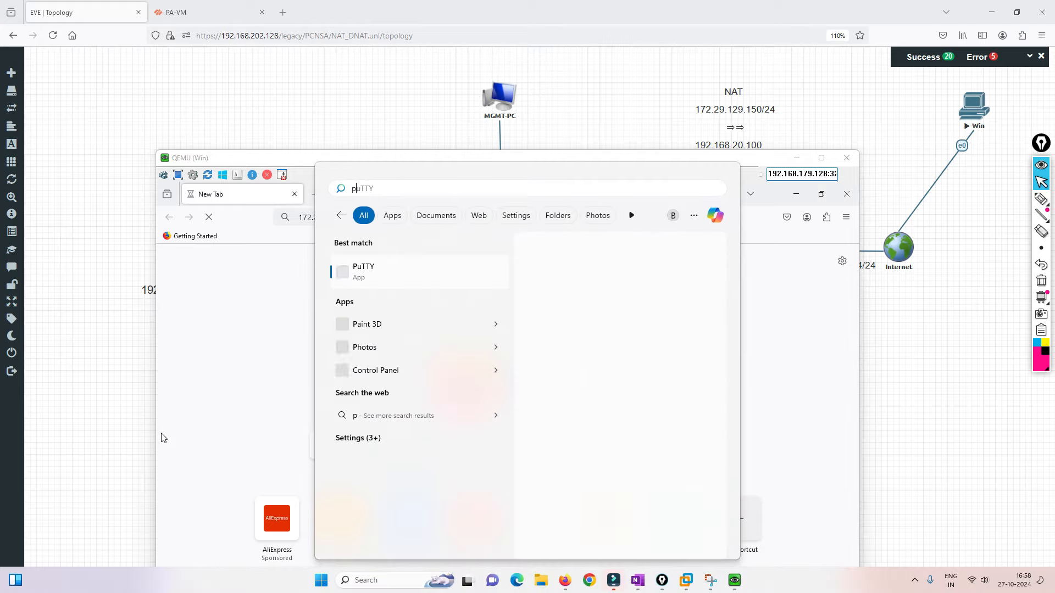
key(Return)
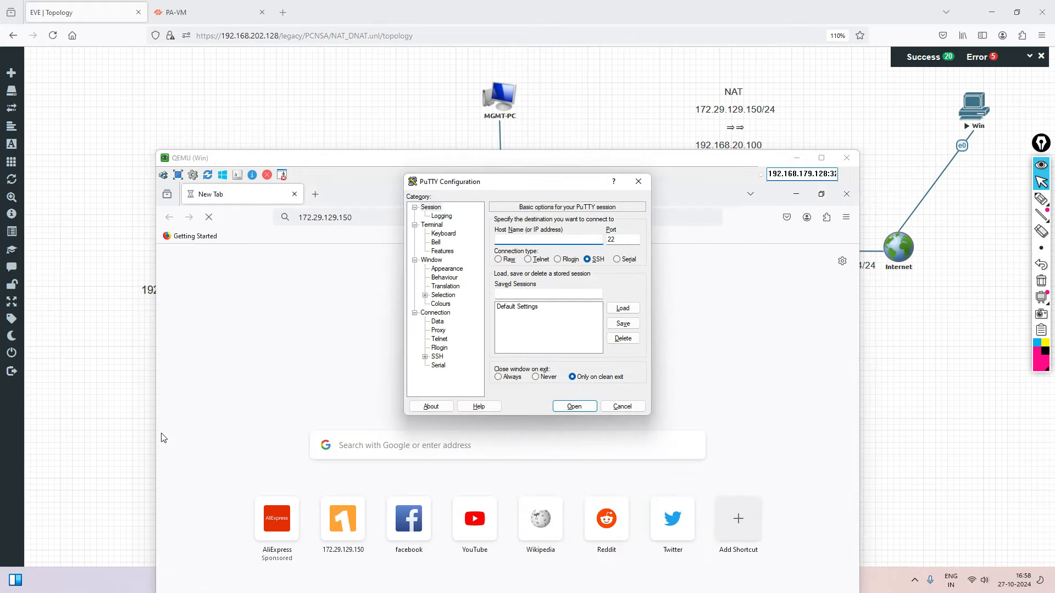
text(192.168.202.143)
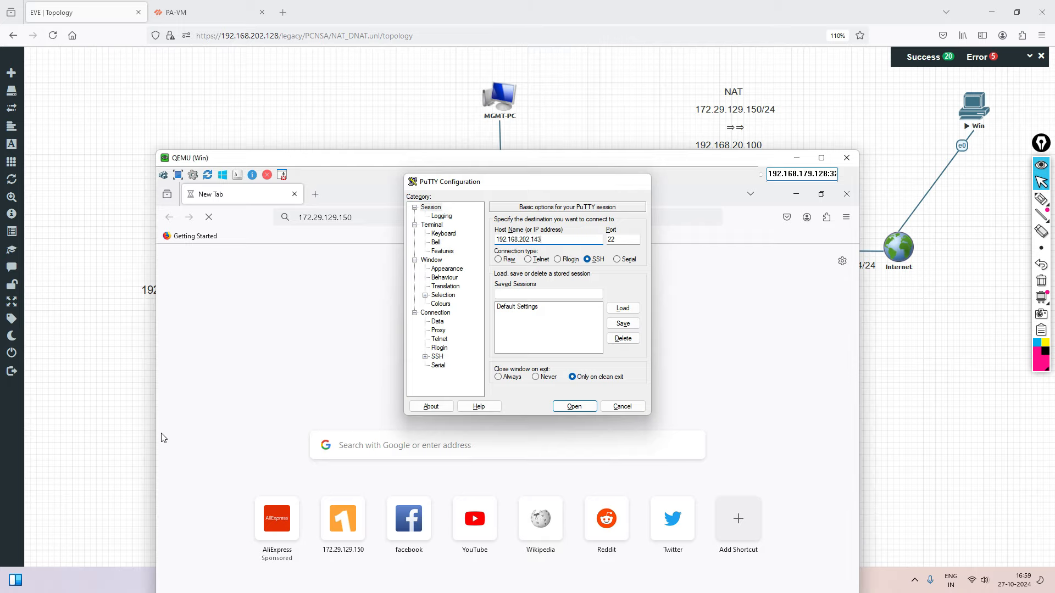
key(Return)
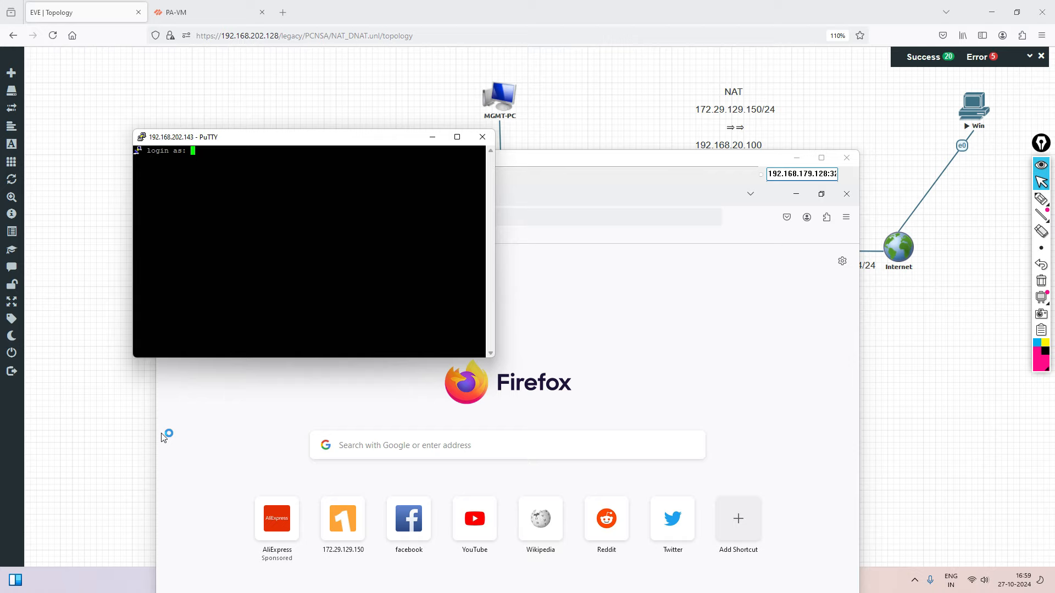
text(admin)
key(Return)
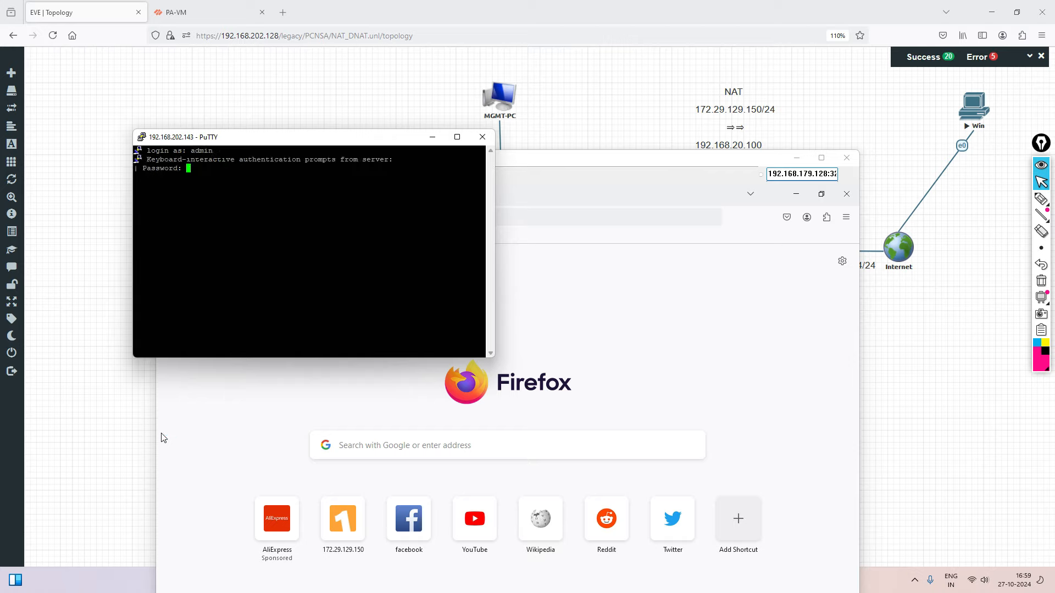
key(Return)
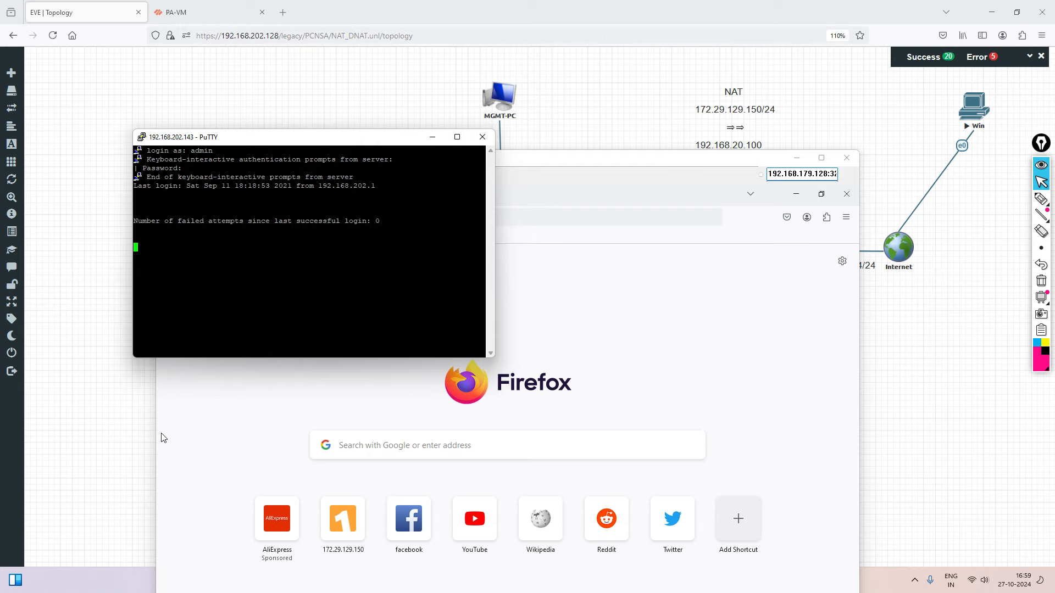
Change the PuTTY terminal font size to 14.
right_click(276, 141)
click(323, 297)
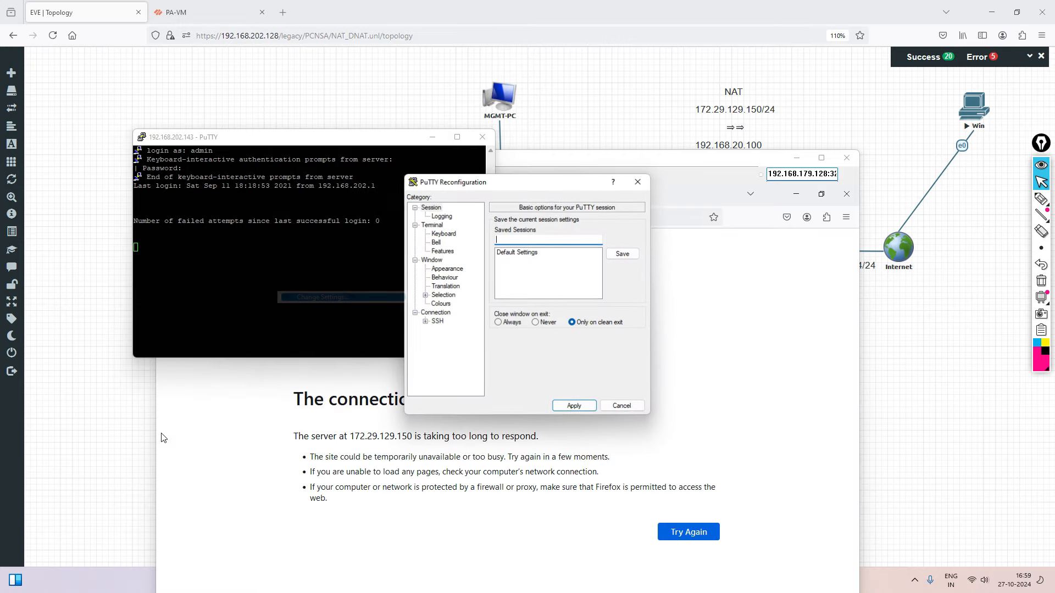
click(447, 268)
click(623, 285)
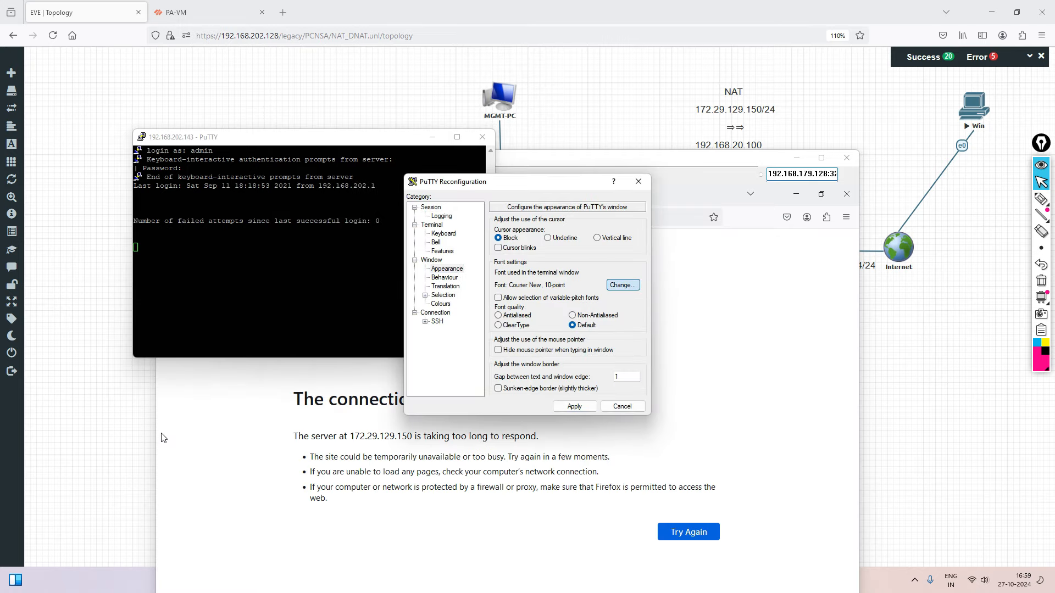
click(617, 321)
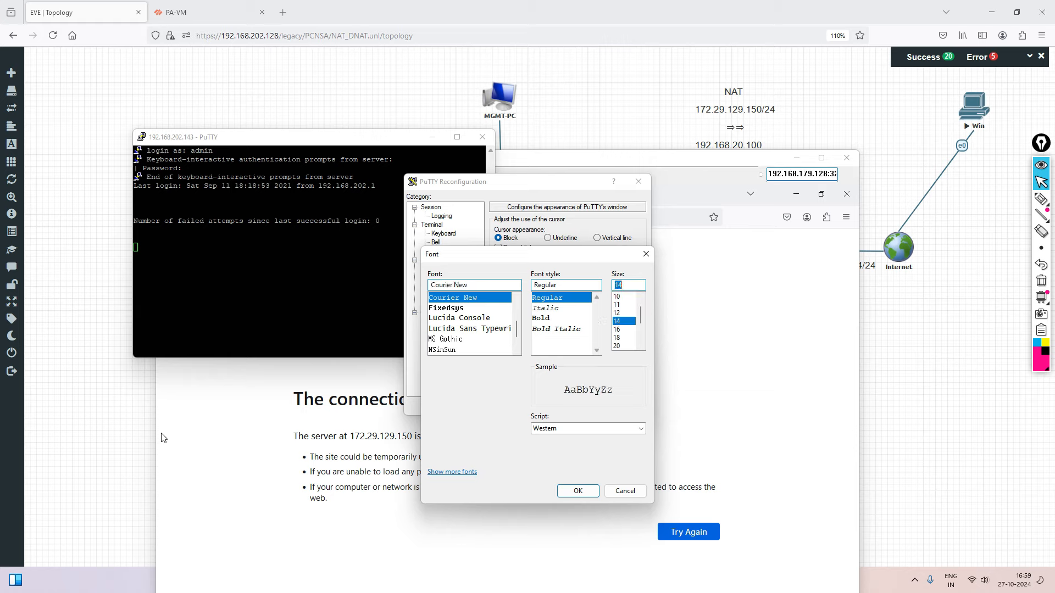
click(578, 492)
click(575, 407)
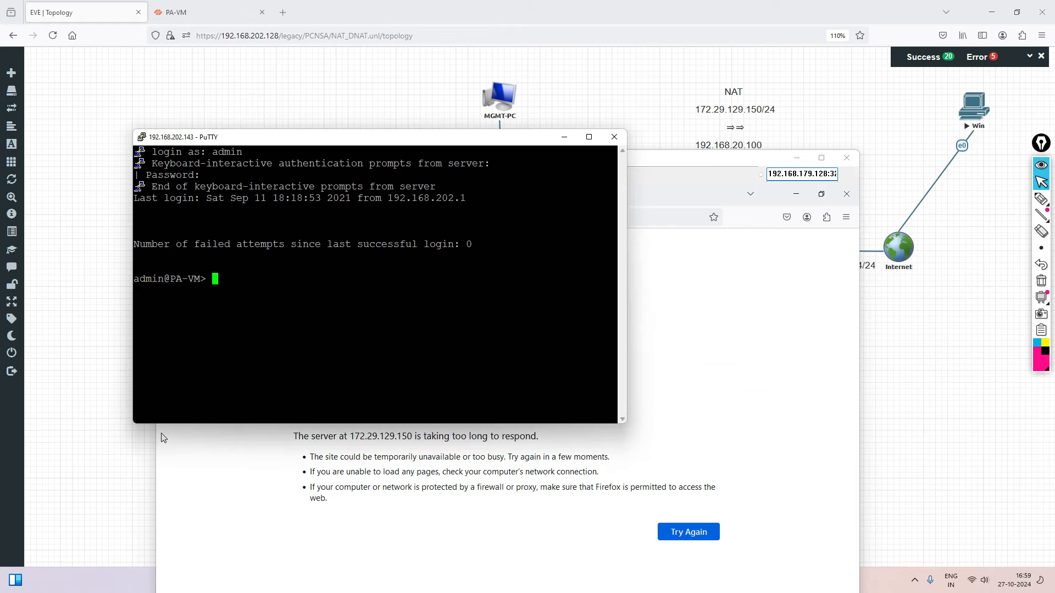
Run 'show session all' on the firewall and retry the web server address on the client.
text(show session all)
key(Return)
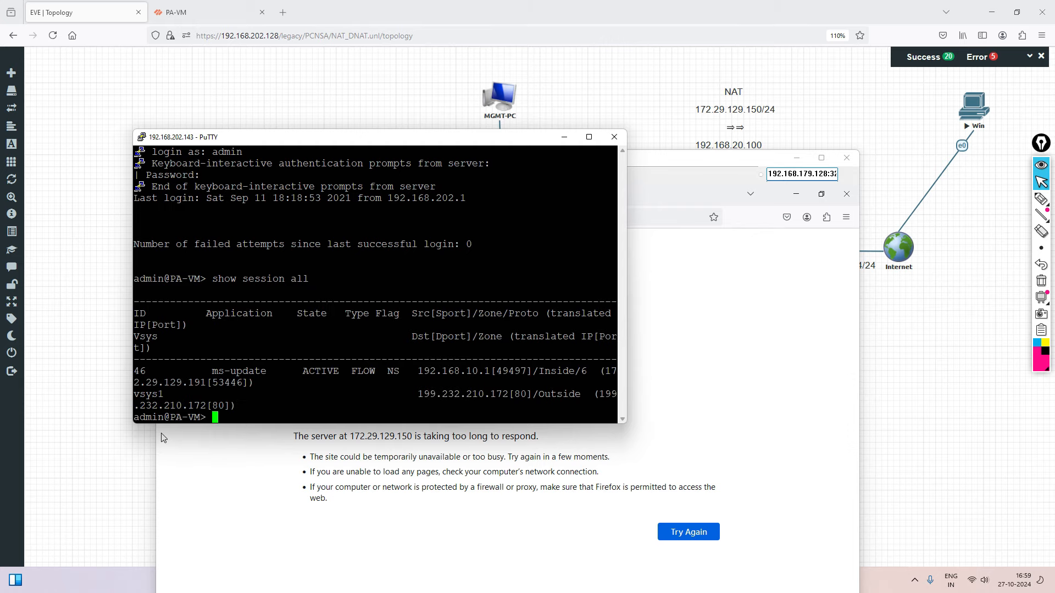
drag(625, 424, 834, 447)
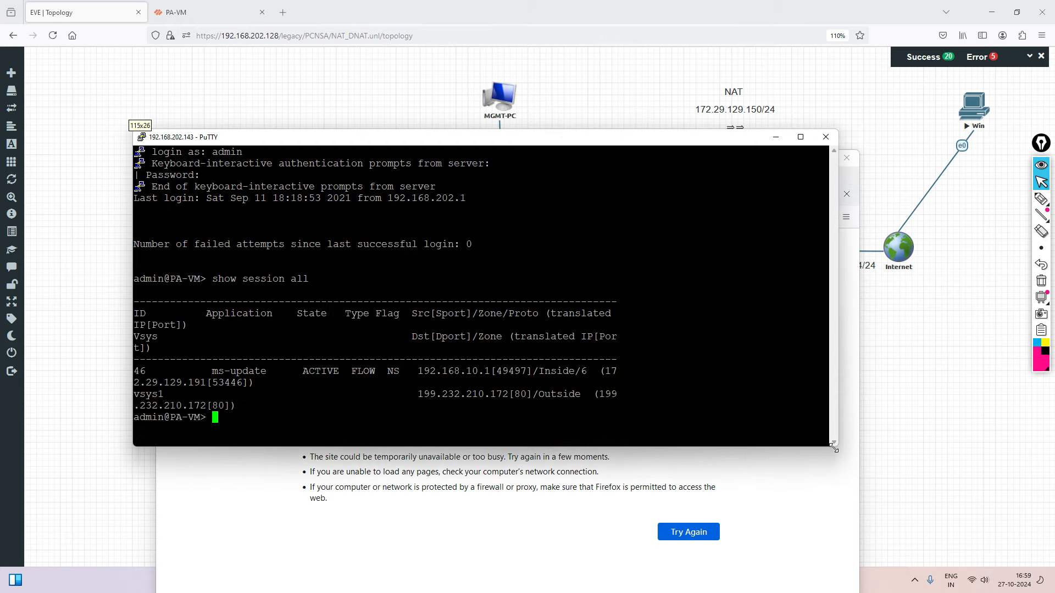
click(837, 467)
click(354, 216)
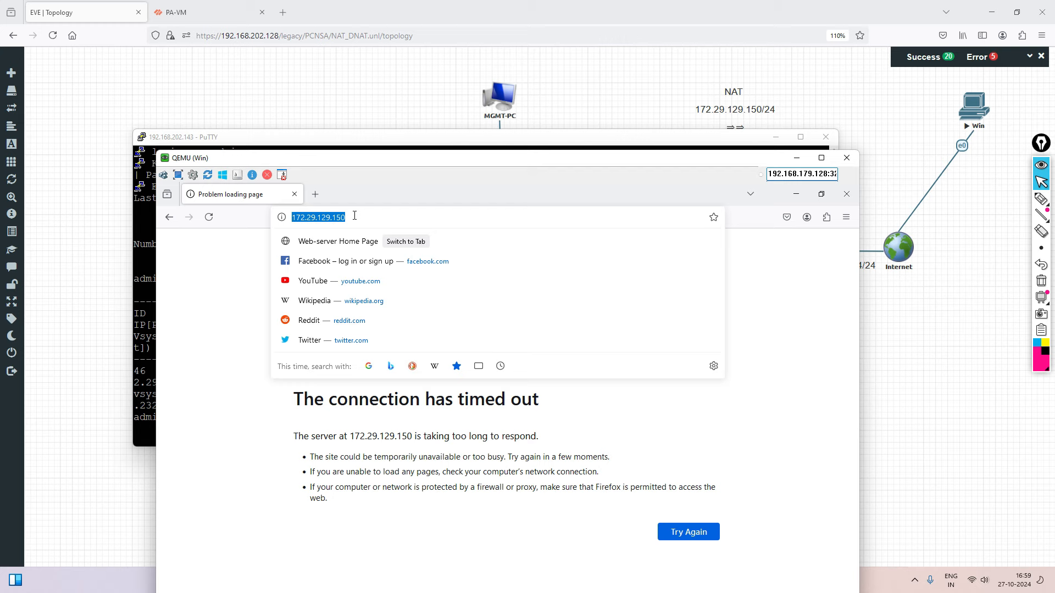
key(Return)
Rerun 'show session all' and highlight session 58 translated to 192.168.20.101.
key(alt+Tab)
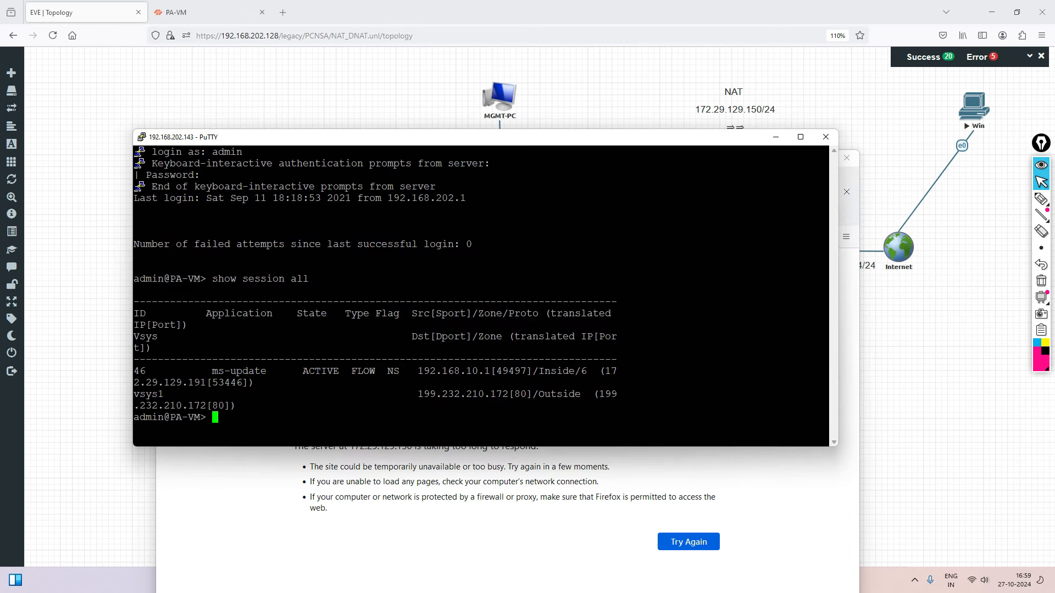
key(Up)
key(Return)
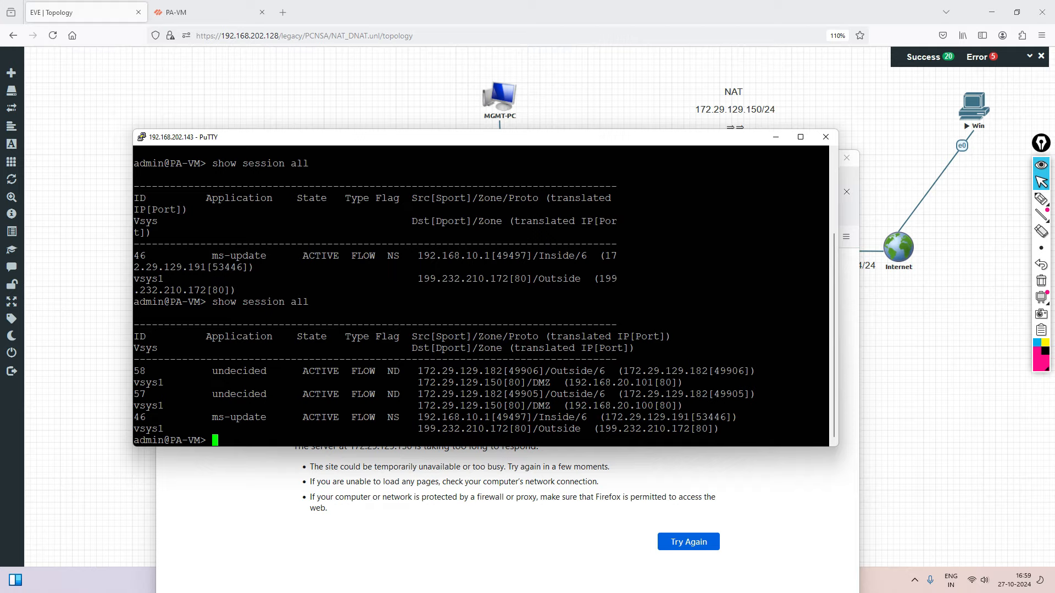
drag(419, 372, 514, 371)
click(514, 371)
mouse_move(424, 383)
mouse_down()
mouse_move(683, 382)
mouse_move(417, 383)
mouse_up()
click(683, 383)
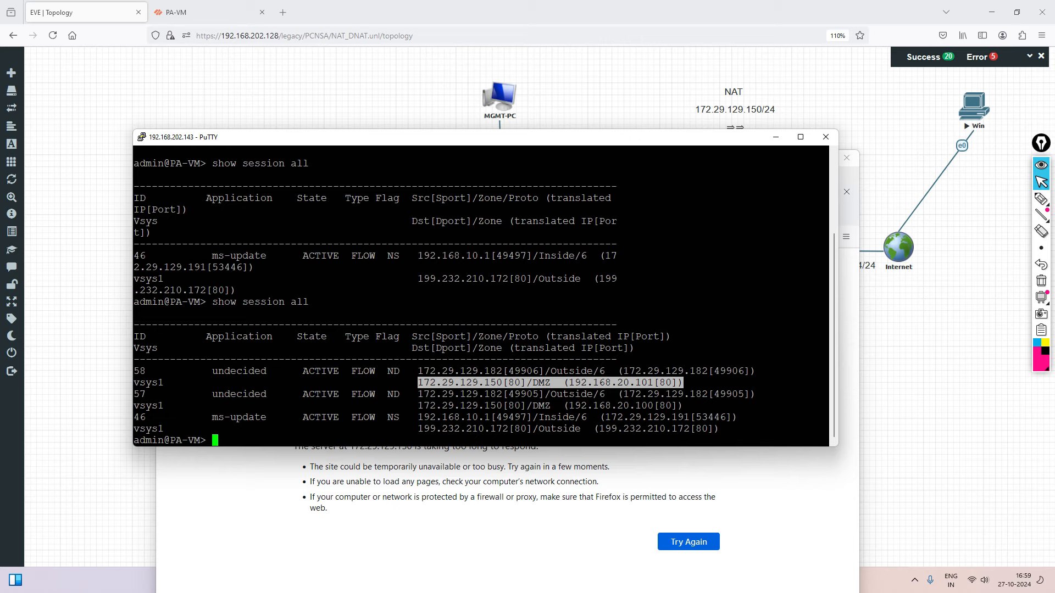
drag(135, 372, 697, 383)
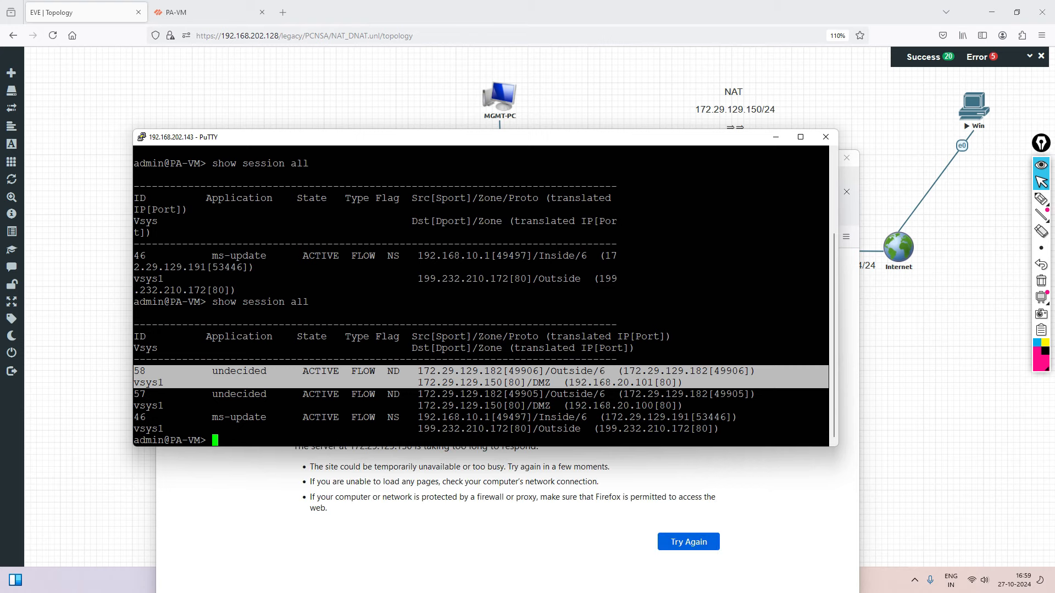
click(776, 137)
click(796, 158)
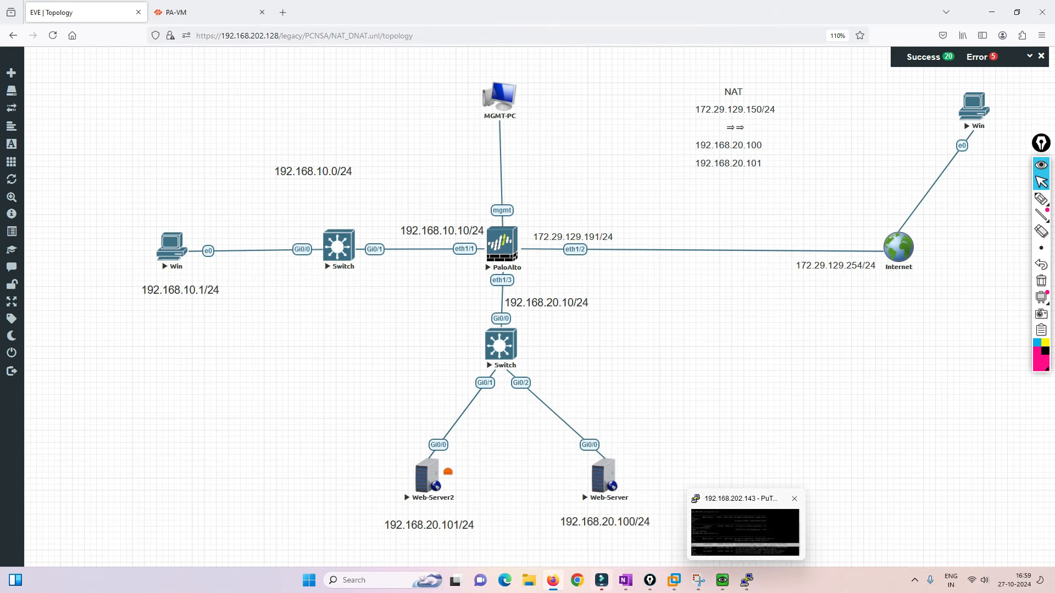
Open the Web-Server2 console from the topology.
click(427, 476)
click(571, 125)
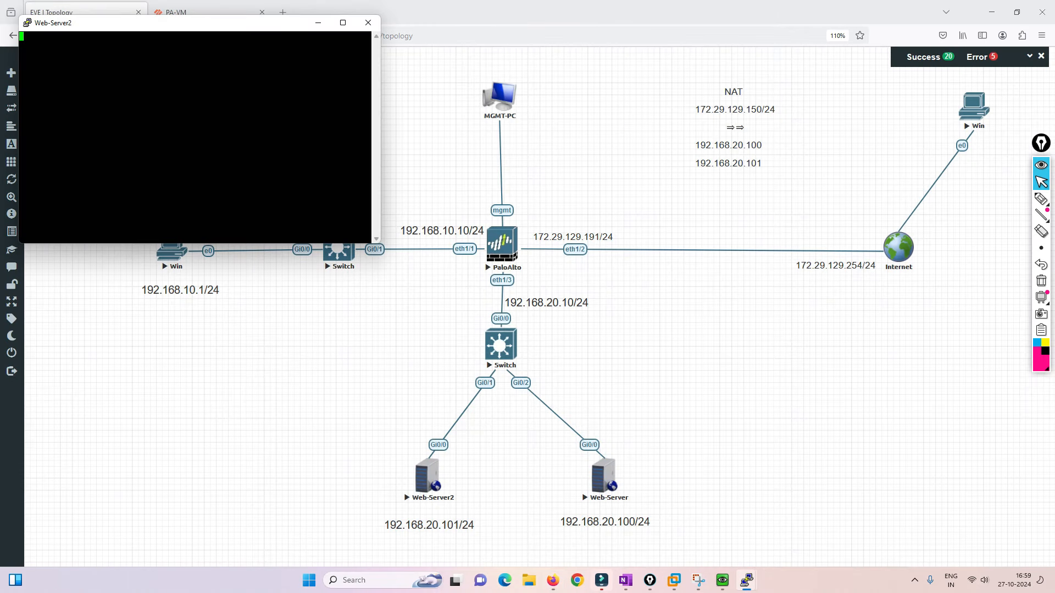
key(Return)
key(Return)
key(Return)
key(Return)
Run 'show control-plane host open-ports' to confirm Web-Server2 listens on port 80.
text(sho)
key(Tab)
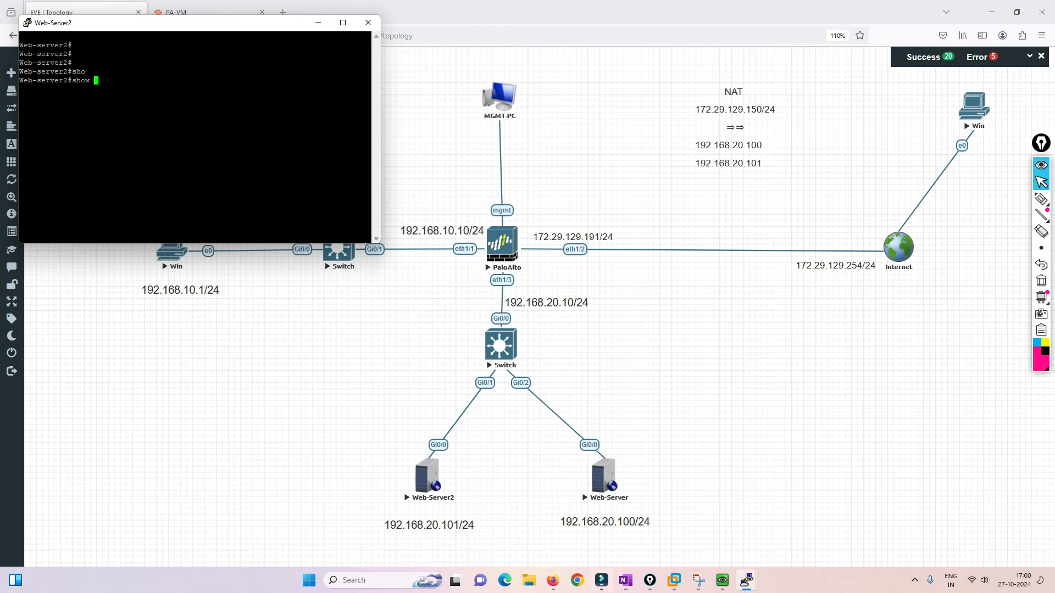
text(control)
key(Tab)
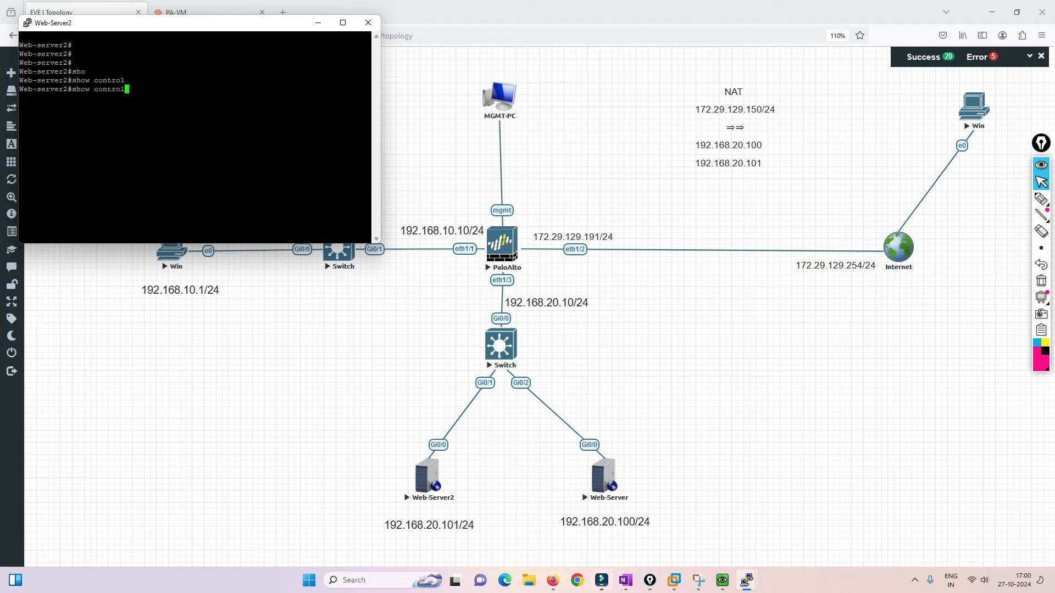
text(-pl)
key(Tab)
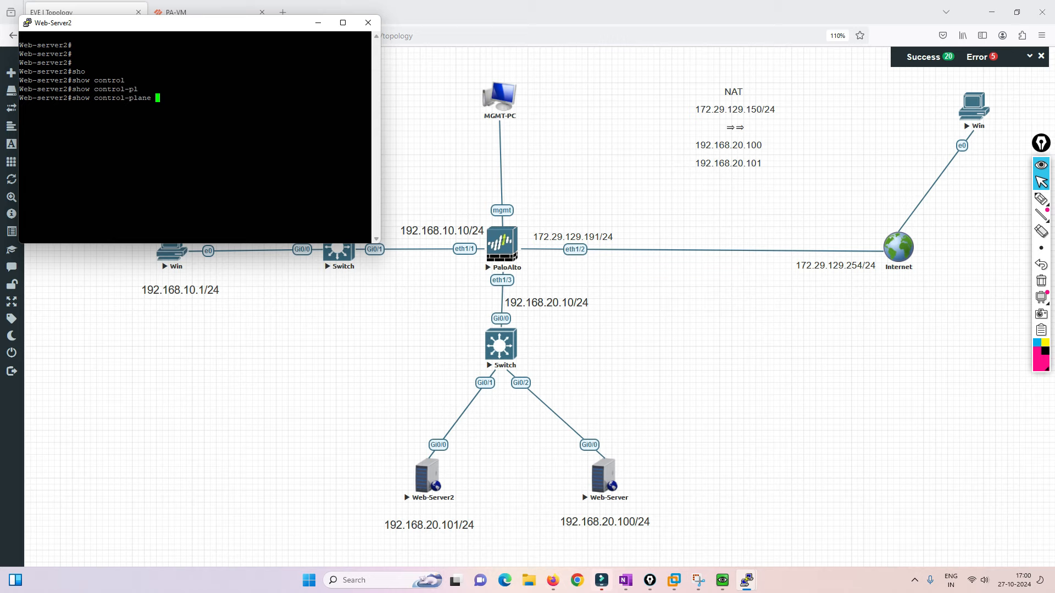
text(ho)
key(Tab)
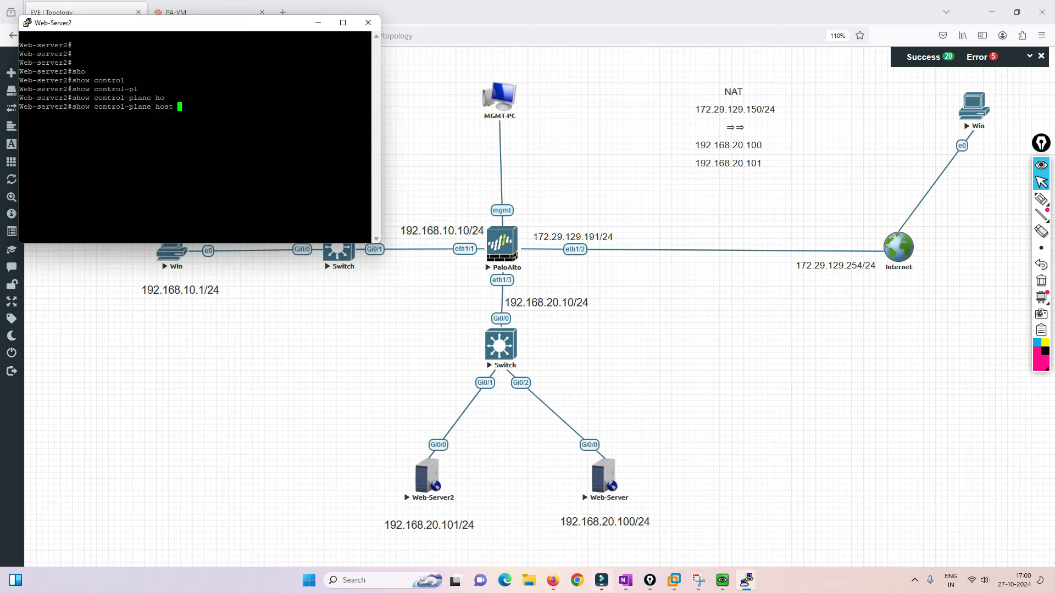
text(op)
key(Tab)
key(Return)
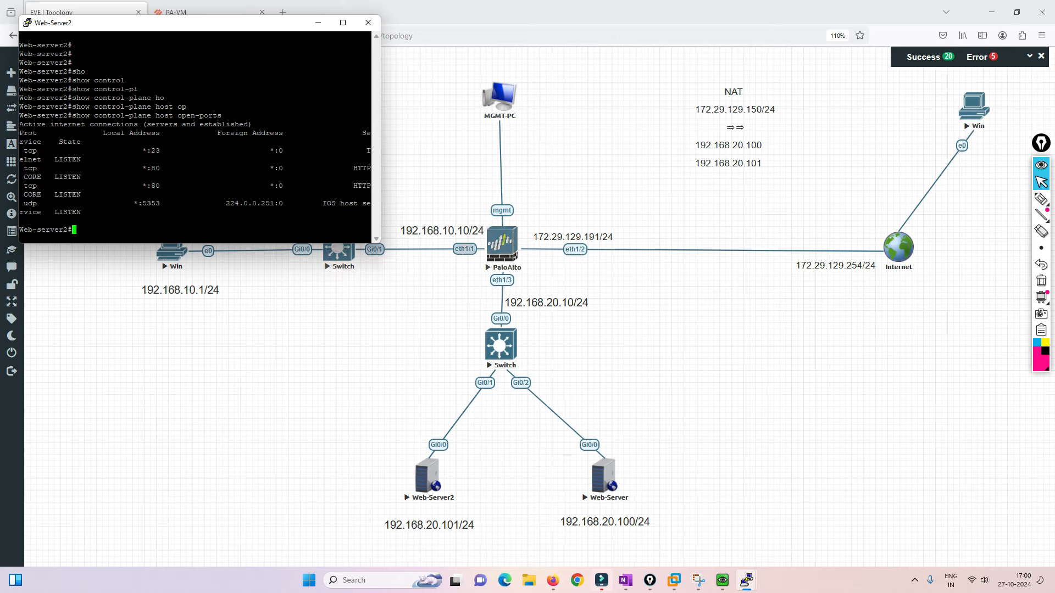
Run 'sh ip int br' and 'sh ip route' to confirm 192.168.20.101 and default route via 192.168.20.10.
text(sh)
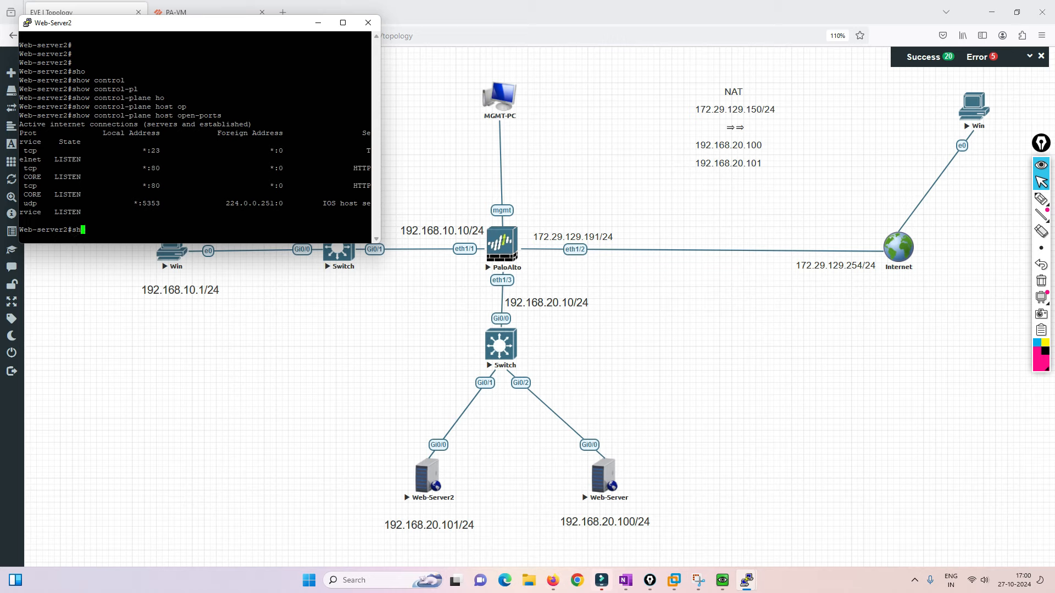
text( ip intb)
key(BackSpace)
text(br)
key(Return)
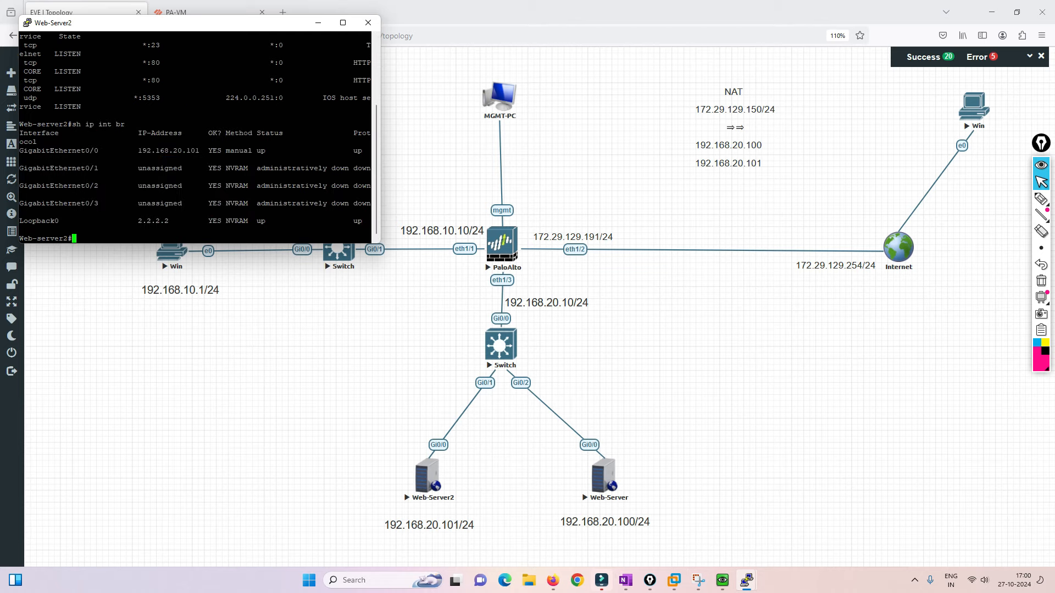
drag(138, 151, 199, 151)
text(s)
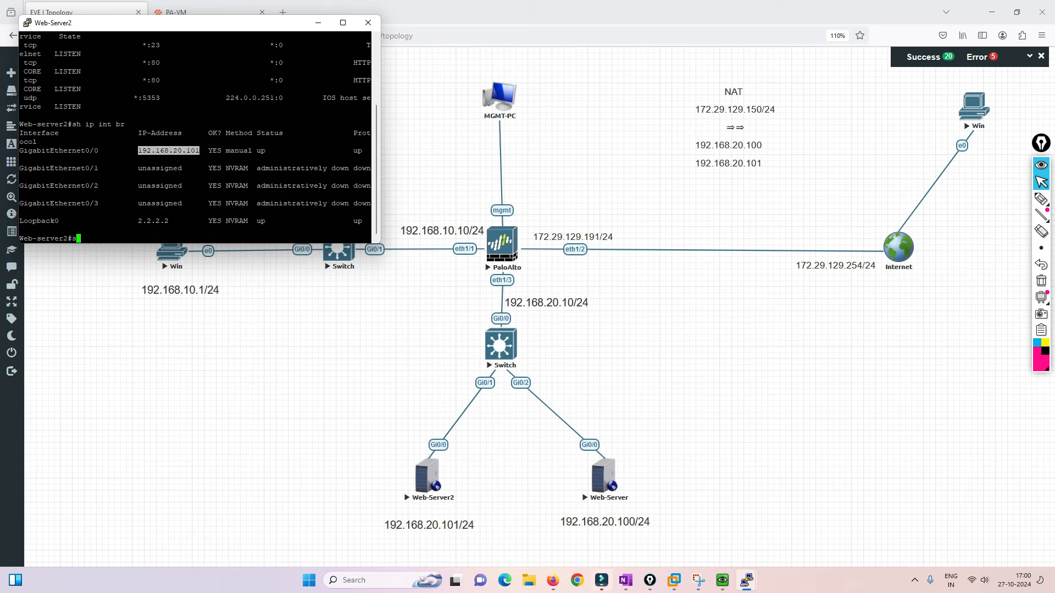
text(h ip route)
key(Return)
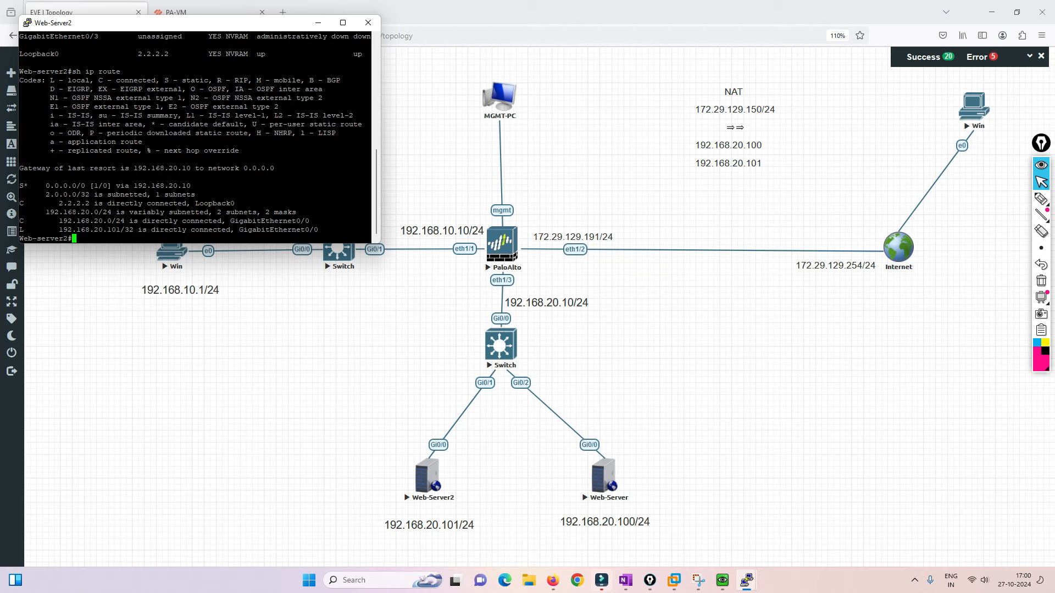
drag(45, 186, 190, 185)
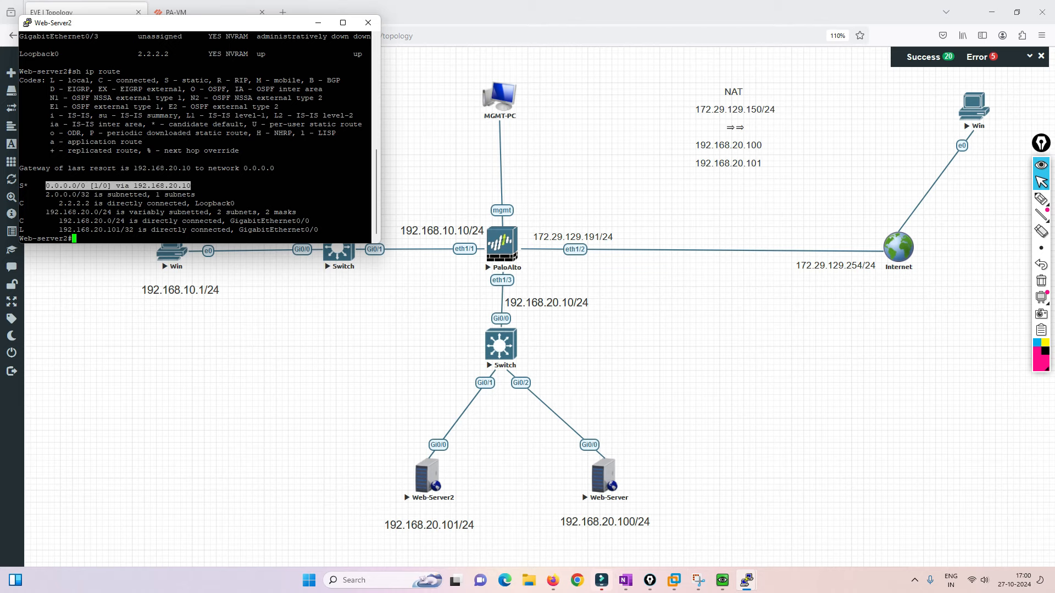
Check the PA-VM's Network > Interfaces list, then return to the topology.
click(207, 10)
click(520, 70)
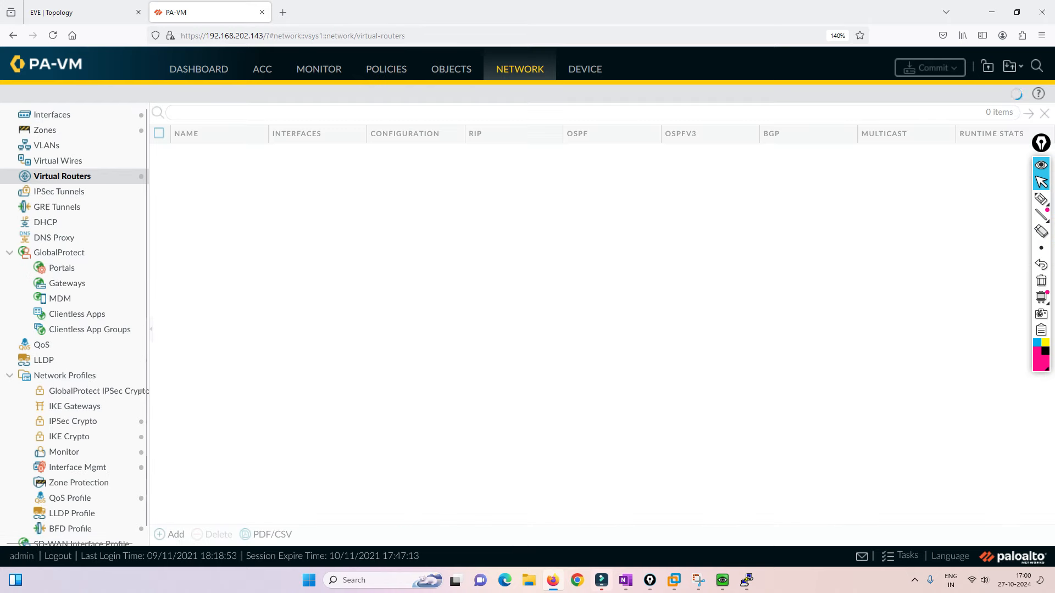
click(53, 114)
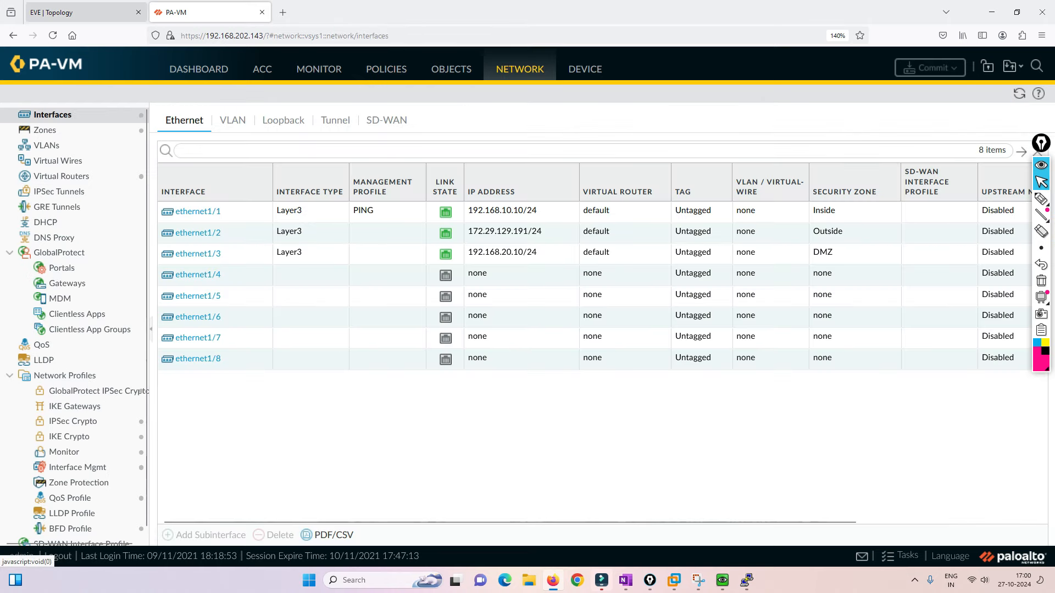
click(82, 12)
Suspend and resume the Switch–Web-Server2 link, then reload 172.29.129.150 in the client browser.
right_click(445, 439)
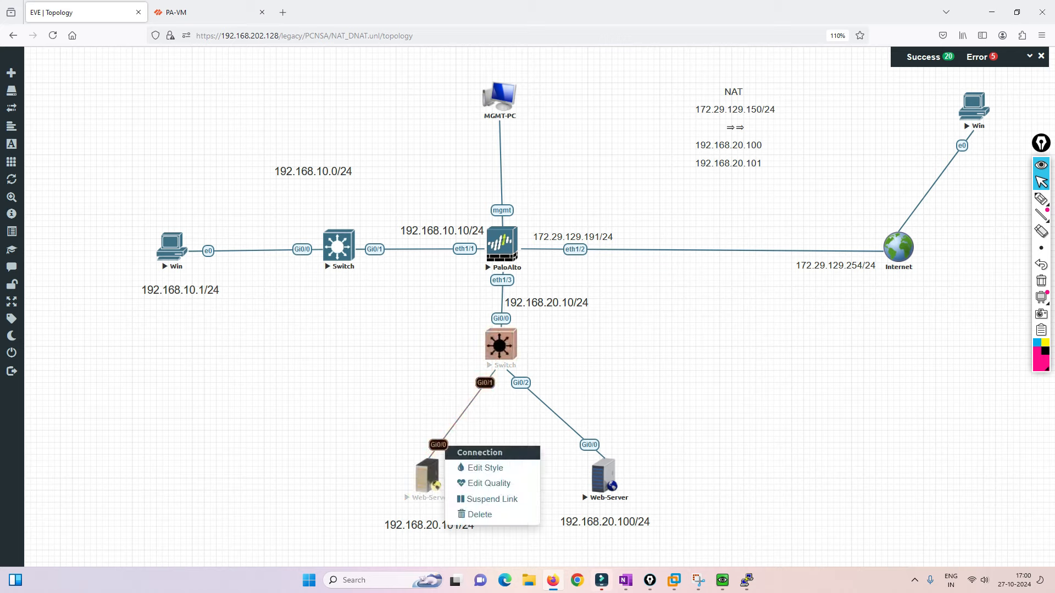
click(484, 499)
right_click(444, 440)
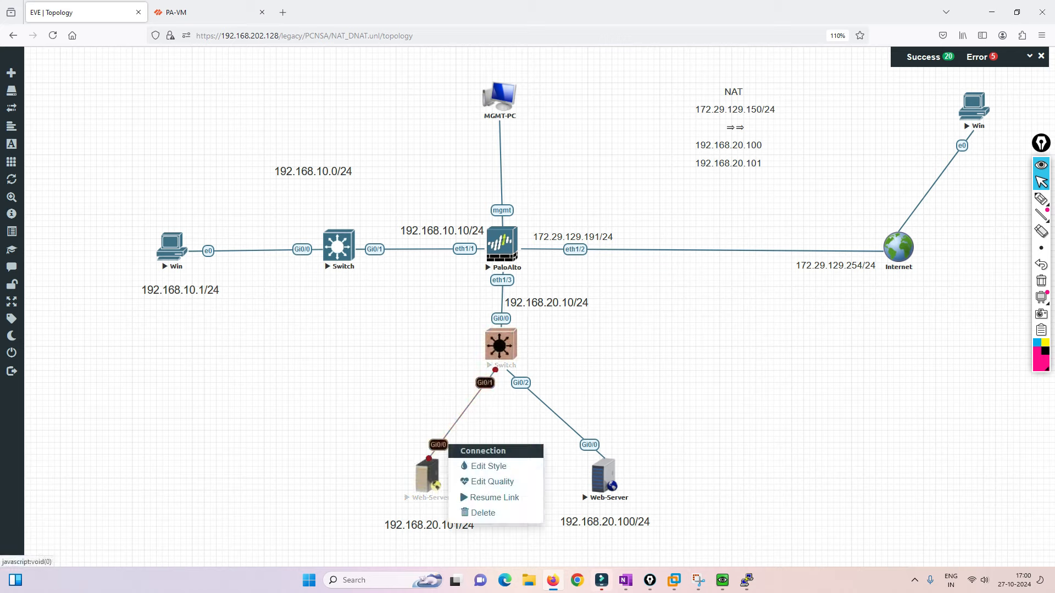
click(493, 497)
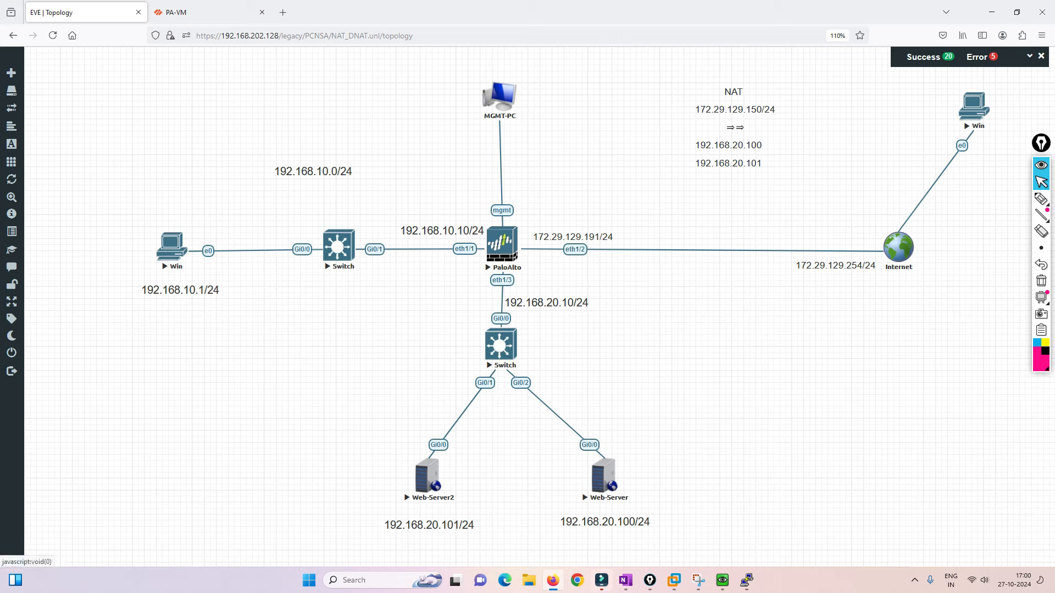
key(alt+Tab)
key(alt+Tab)
key(alt+Tab)
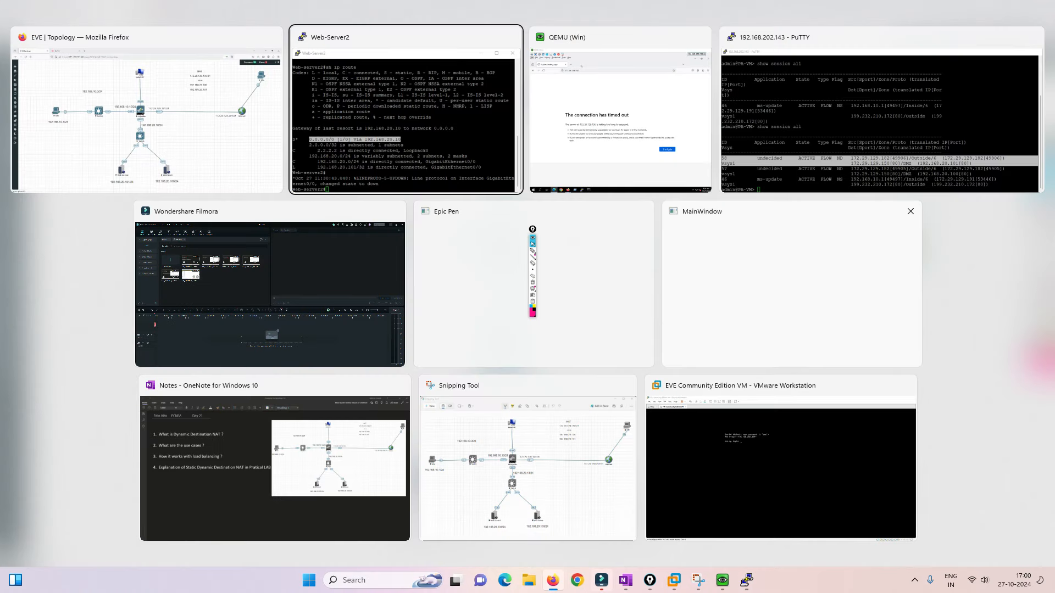
key(Escape)
click(980, 104)
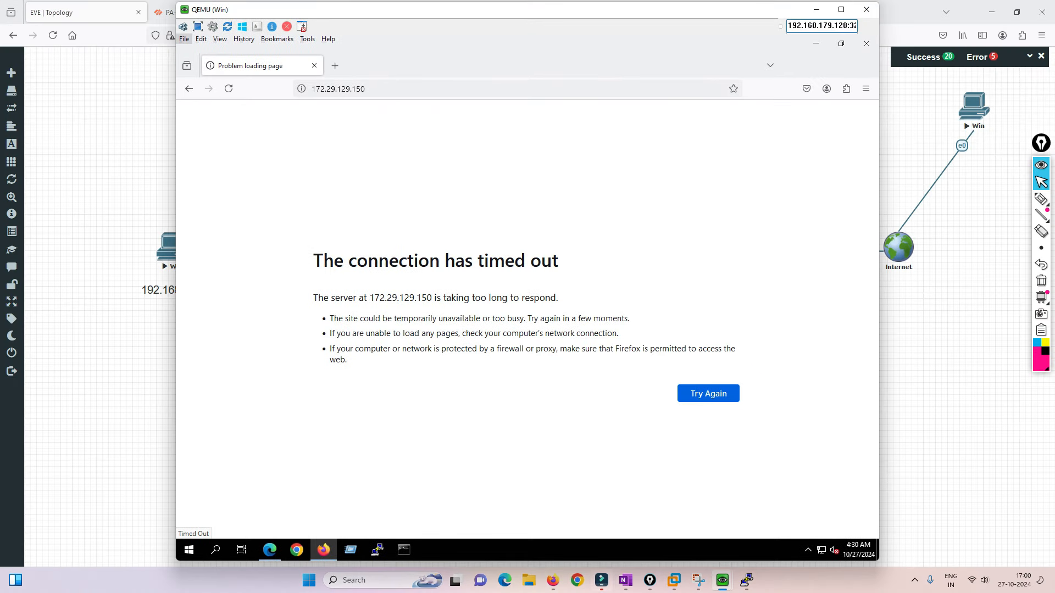
click(380, 89)
key(Return)
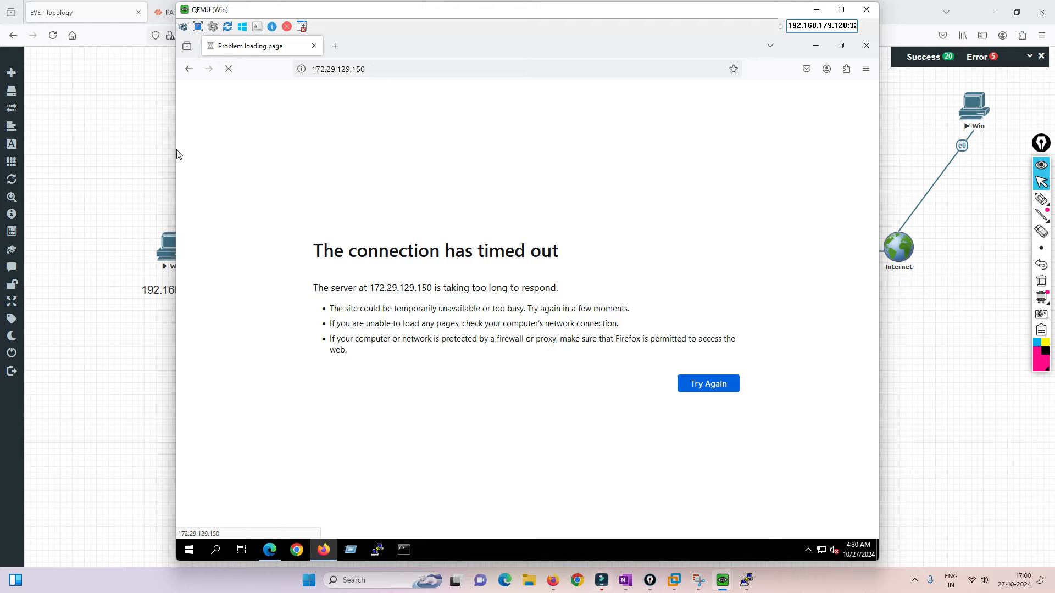
click(816, 10)
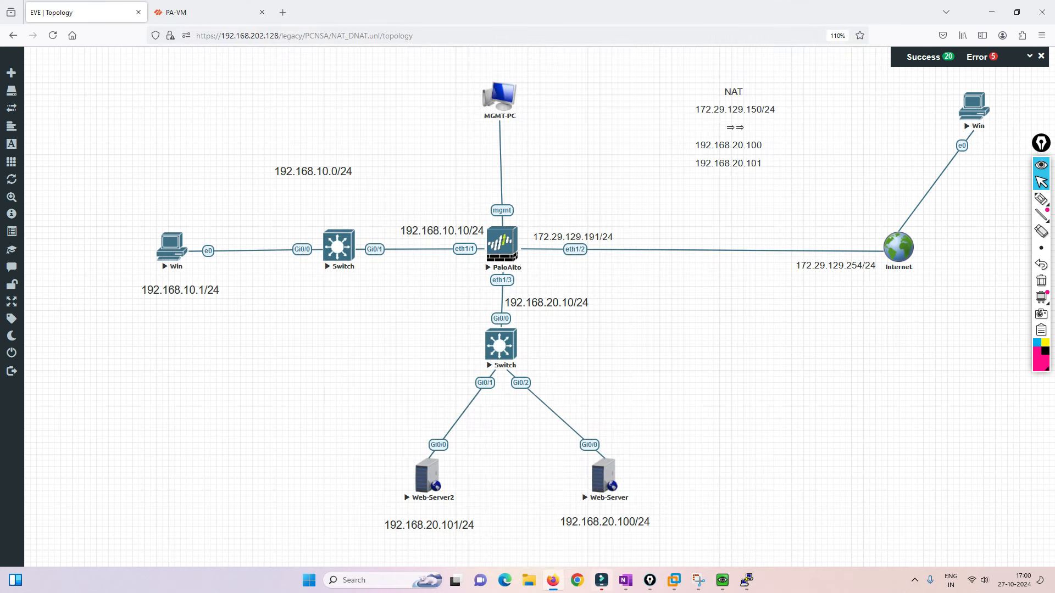
Suspend and resume the Gi0/2 link to Web-Server, then retry 172.29.129.150 on the Win client.
right_click(525, 386)
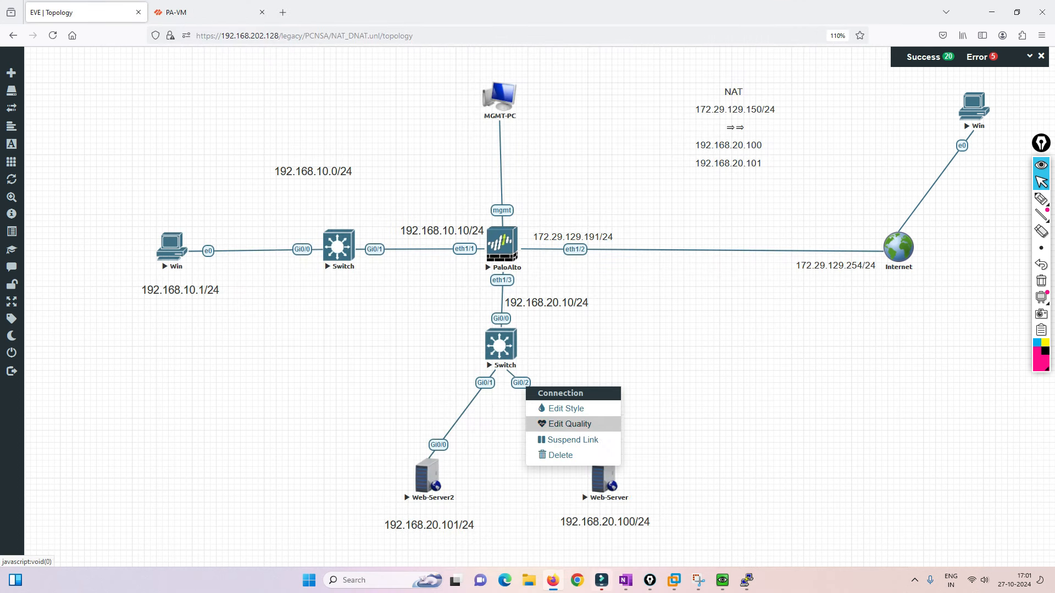
click(573, 440)
right_click(523, 384)
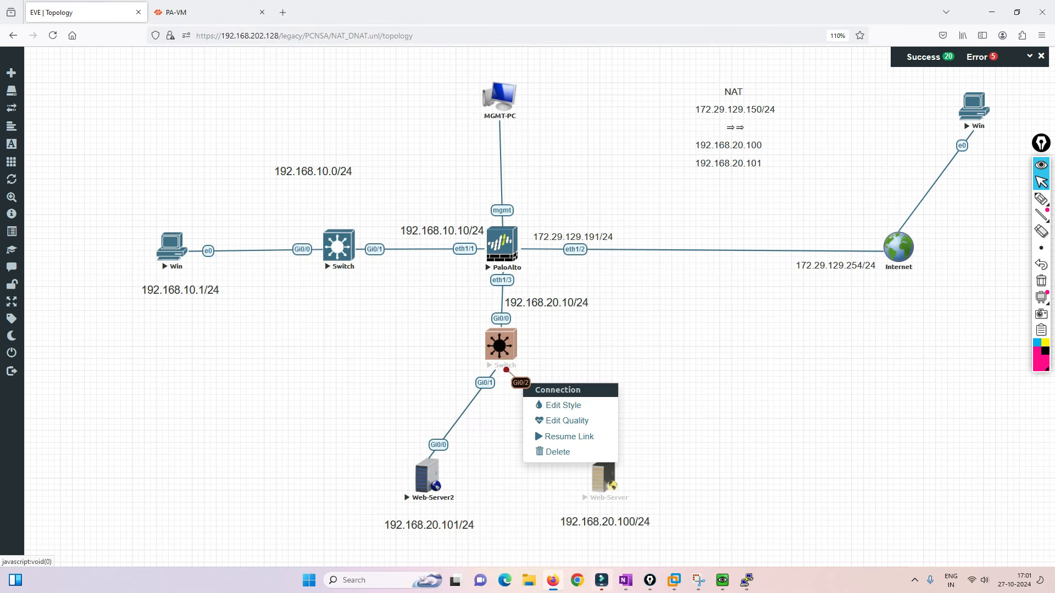
click(569, 437)
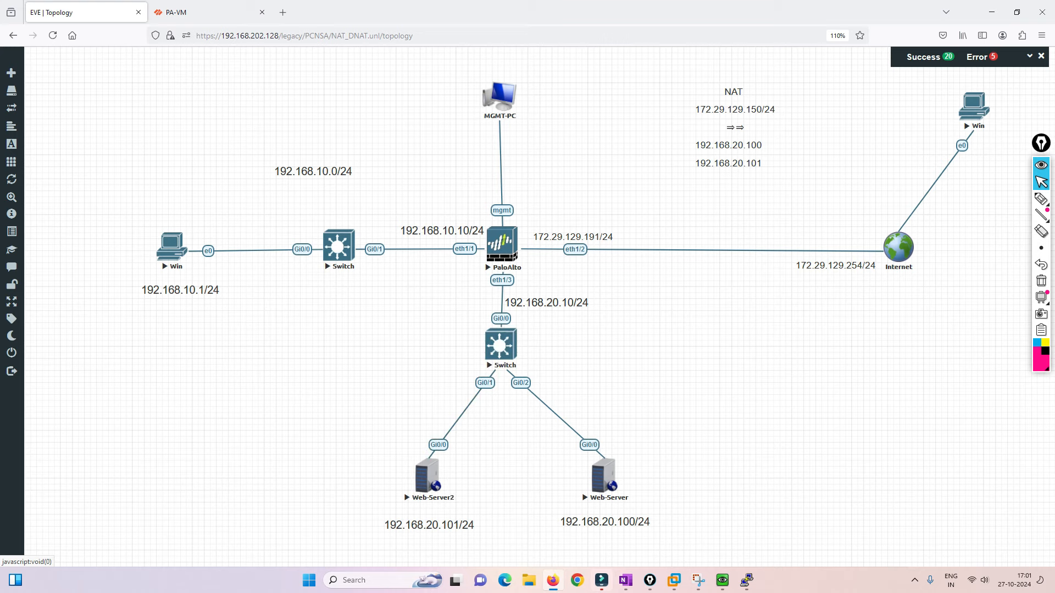
click(984, 104)
click(388, 71)
key(Return)
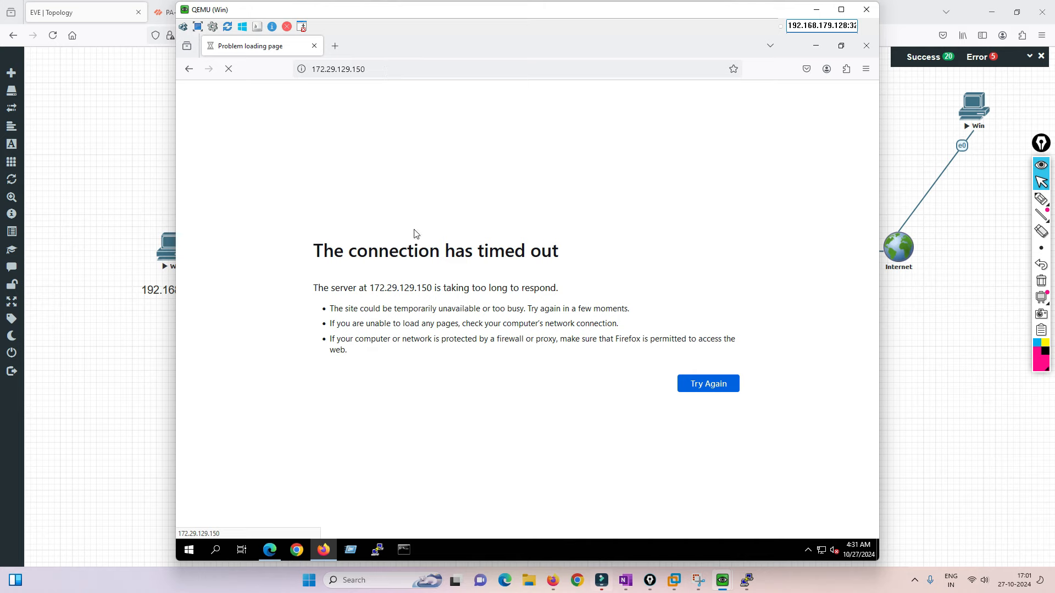
Rerun 'show session all' to see sessions 66 and 65 translated to 192.168.20.101 and 192.168.20.100.
mouse_move(746, 580)
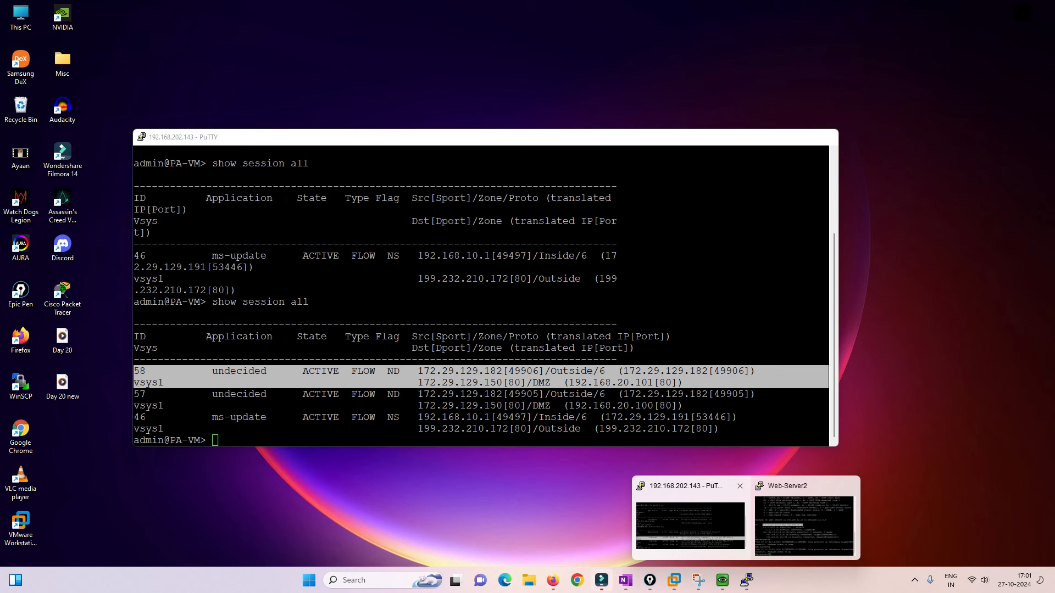
click(690, 525)
key(Up)
key(Return)
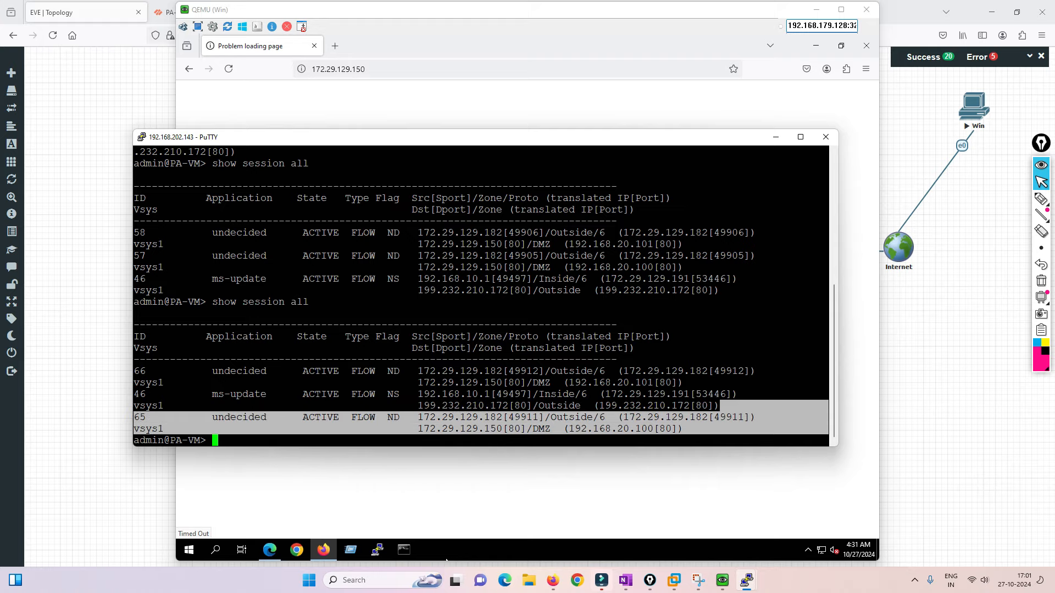
click(553, 580)
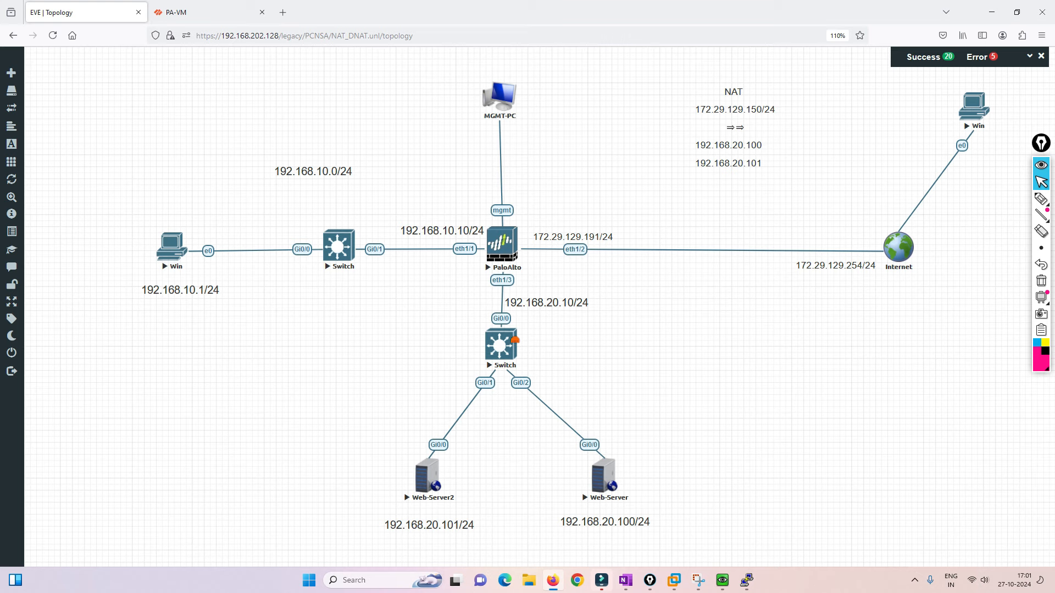
Open the DMZ switch's telnet console from the topology.
click(513, 339)
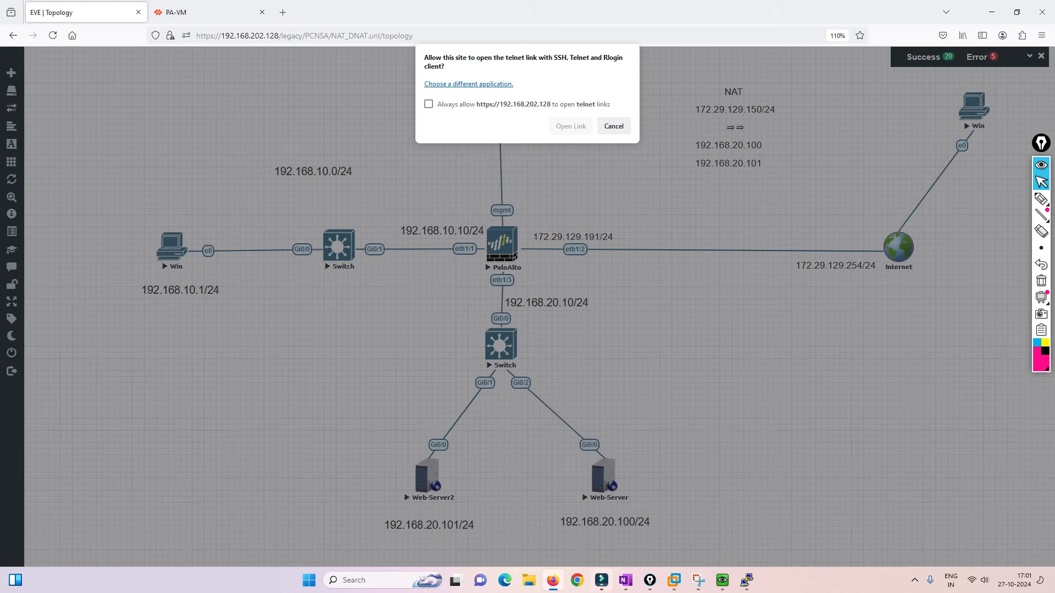
click(570, 126)
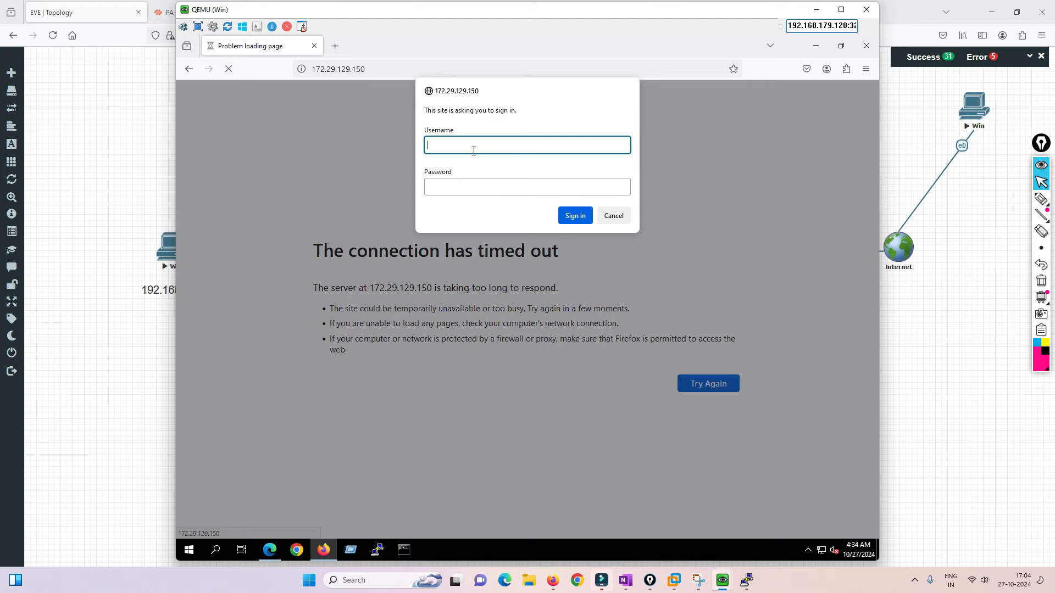
Submit the username and password at the 172.29.129.150 sign-in prompt and decline saving the password.
text(cisco)
key(Tab)
text(cisco)
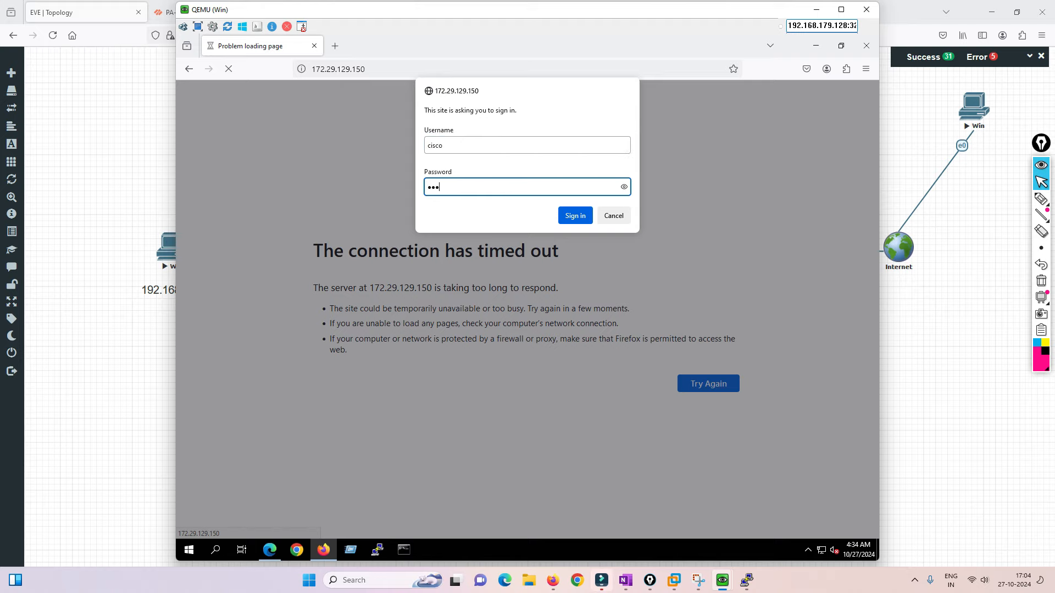
key(Return)
click(473, 203)
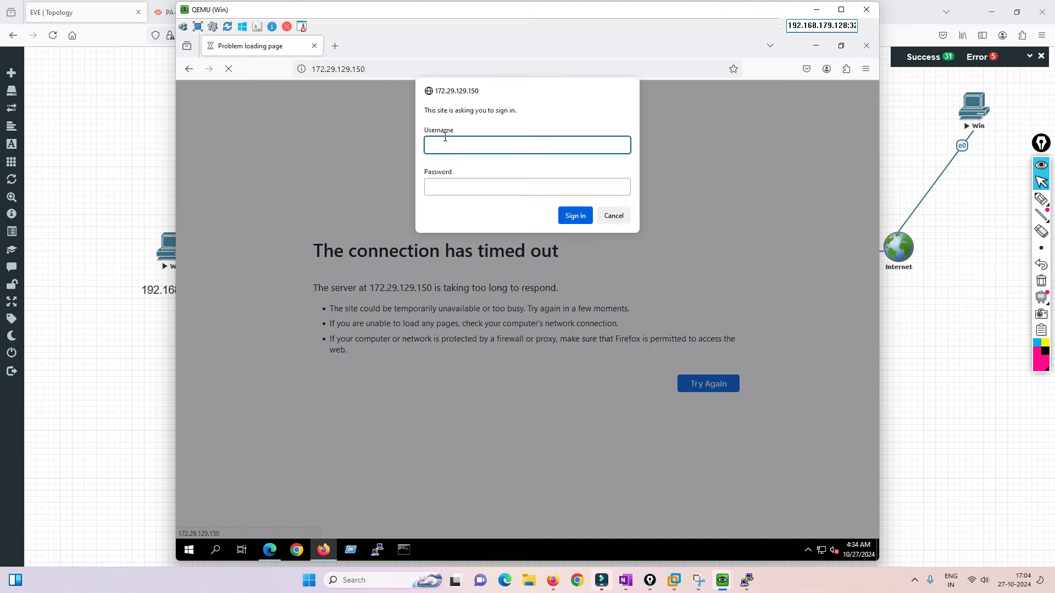
Re-enter the sign-in credentials at the repeated prompt, then return to the EVE topology.
text(cisco)
key(Tab)
text(cisc)
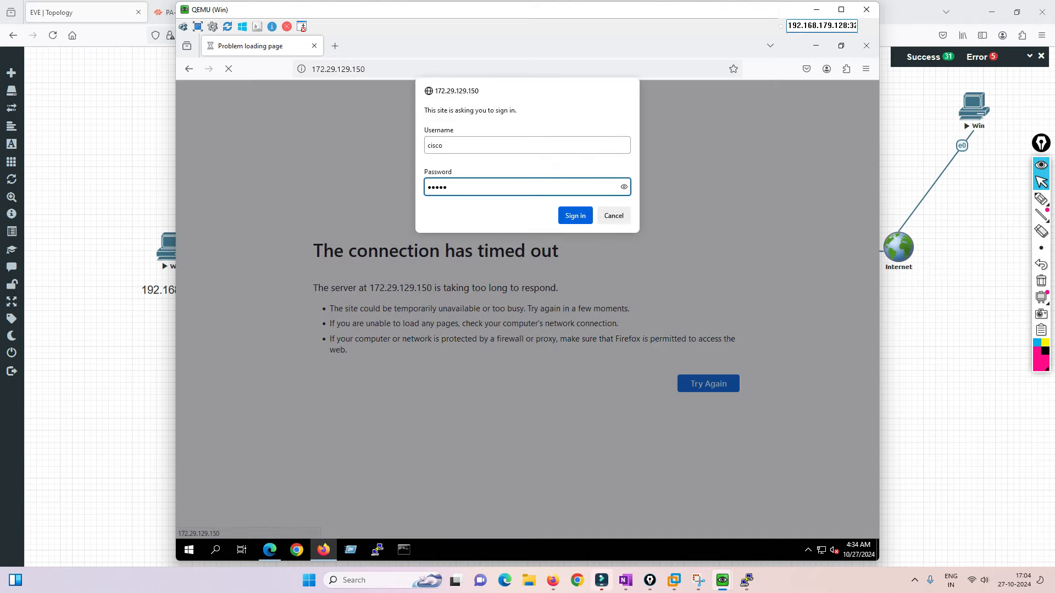
click(129, 228)
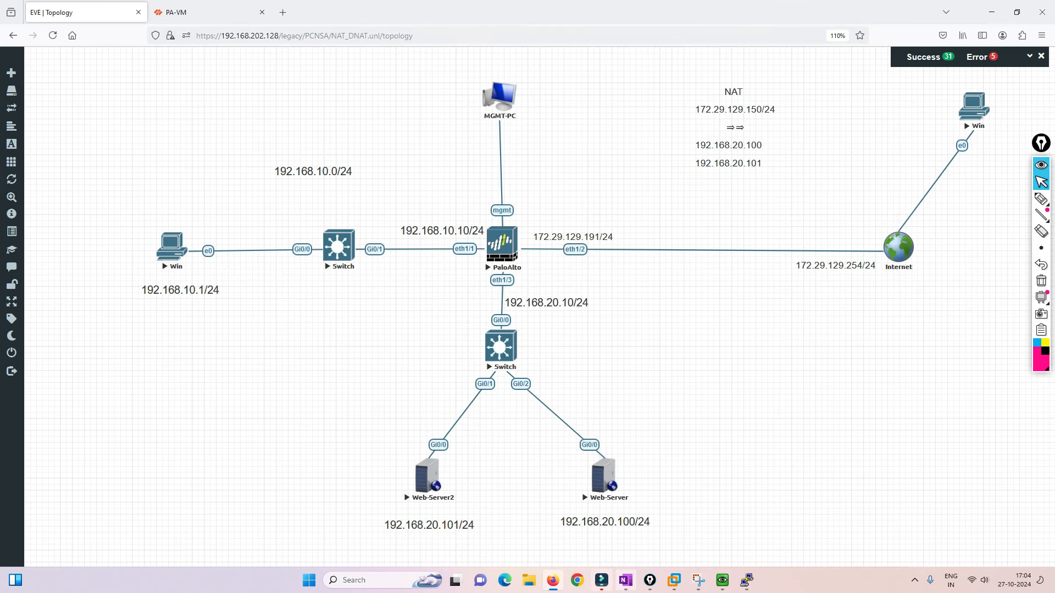
Open Web-Server2's telnet console and clear a mistyped partial command at the prompt.
click(427, 476)
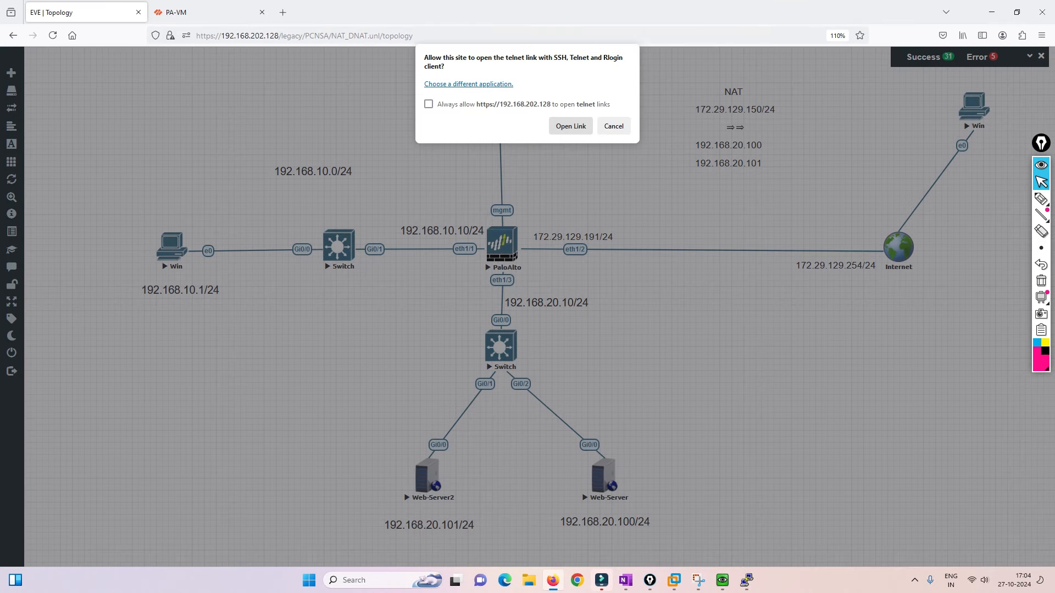
click(571, 126)
key(Return)
key(Return)
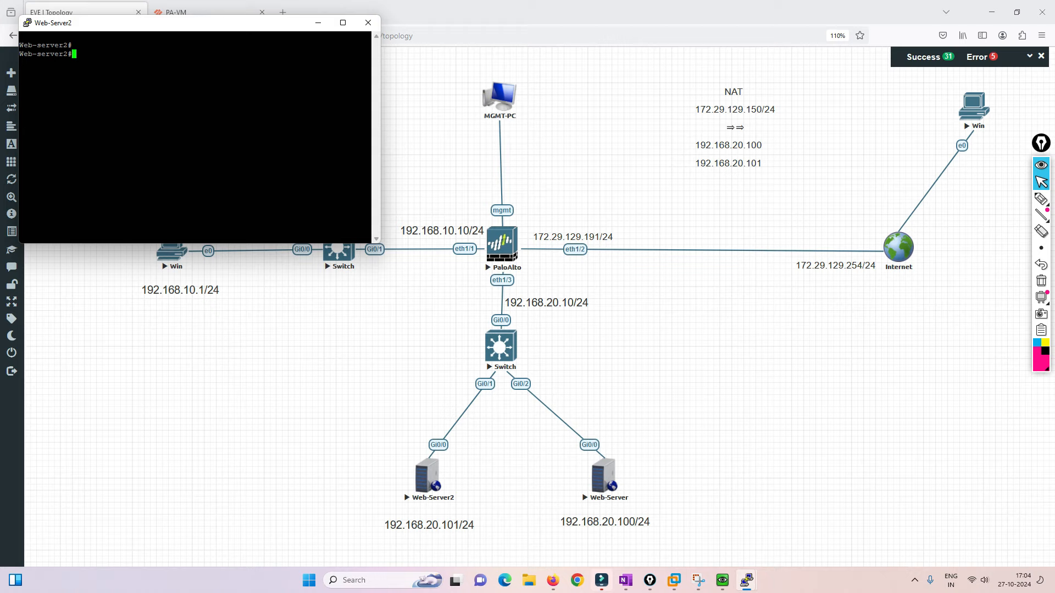
text(user)
key(Tab)
text(na)
key(Tab)
key(BackSpace)
key(BackSpace)
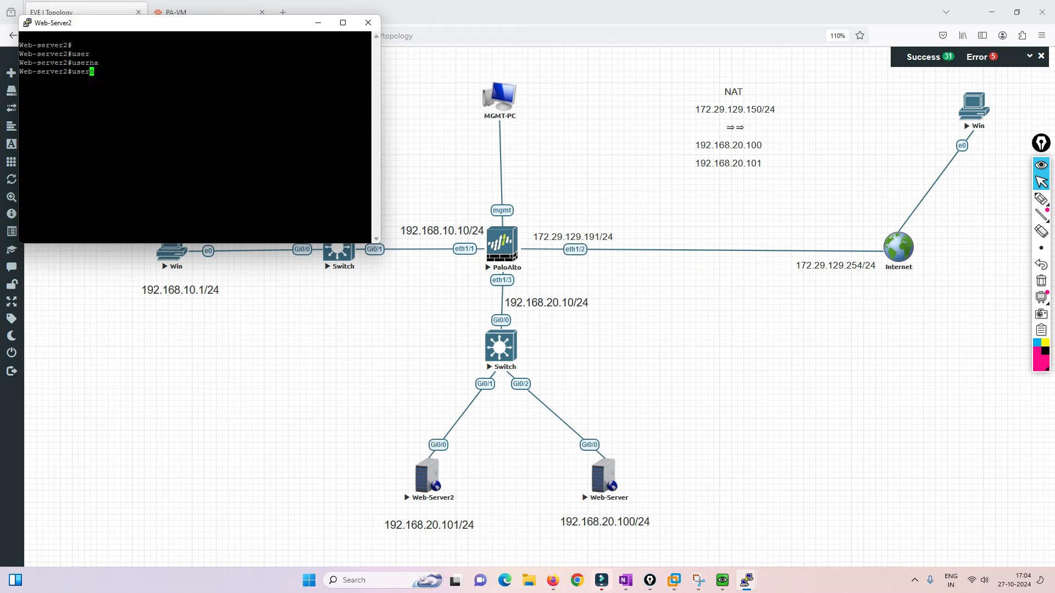
key(BackSpace)
key(BackSpace)
key(BackSpace)
key(BackSpace)
In conf t mode, create a local user with privilege 15 and a password.
text(conf t)
key(Return)
text(user)
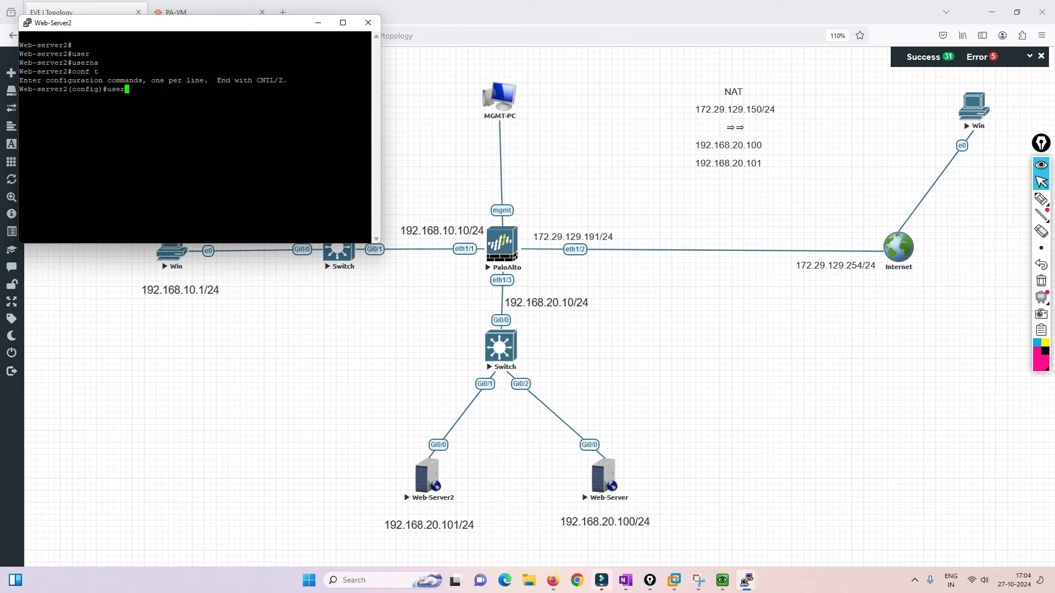
text(n)
key(Tab)
text(c)
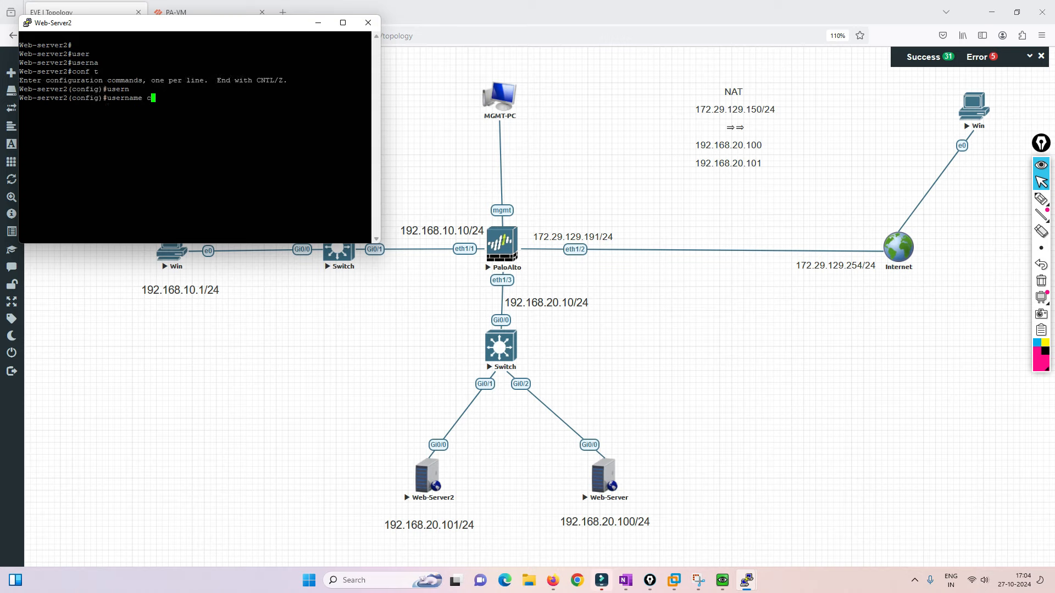
text(isco pri)
key(Tab)
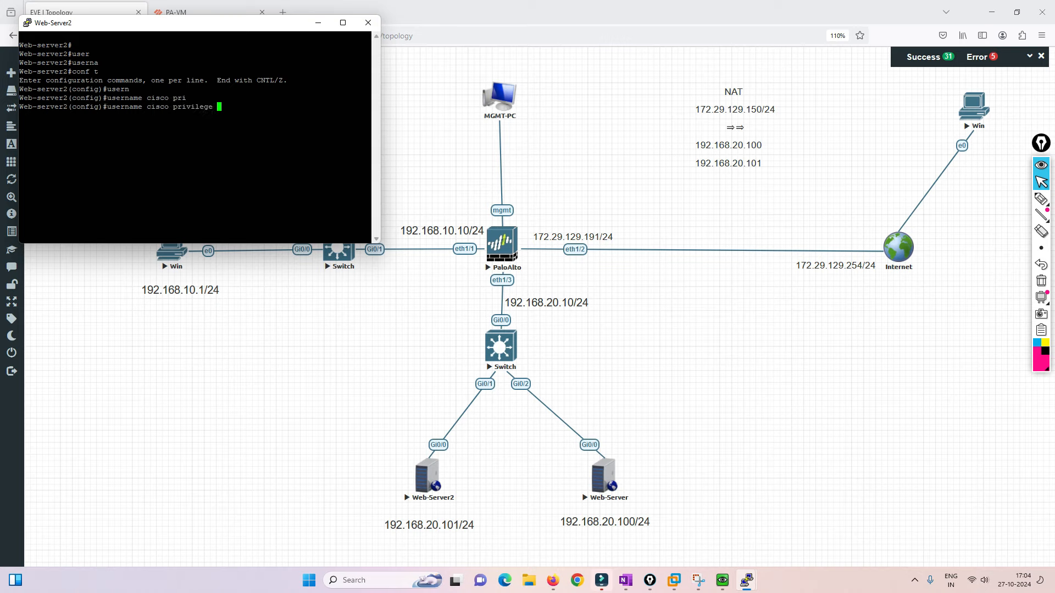
text(15 pas)
key(Tab)
text(cisco)
key(Return)
Exit configuration mode, save with wr, and close the Web-Server2 console.
text(e)
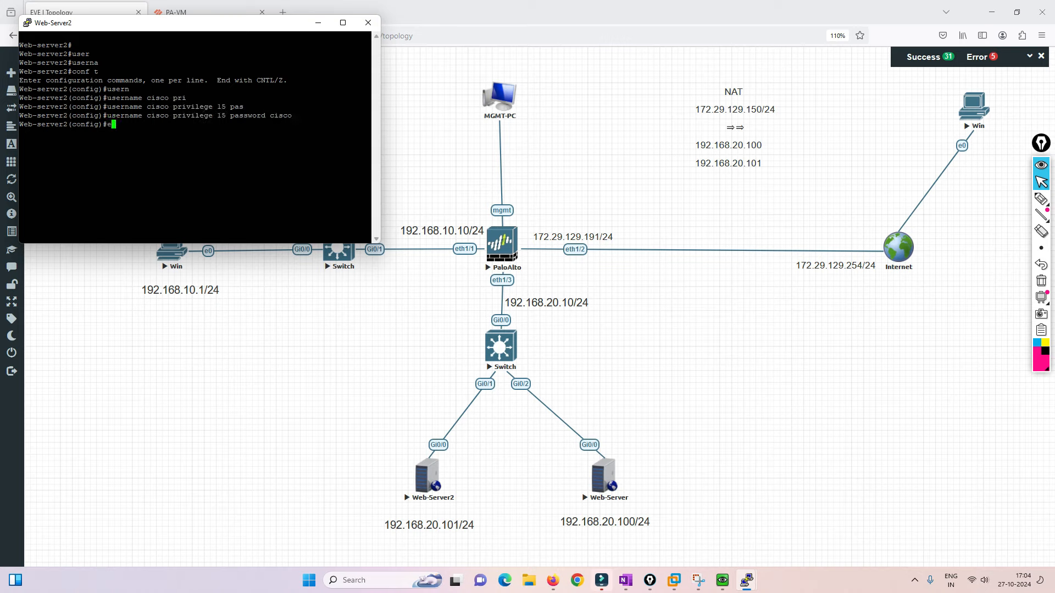
text(xit)
key(Return)
text(wr)
key(Return)
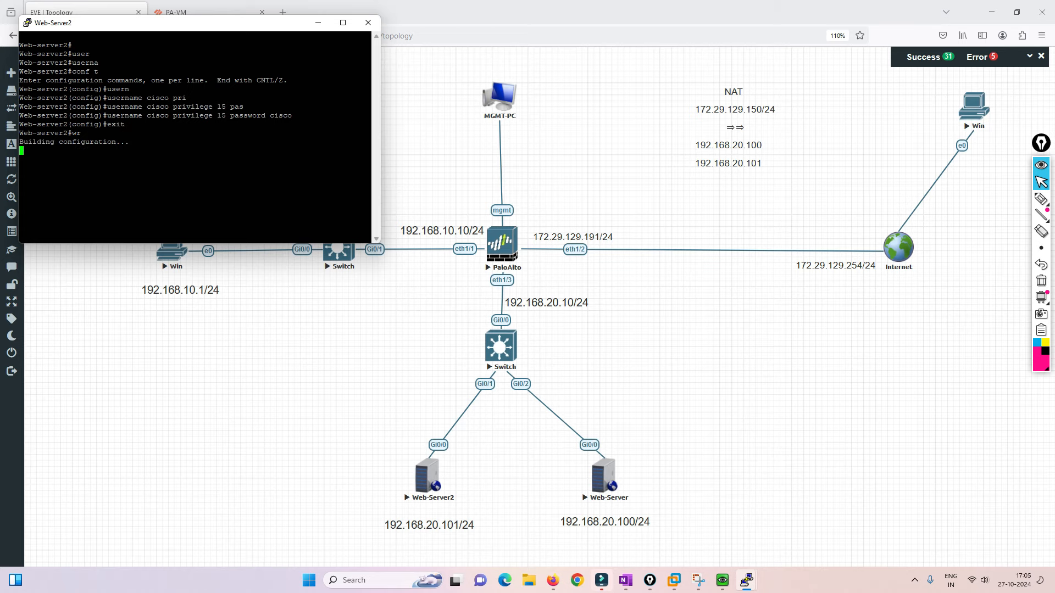
click(368, 22)
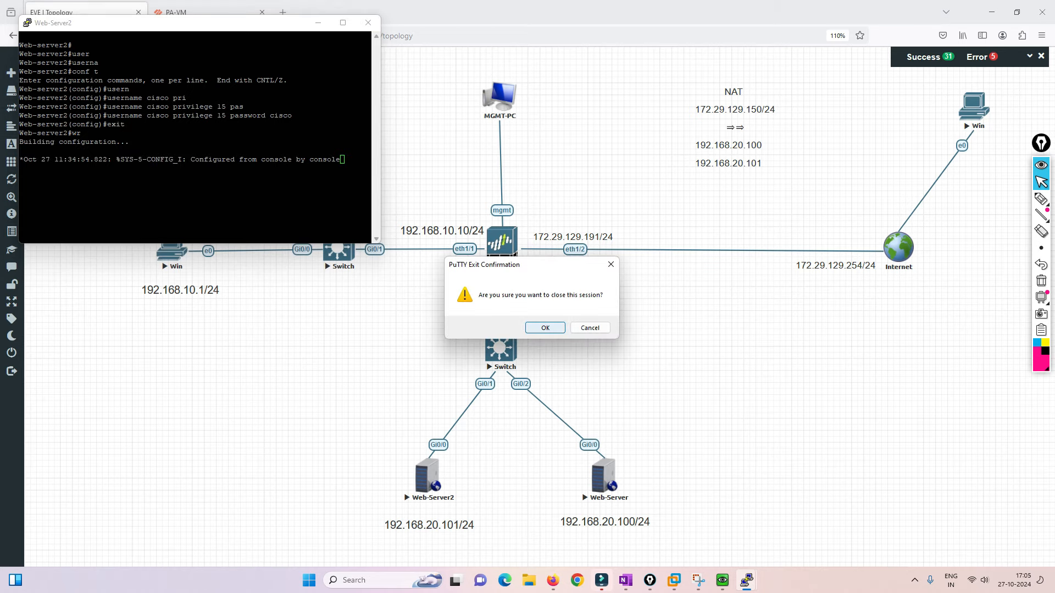
key(Return)
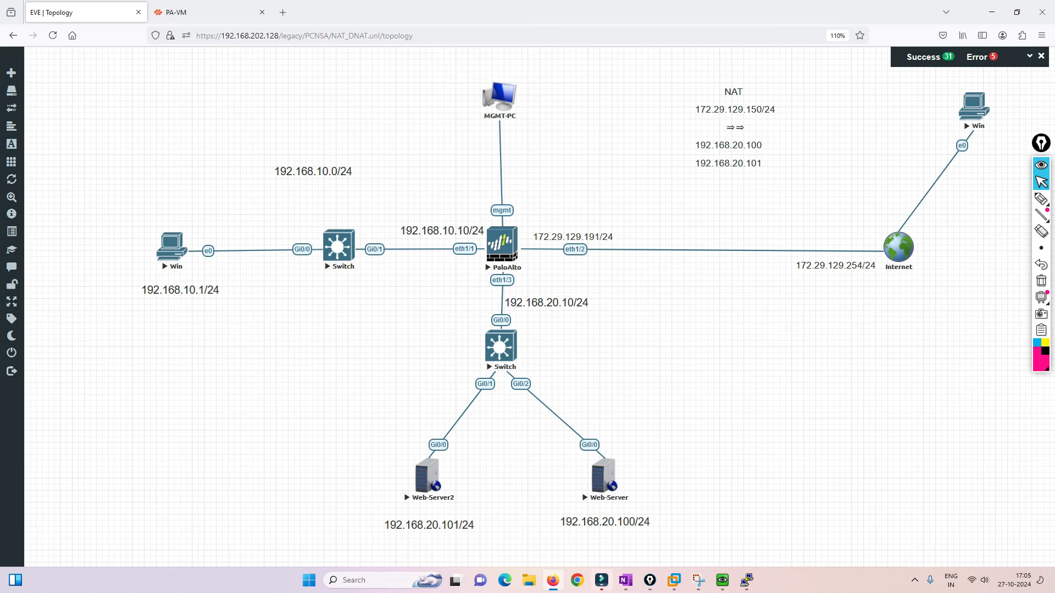
Complete the Firefox sign-in to 172.29.129.150, decline saving the password, and highlight 'Web-server2' in the heading.
click(983, 104)
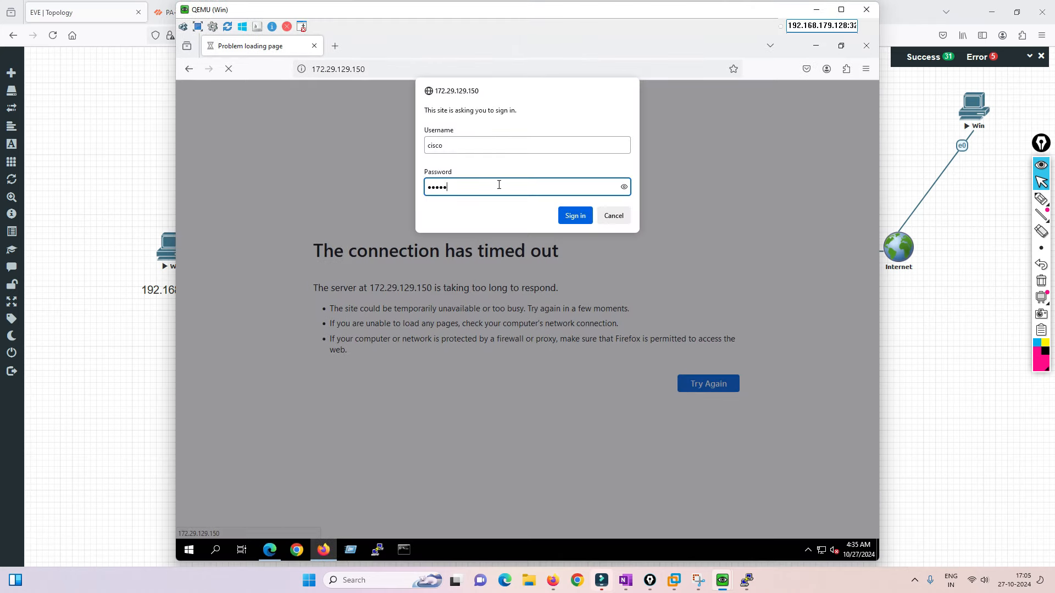
click(575, 215)
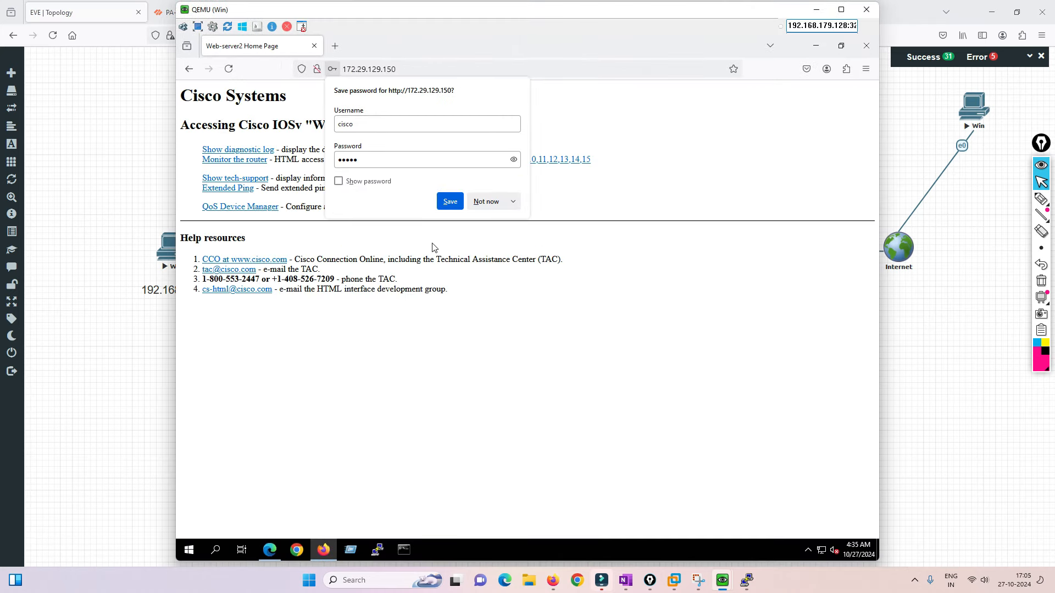
click(322, 105)
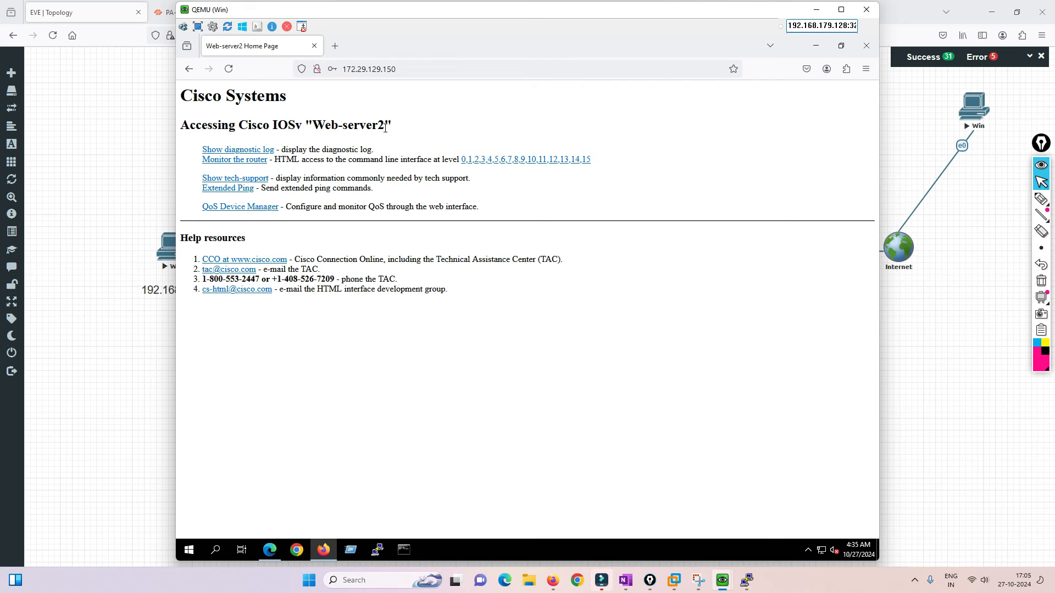
drag(386, 127, 311, 127)
In Edge, navigate to 172.29.129.150 and submit the sign-in form.
click(269, 550)
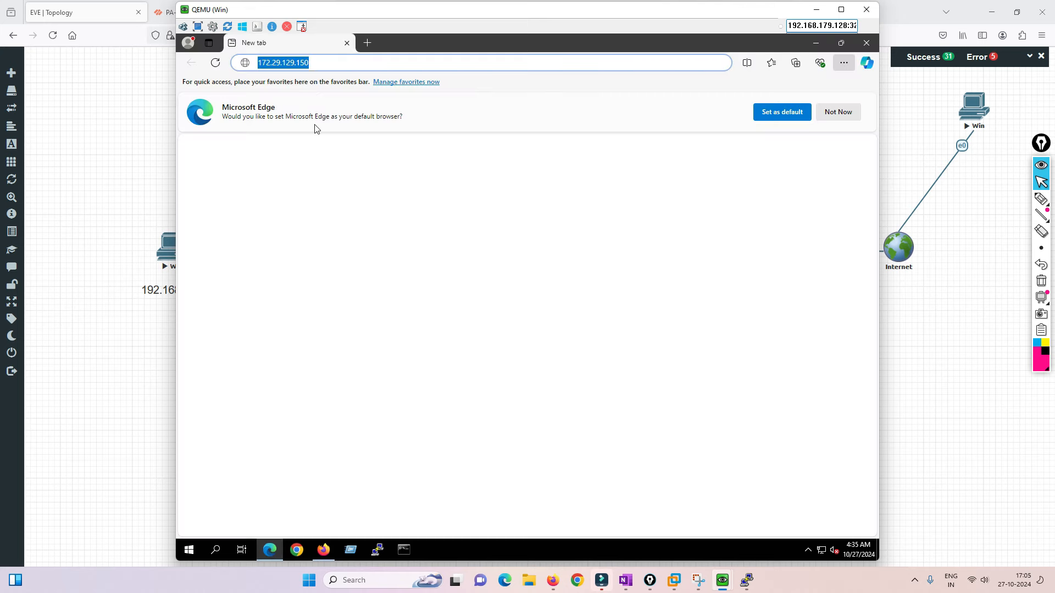
click(321, 65)
key(Return)
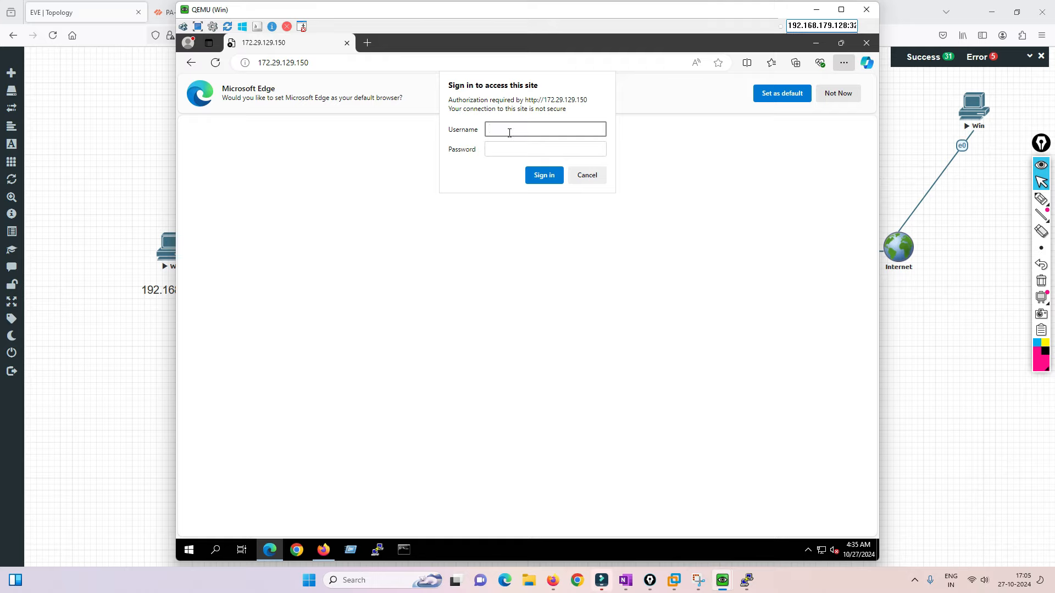
click(509, 132)
text(cisco)
key(Tab)
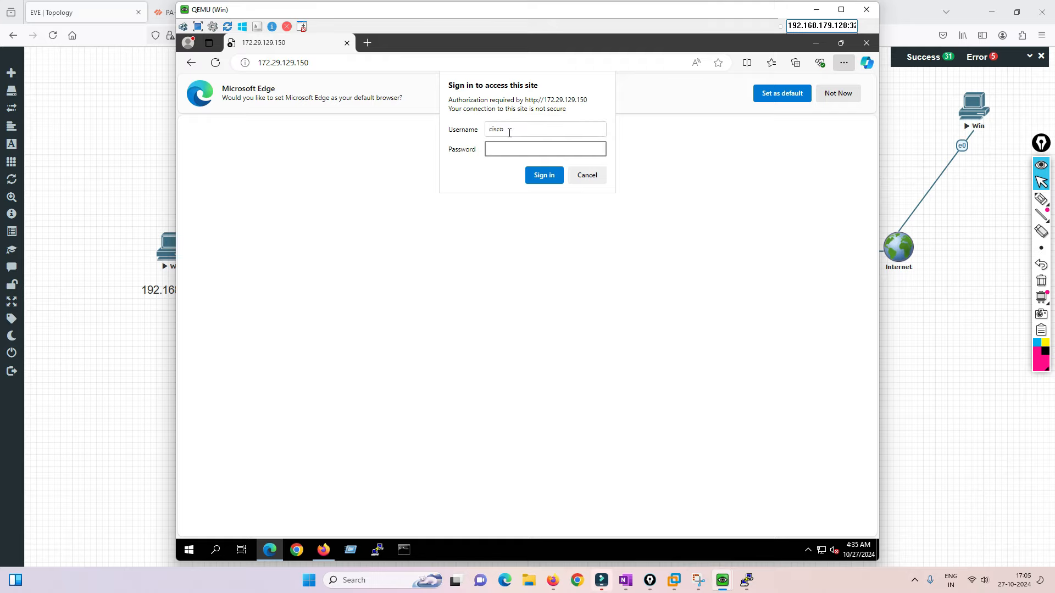
key(Return)
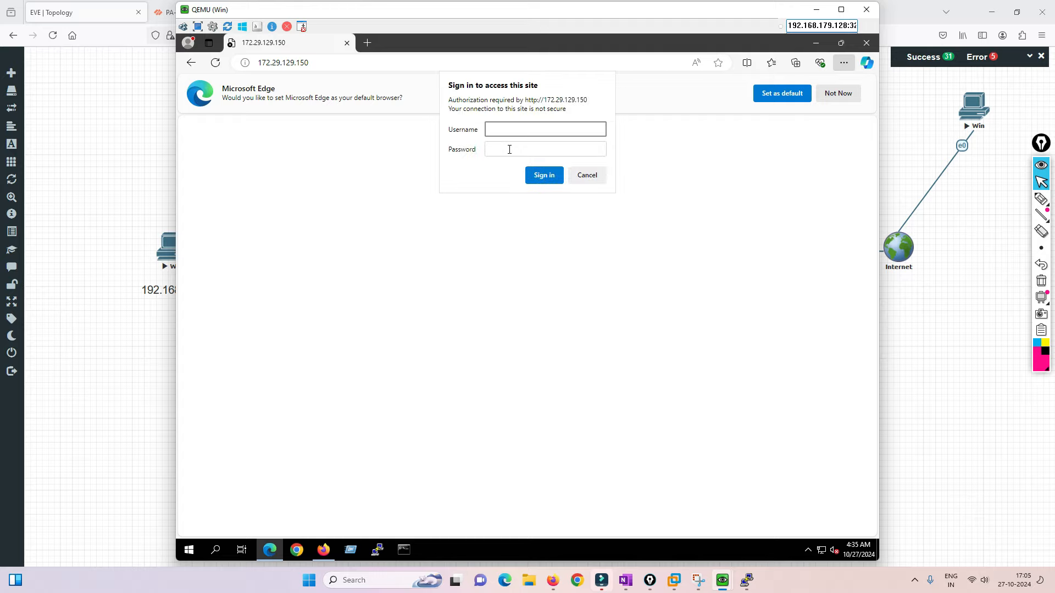
Re-enter the credentials to sign in, decline saving the password, and close Edge.
text(cisco)
key(Tab)
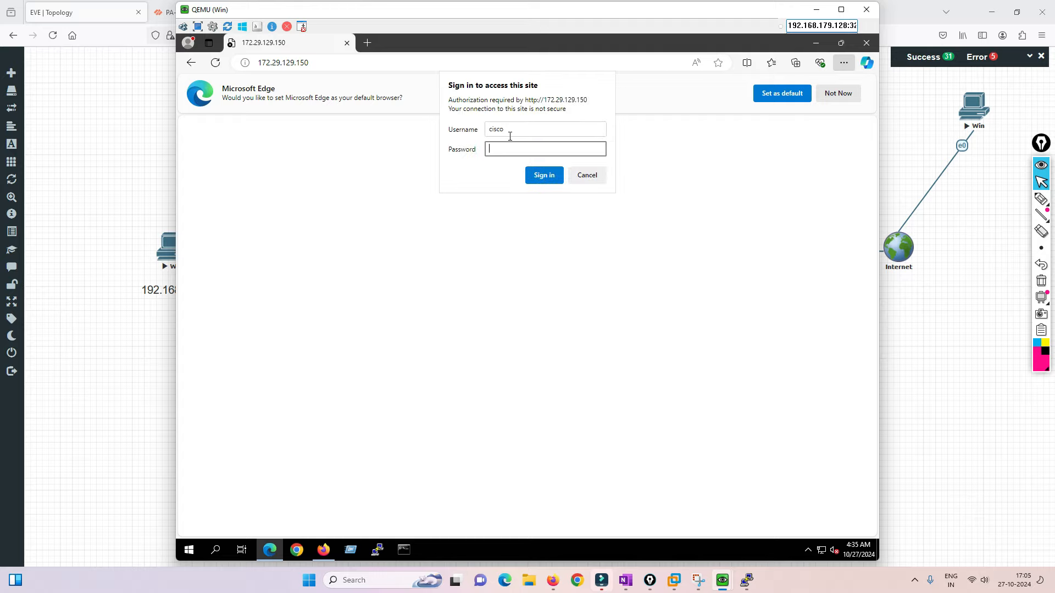
text(cisco)
key(Return)
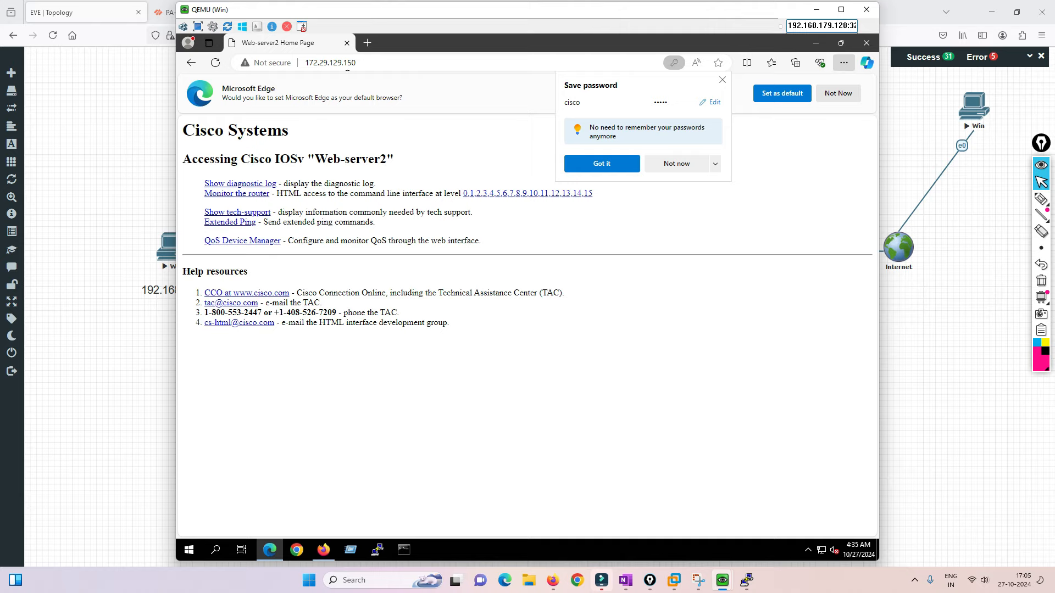
click(367, 44)
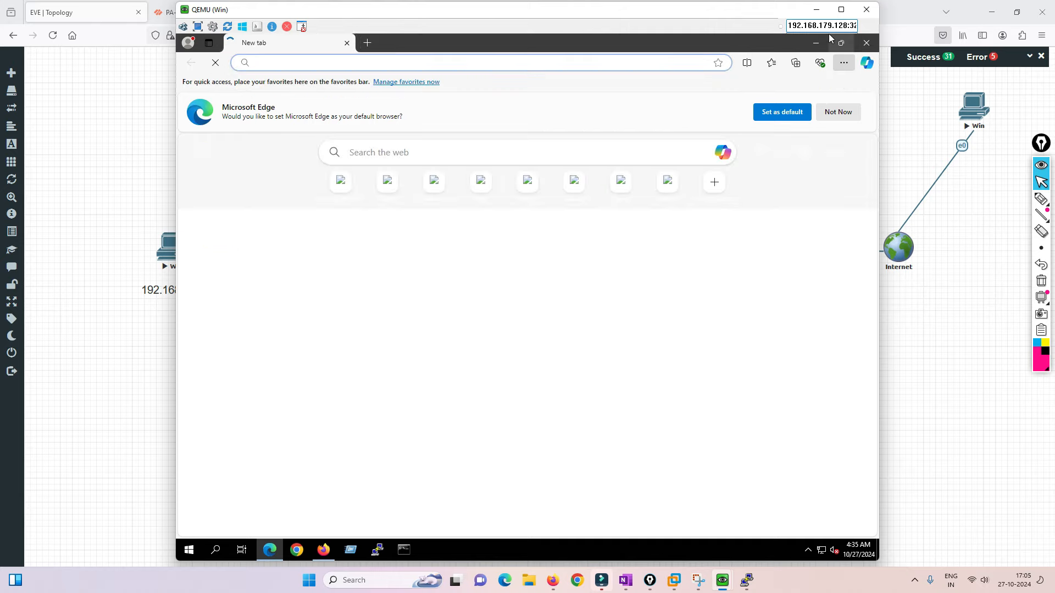
click(865, 45)
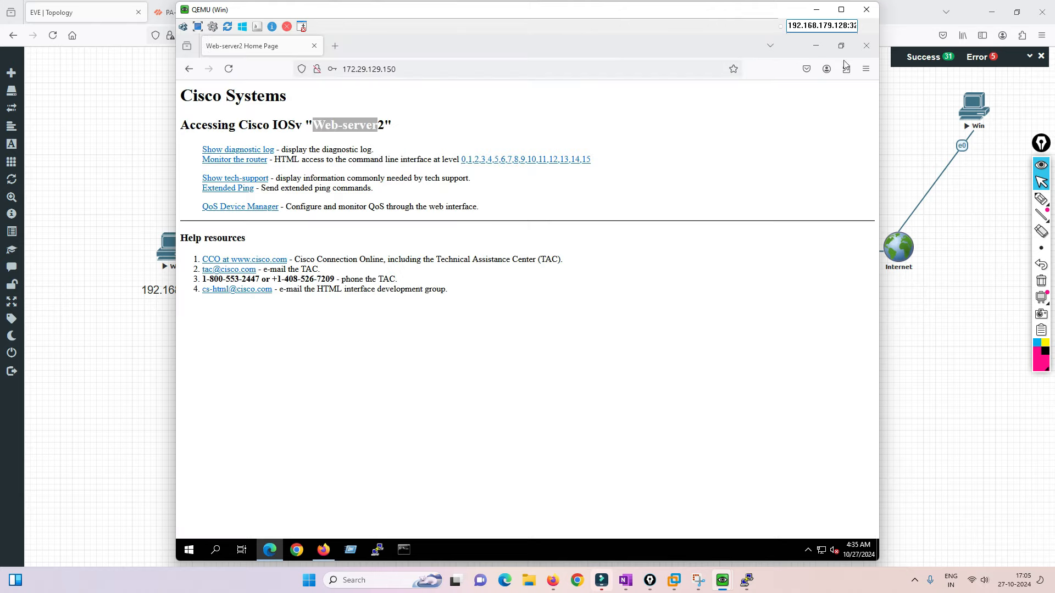
Launch Chrome on the client and dismiss the ad-privacy notice.
click(294, 554)
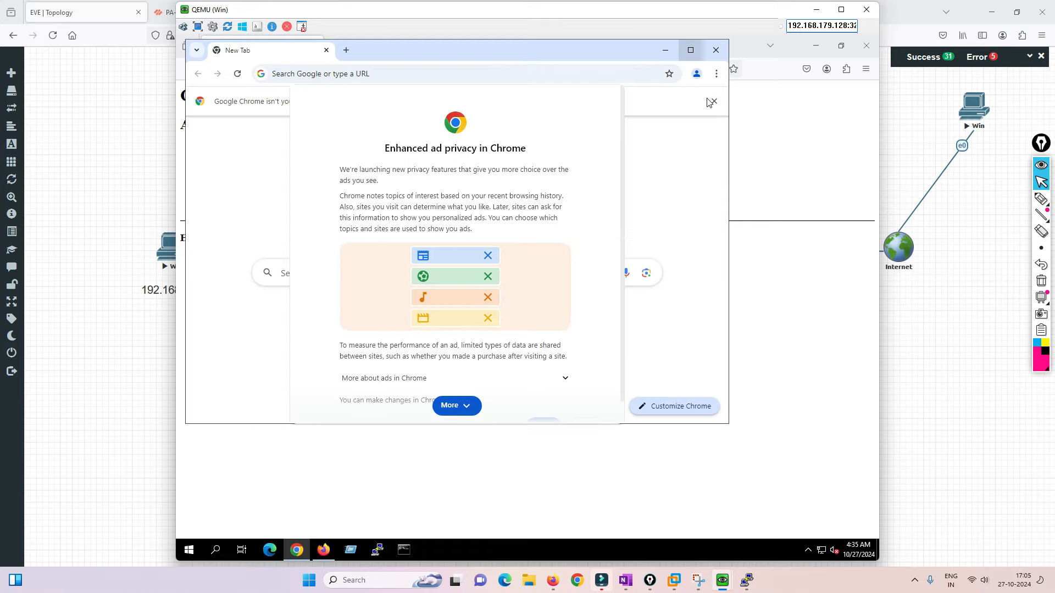
click(454, 405)
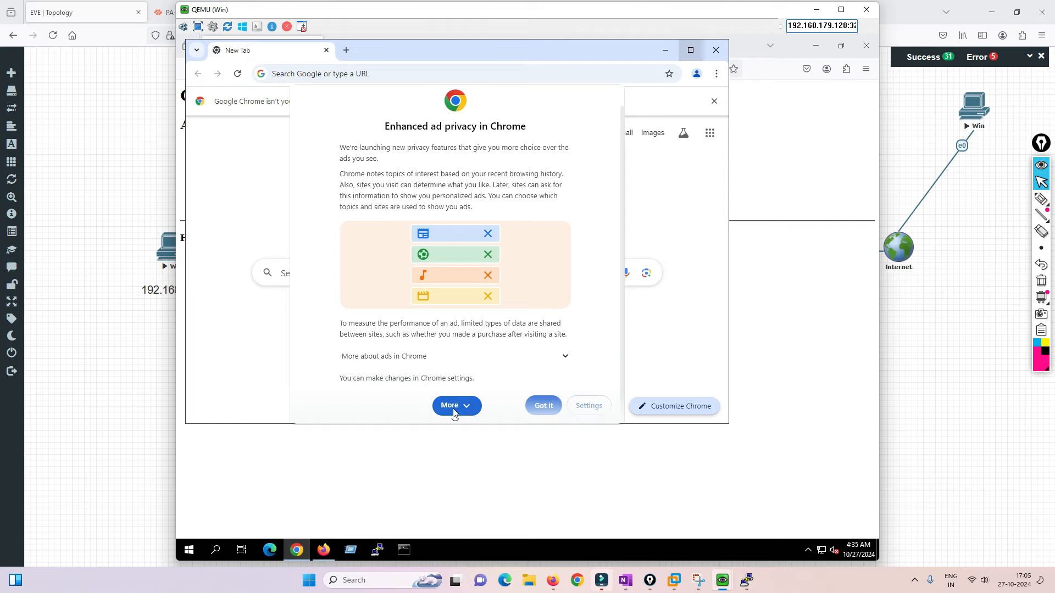
click(546, 406)
Paste 172.29.129.150 into the omnibox and sign in with the credentials to open Web-server2's page.
click(328, 73)
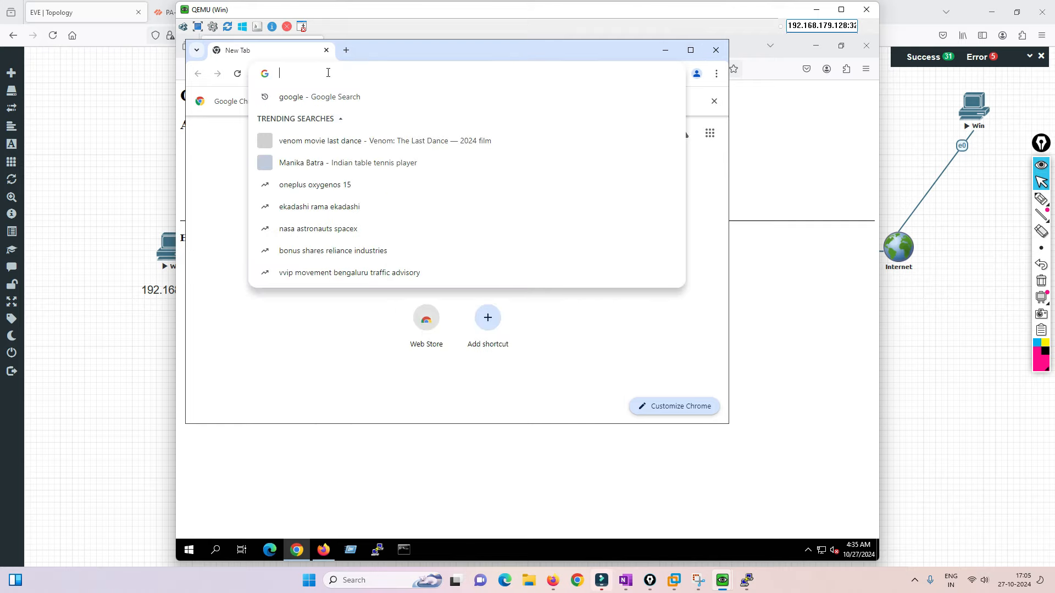
text(http://172.29.129.150/)
key(Return)
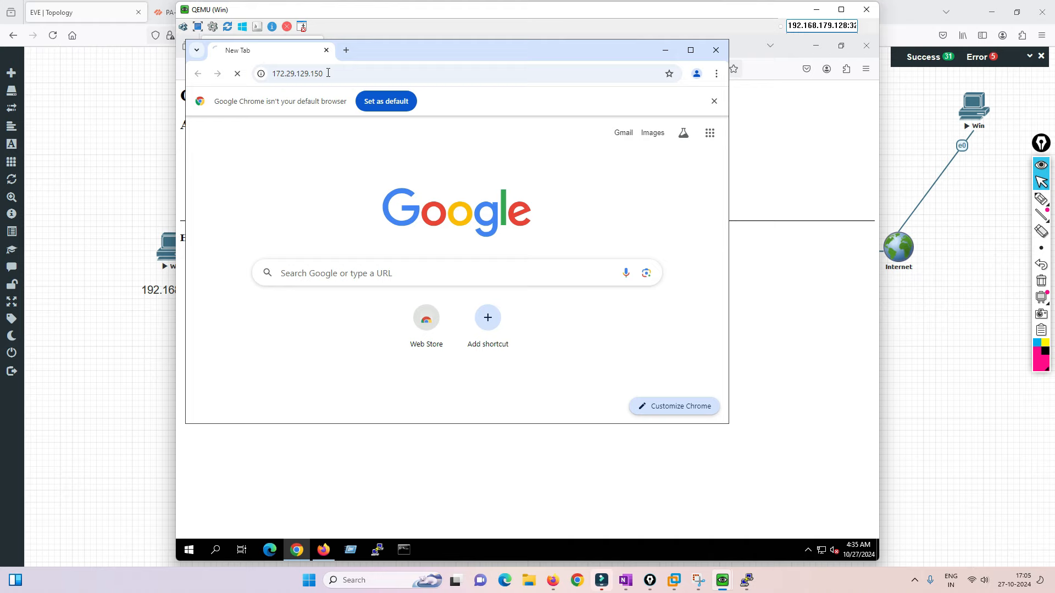
text(cisco)
key(Tab)
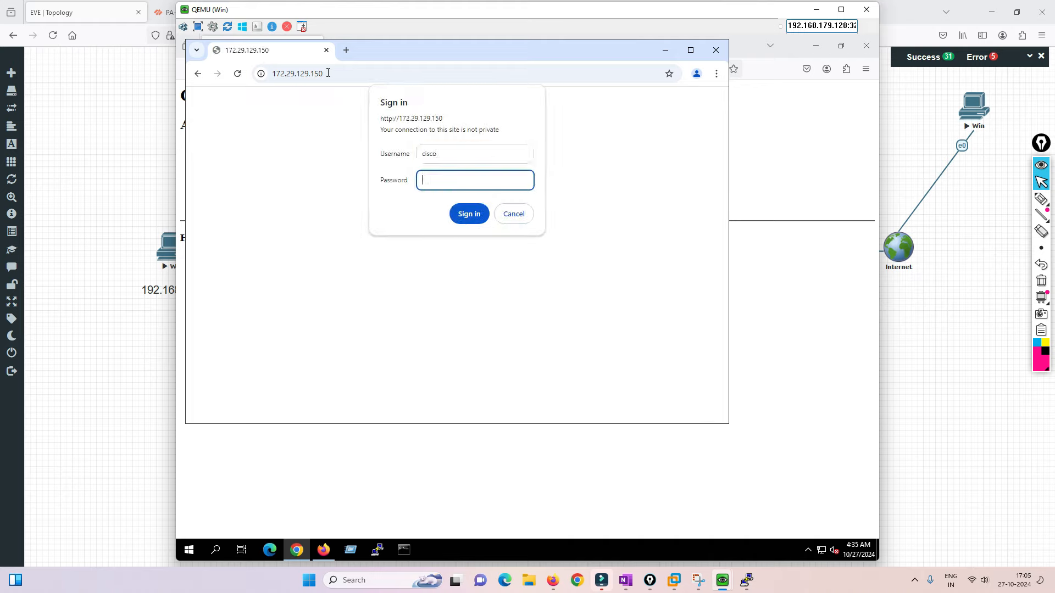
text(cisco)
key(Return)
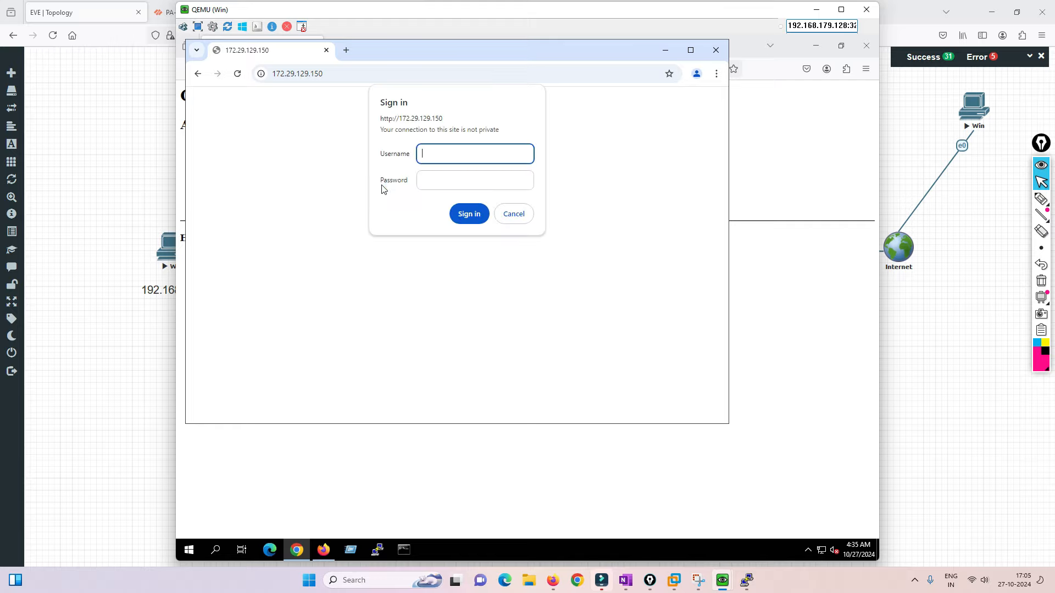
text(cisco)
key(Tab)
text(cisc)
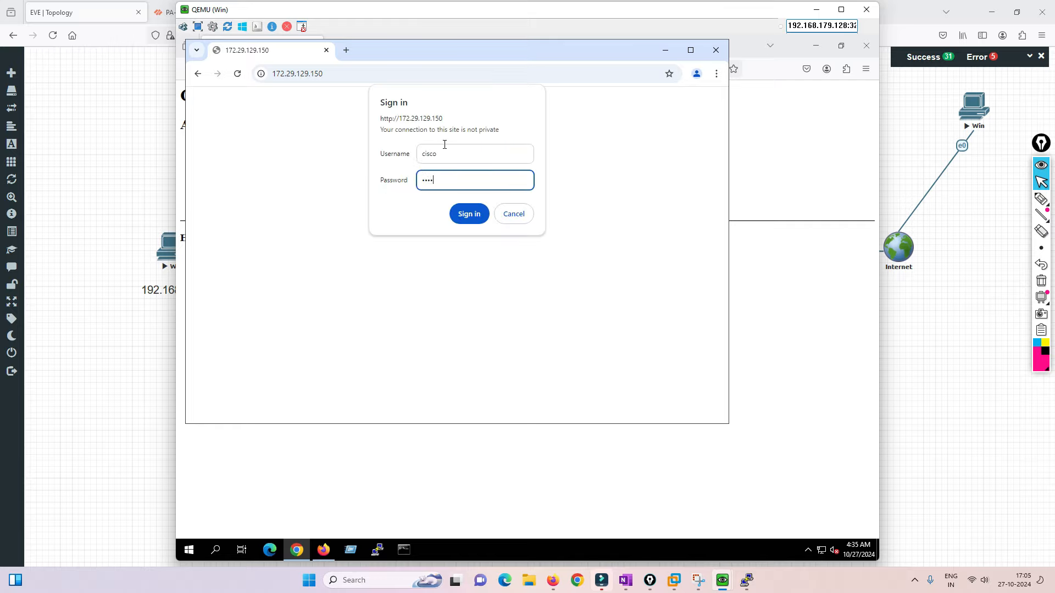
text(o)
key(Return)
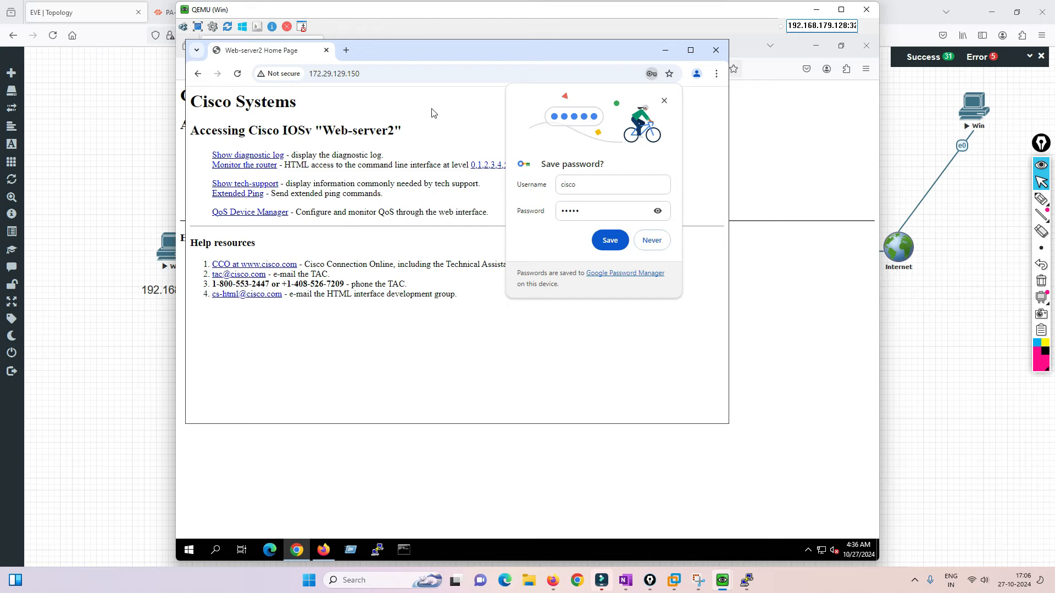
Reload 172.29.129.150, start the sign-in again, then close and relaunch Chrome.
click(372, 73)
key(ctrl+c)
key(Return)
text(c)
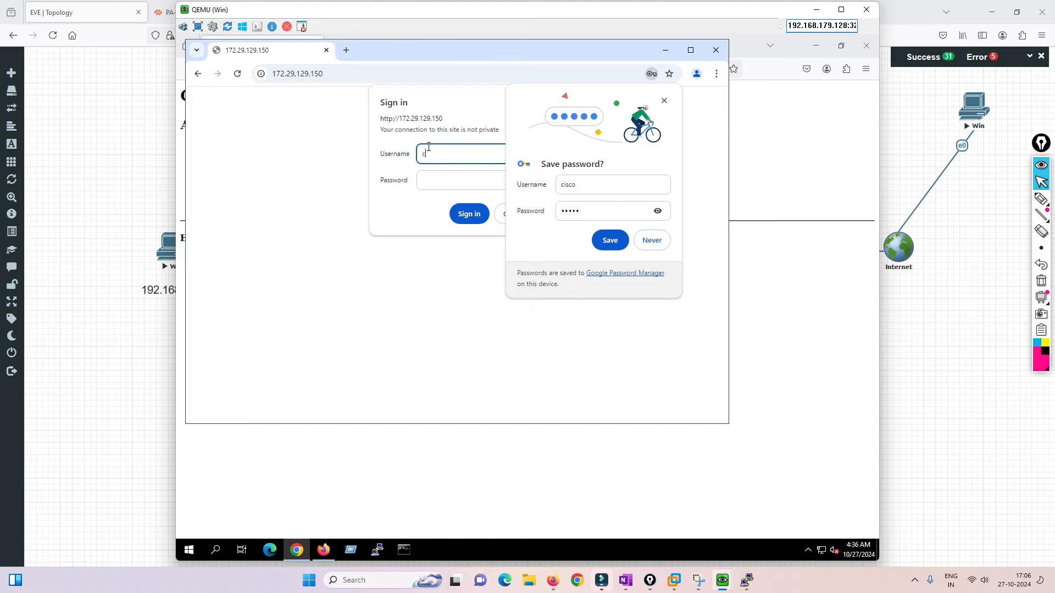
text(isco)
key(Tab)
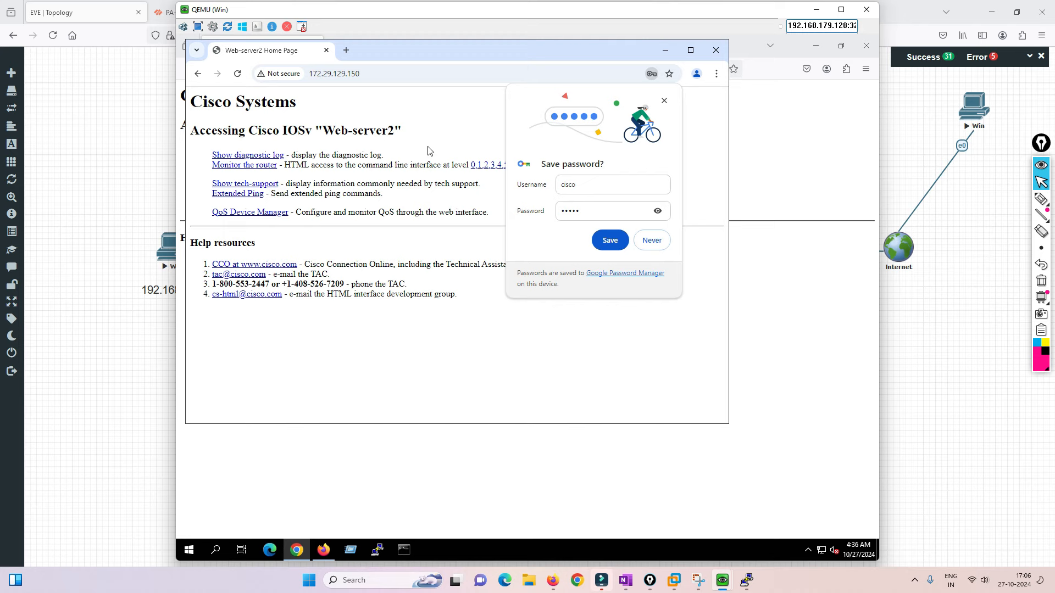
click(715, 50)
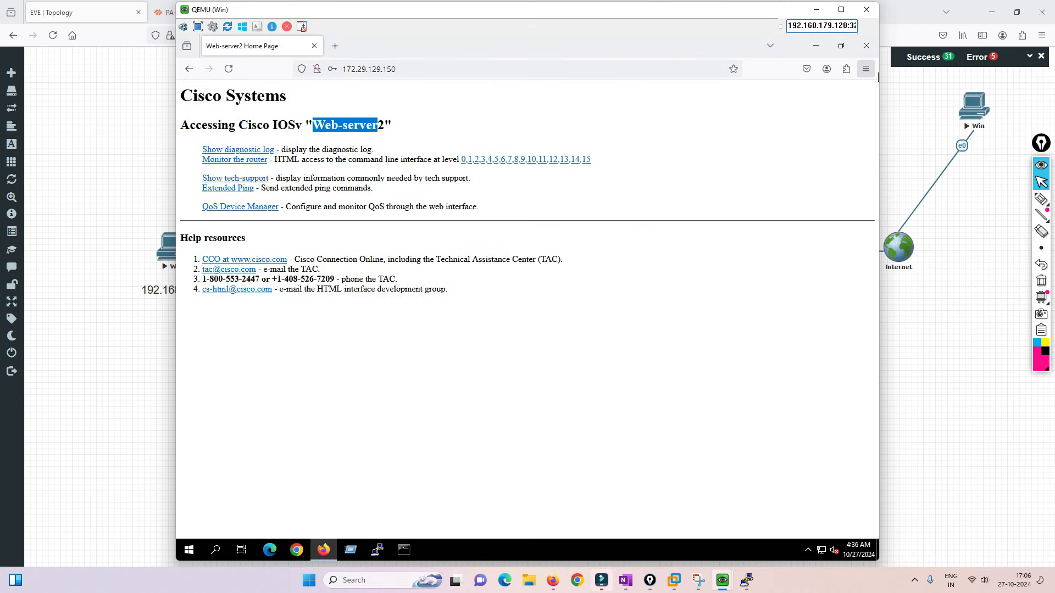
click(297, 550)
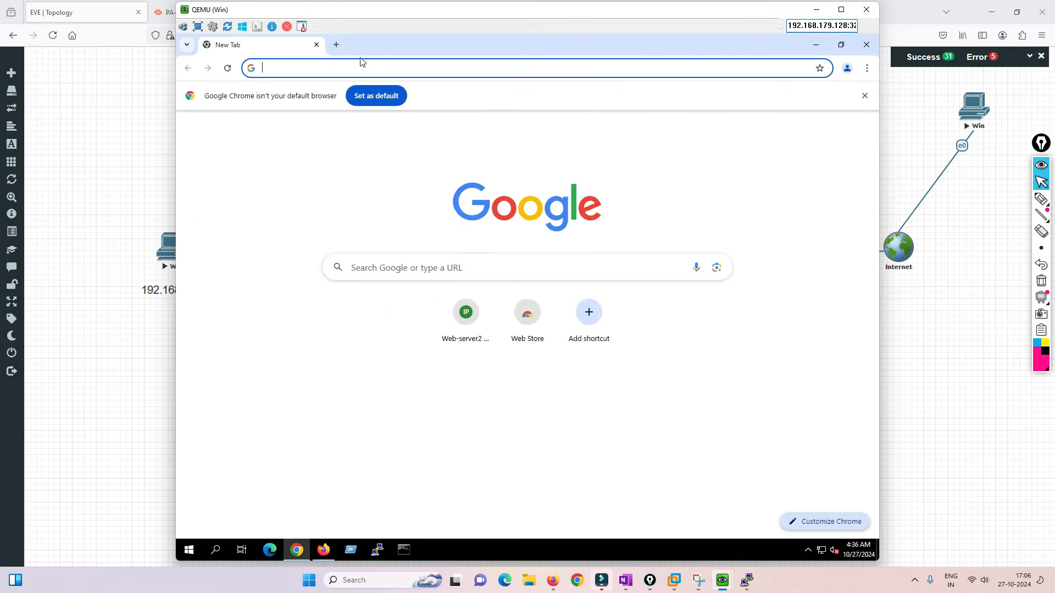
Paste 172.29.129.150 into Chrome's address bar and submit the sign-in credentials.
click(322, 64)
key(ctrl+v)
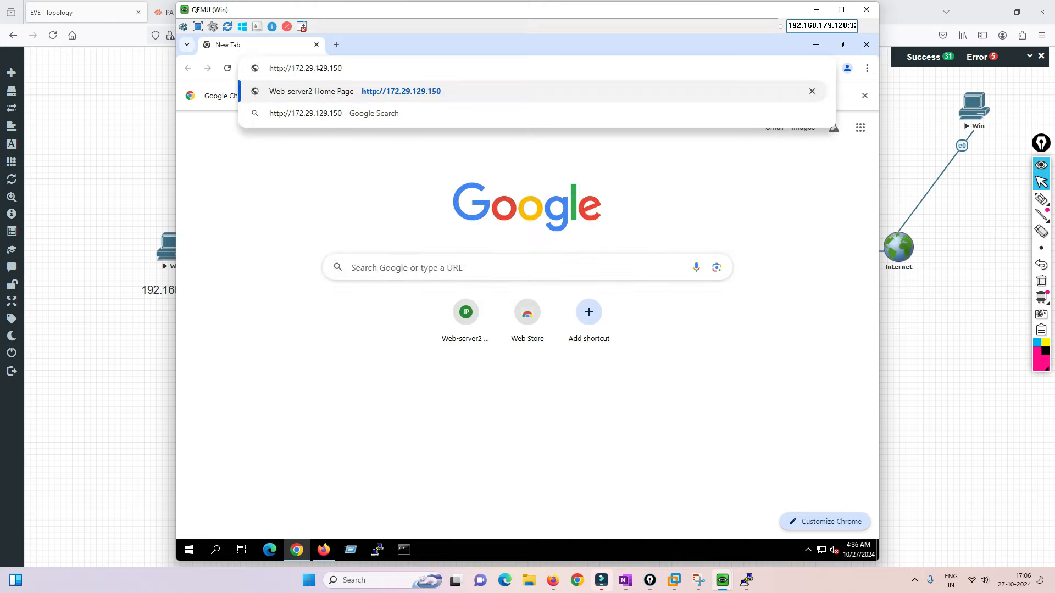
key(Return)
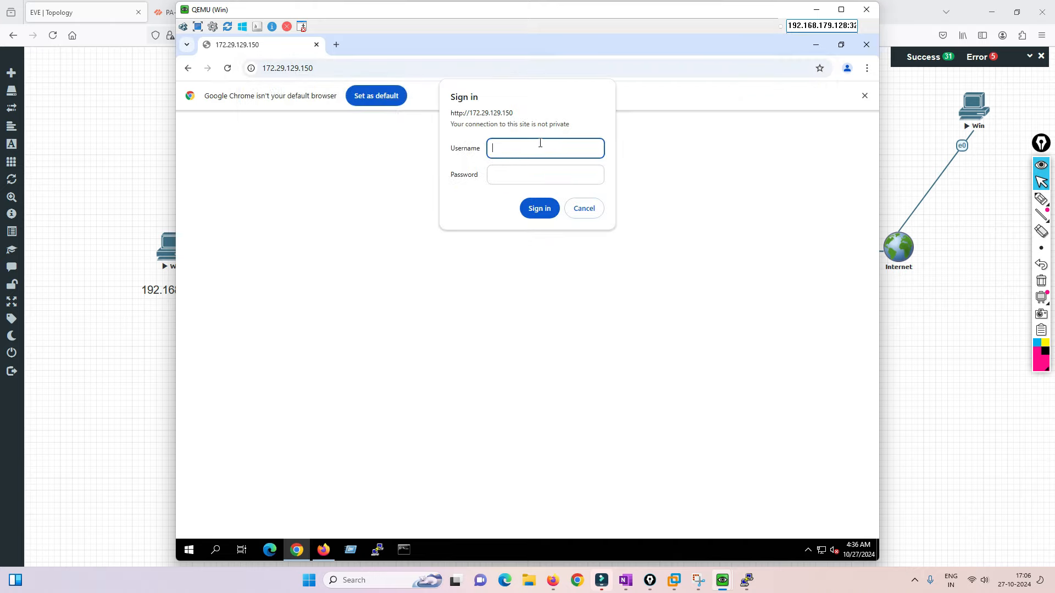
text(cisco)
key(Tab)
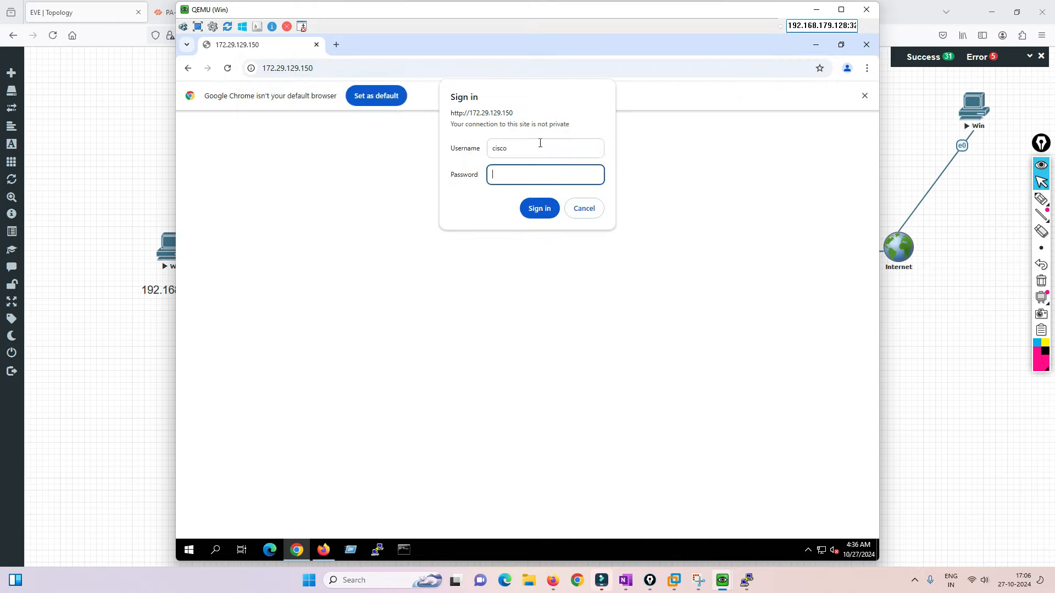
text(cisco)
key(Return)
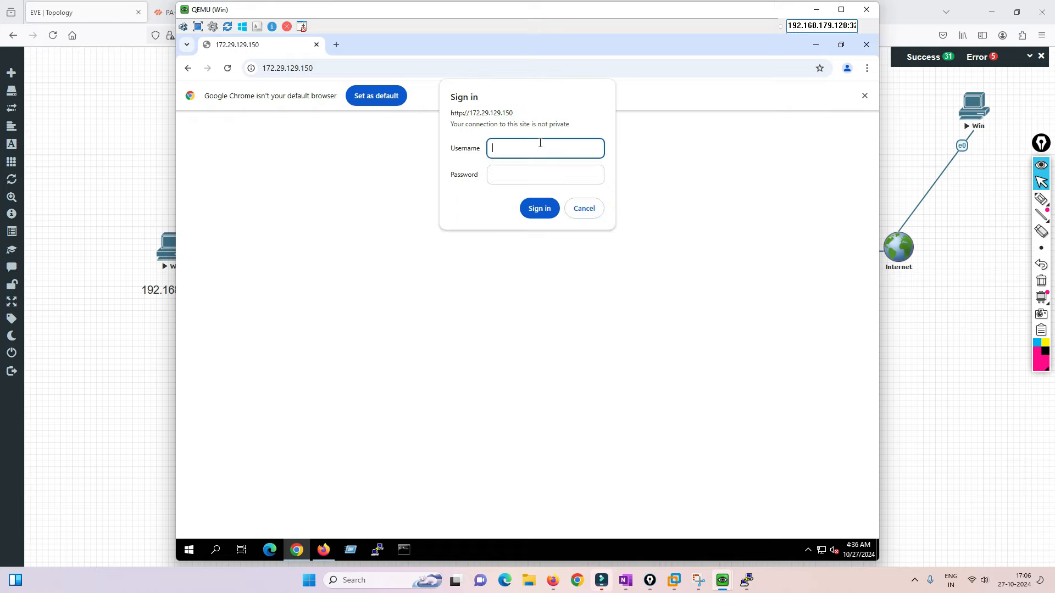
Resubmit the credentials until the Web-server2 home page loads, then highlight 'Web-server2' in its heading.
text(cisco)
key(Tab)
text(cisco)
key(Return)
text(cisco)
key(Tab)
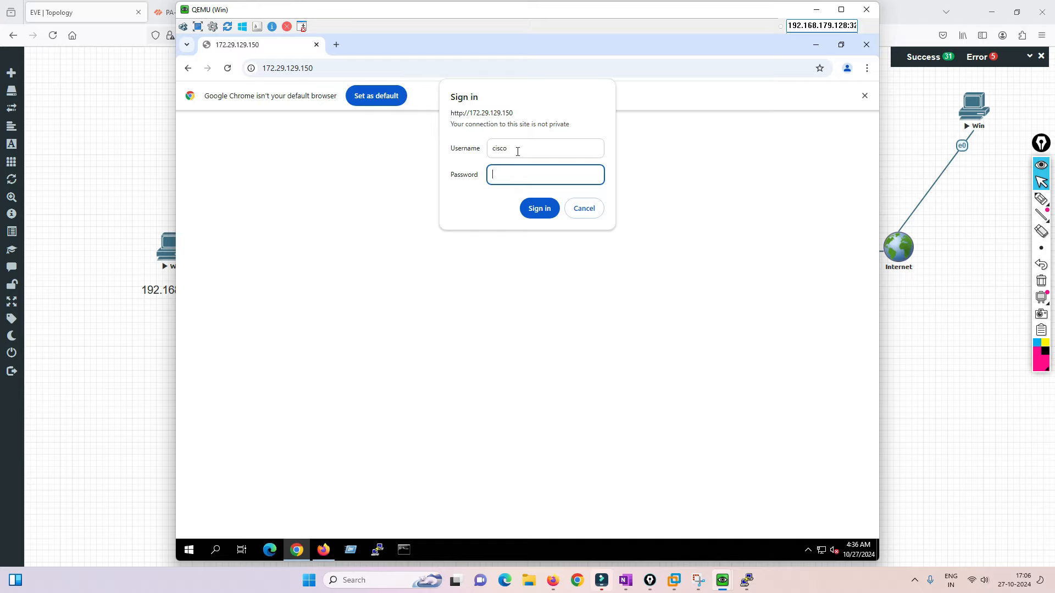
text(cisco)
key(Return)
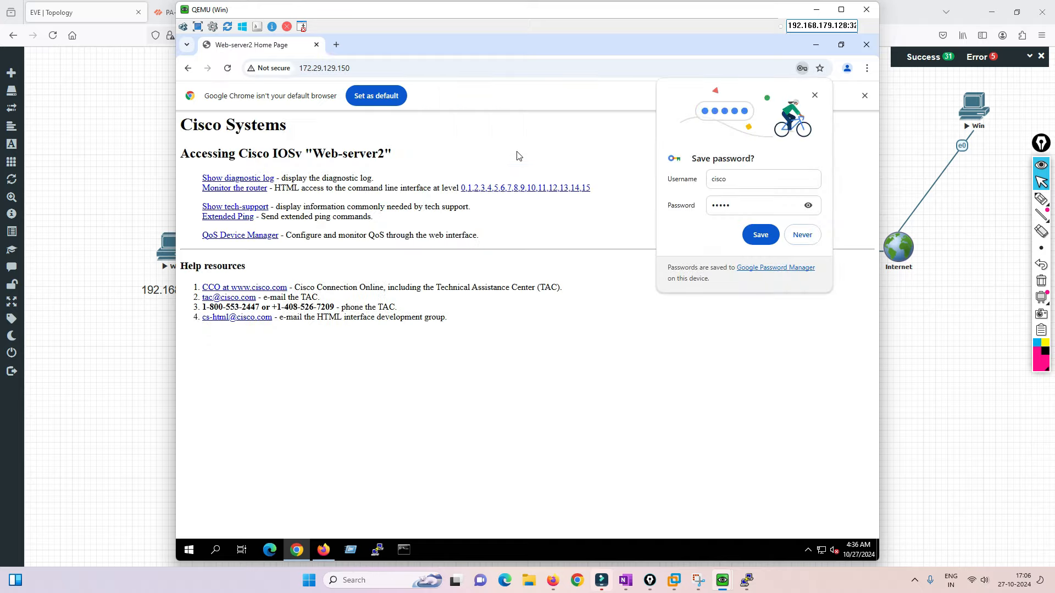
drag(313, 154, 435, 155)
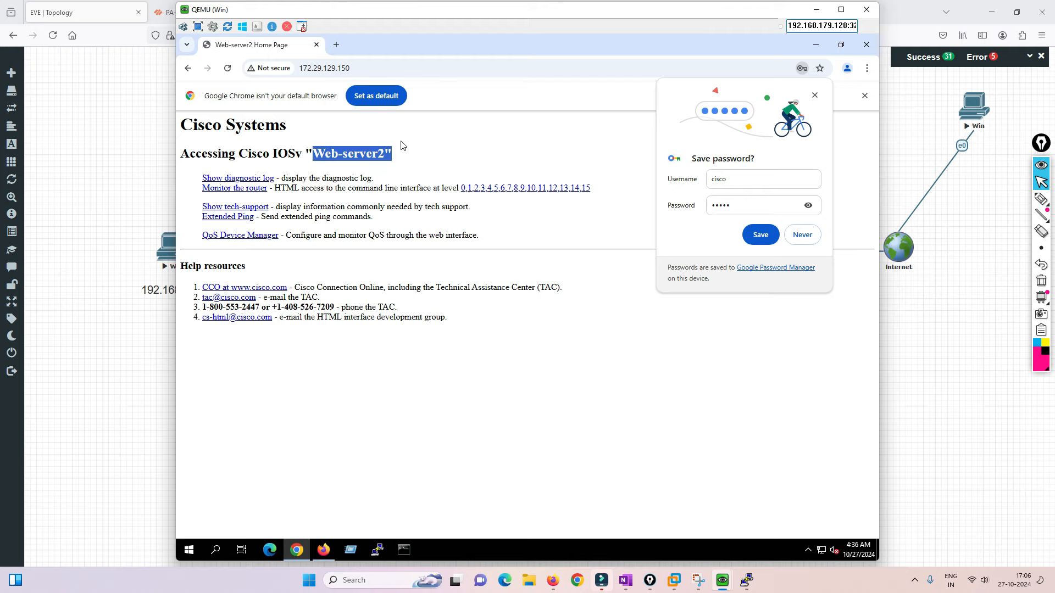
Rerun 'show session all' on PA-VM and highlight sessions 98 (192.168.20.100) and 97 (192.168.20.101).
click(747, 580)
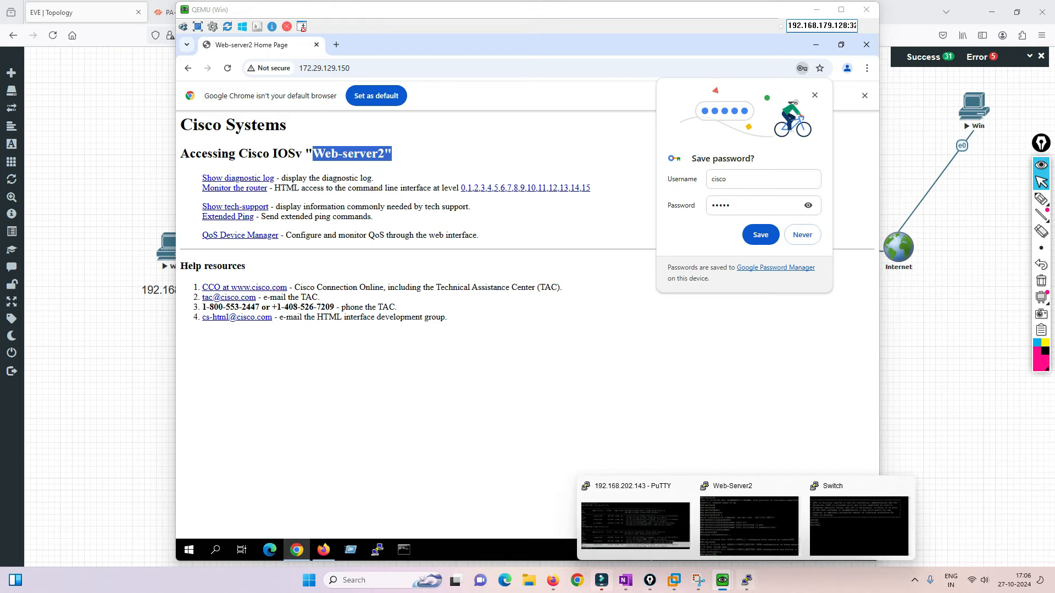
click(635, 524)
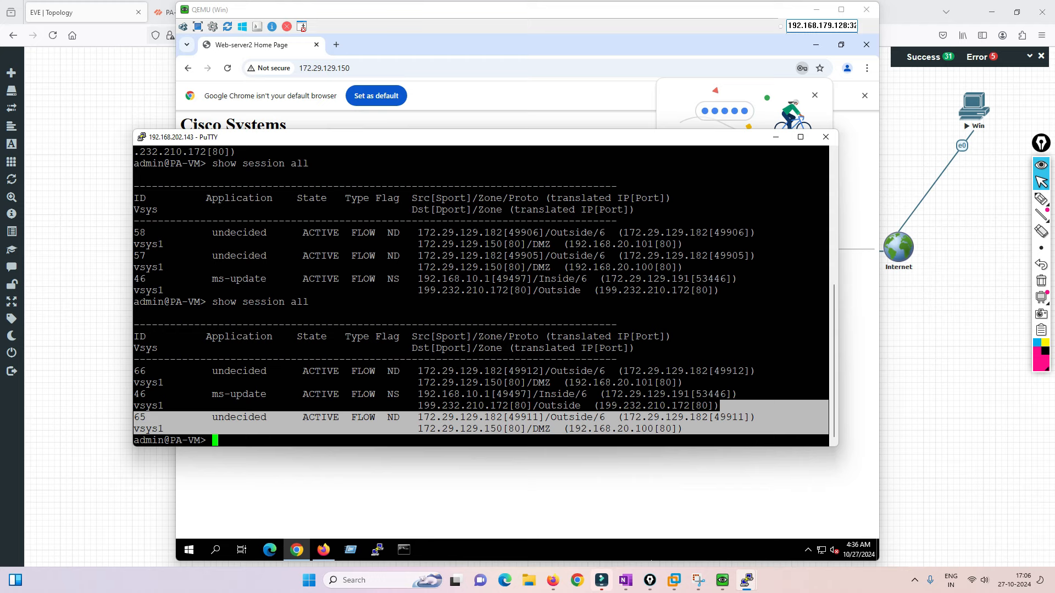
key(Up)
key(Return)
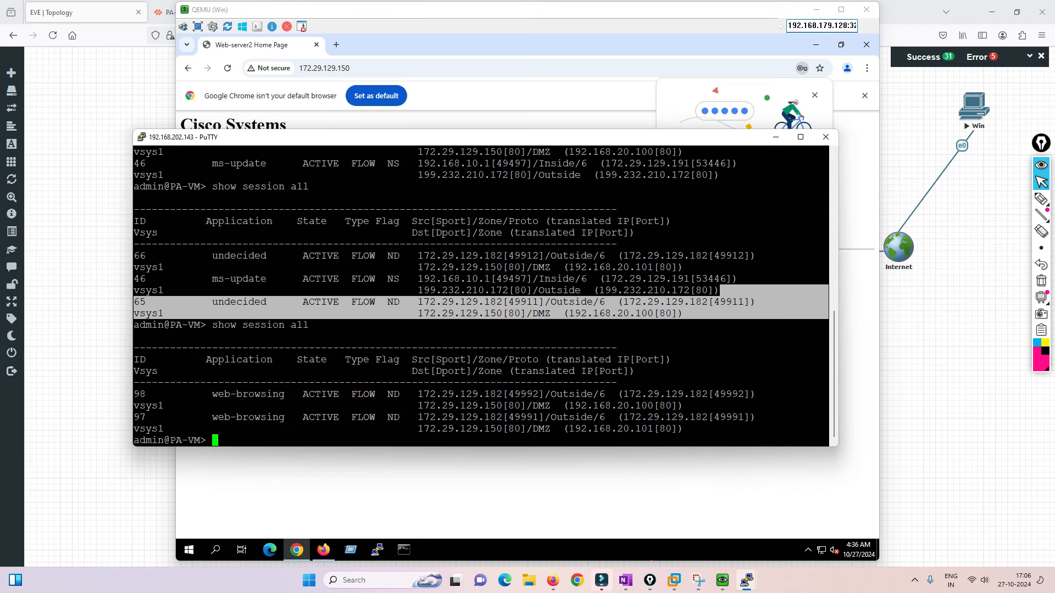
drag(683, 406, 616, 382)
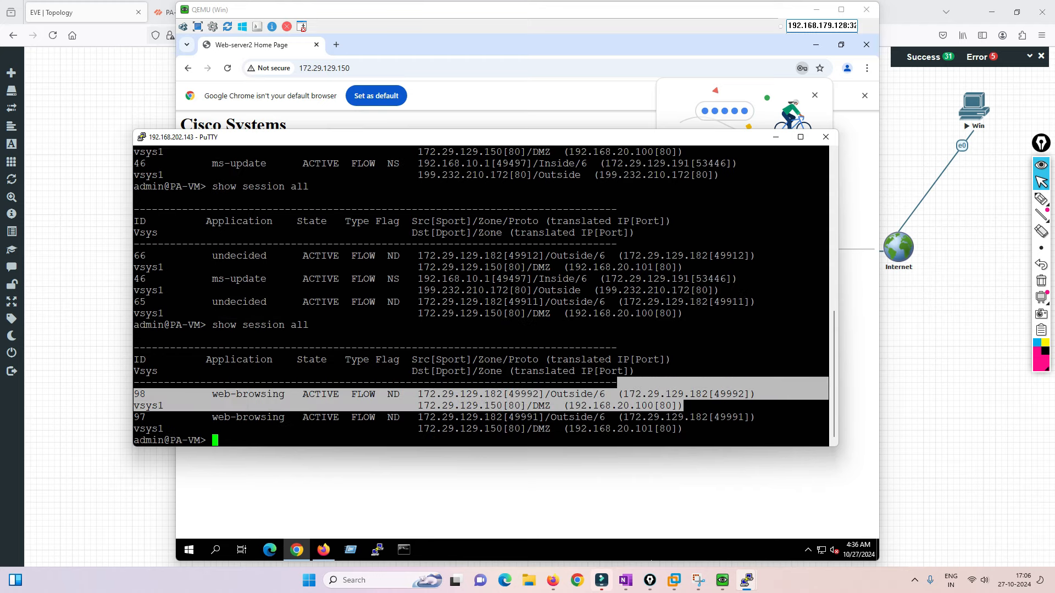
drag(694, 429, 135, 417)
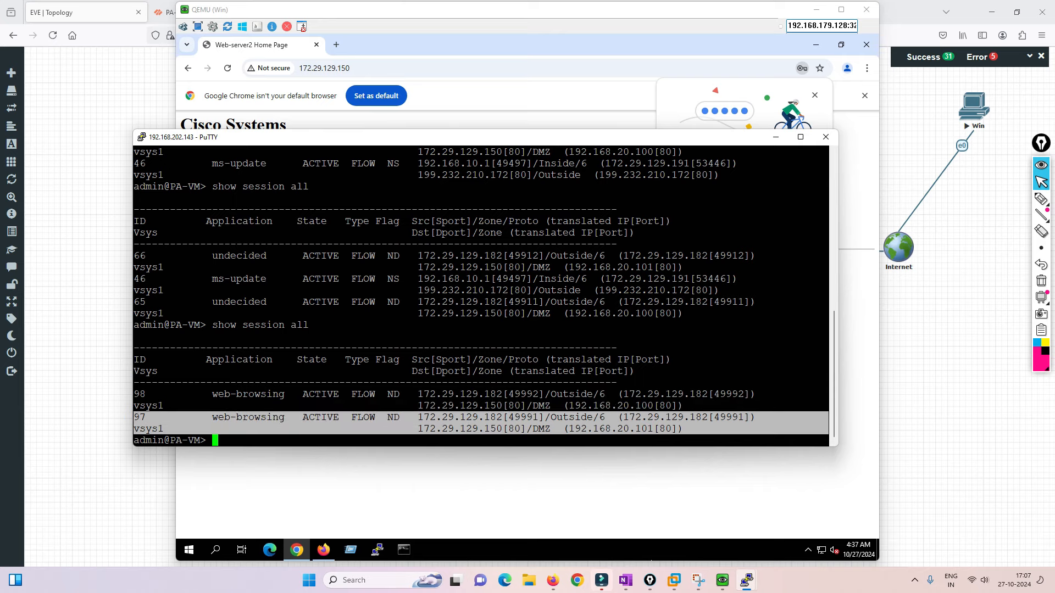
click(578, 45)
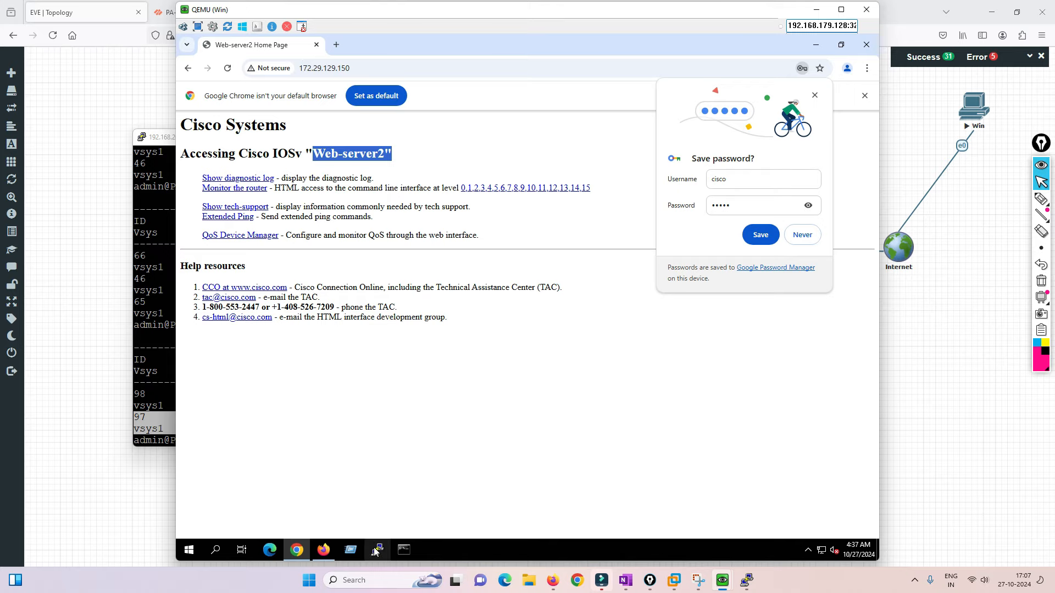
Open Edge, load 172.29.129.150, and submit the sign-in credentials.
click(275, 550)
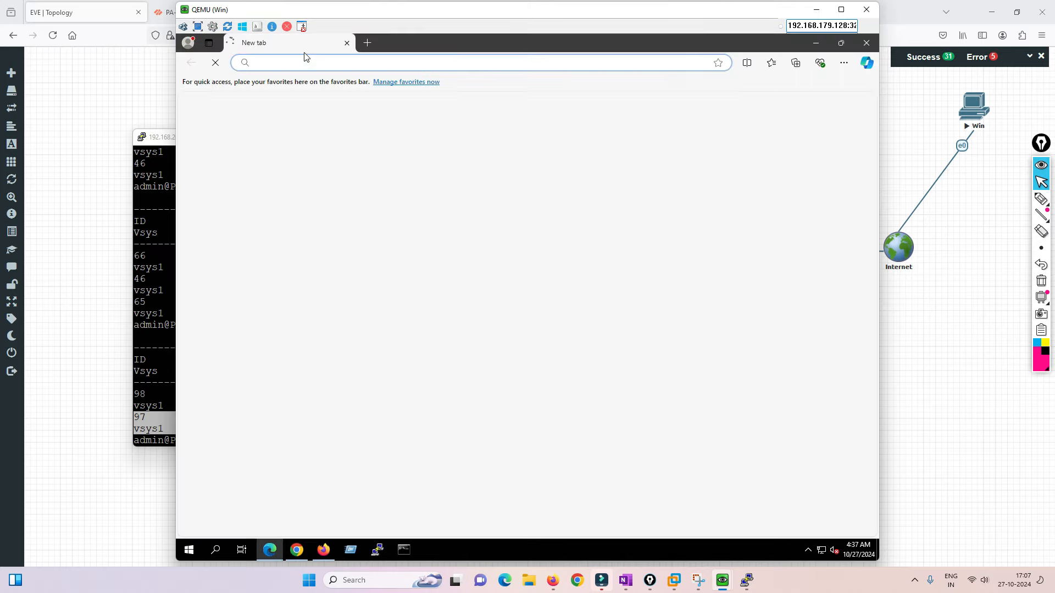
text(172.29.129.150)
key(Return)
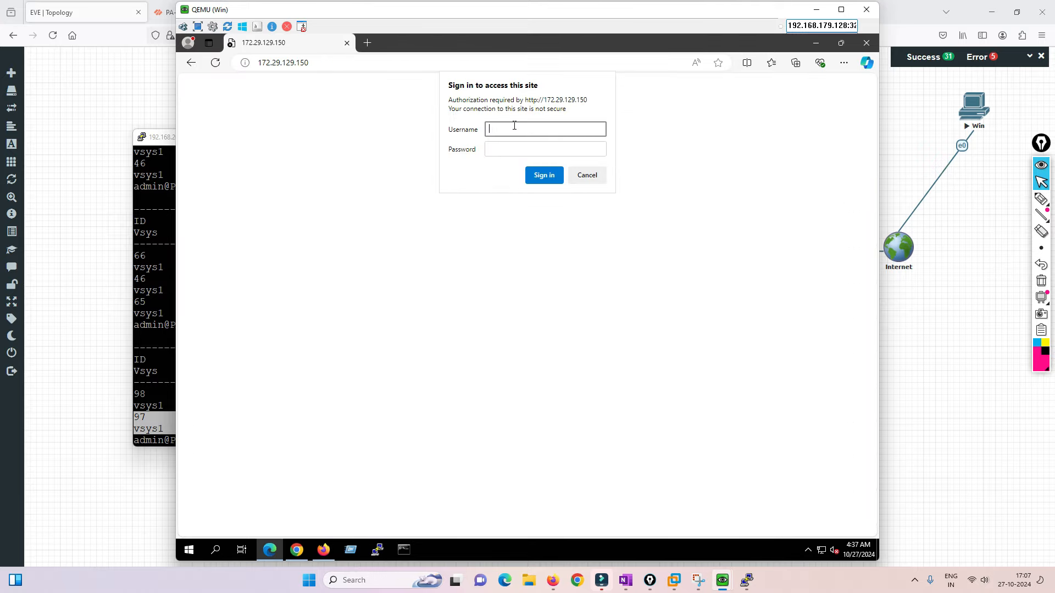
text(cisco)
key(Tab)
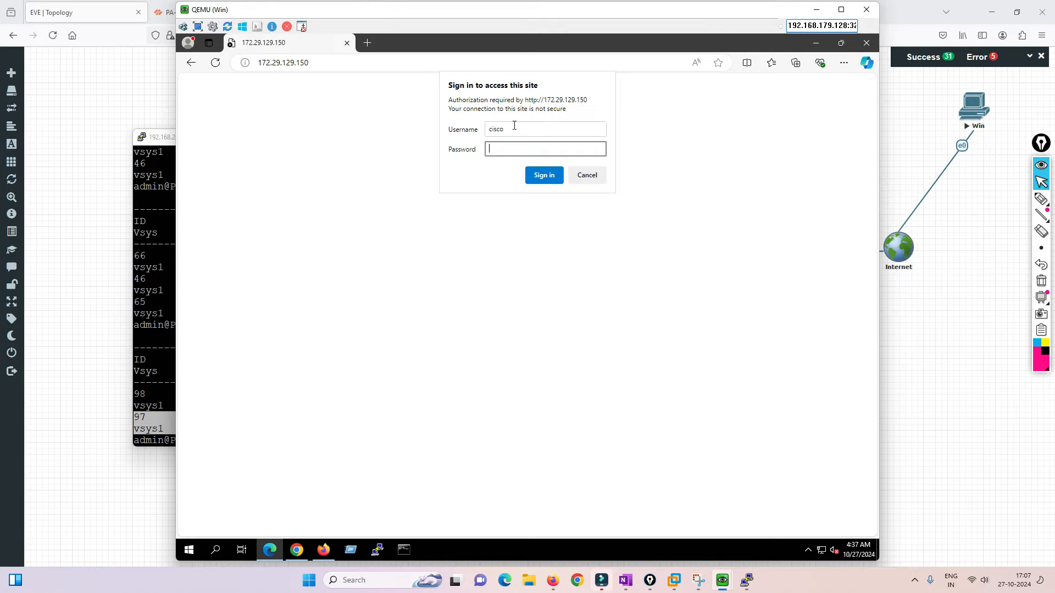
text(cisco)
key(Return)
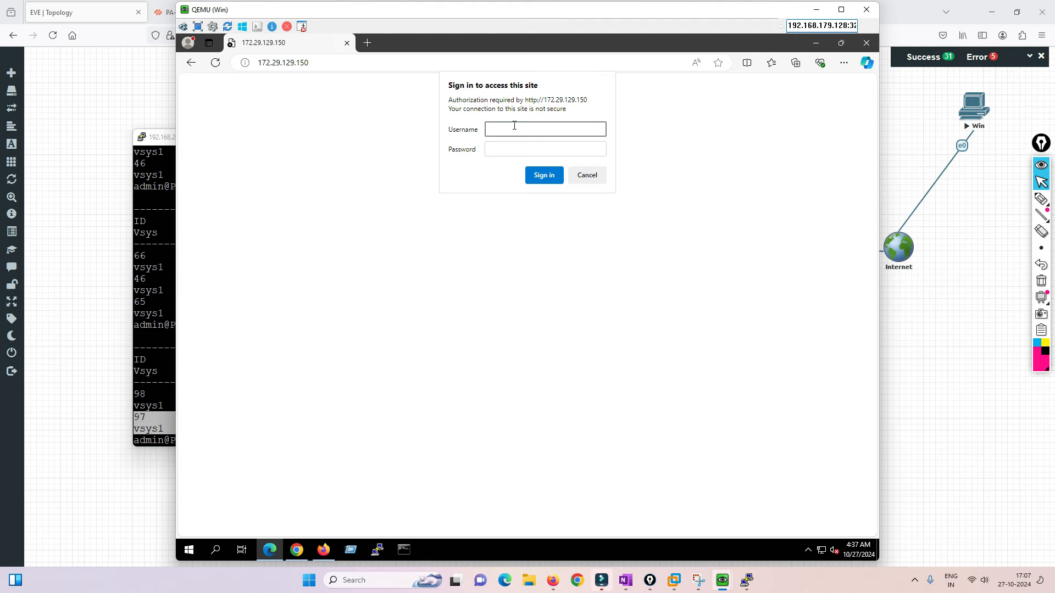
Resubmit the credentials to open Web-server2's page, close Edge, and return to the EVE topology.
text(cisco)
key(Tab)
text(ci)
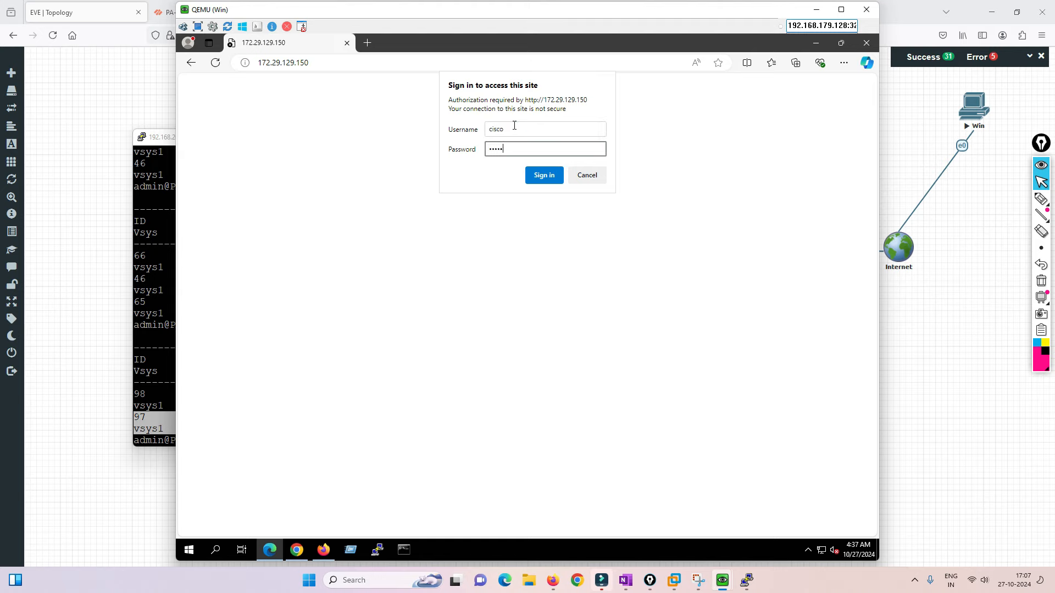
text(sco)
key(Return)
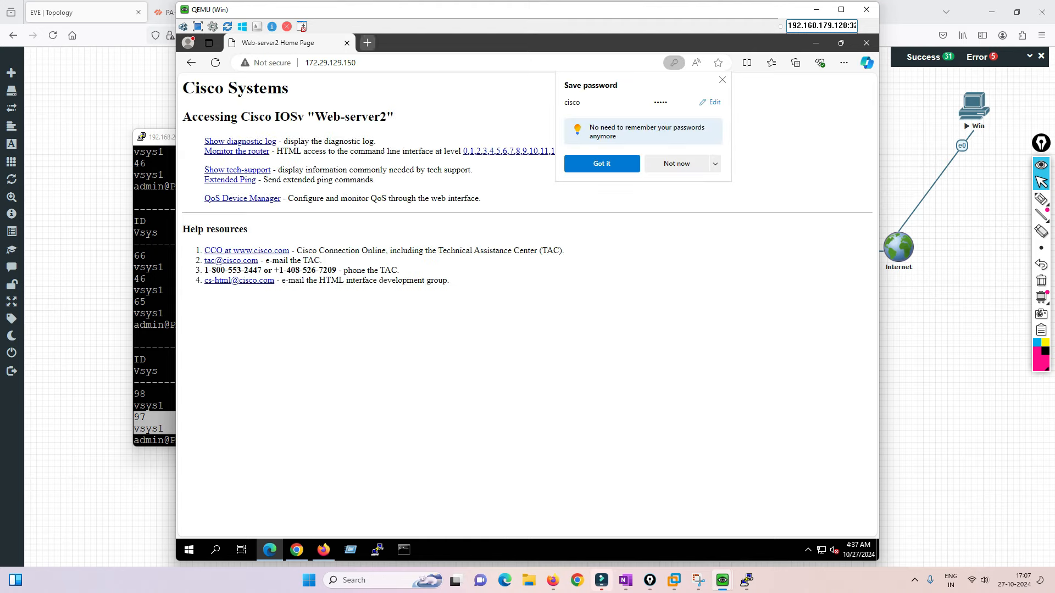
click(866, 43)
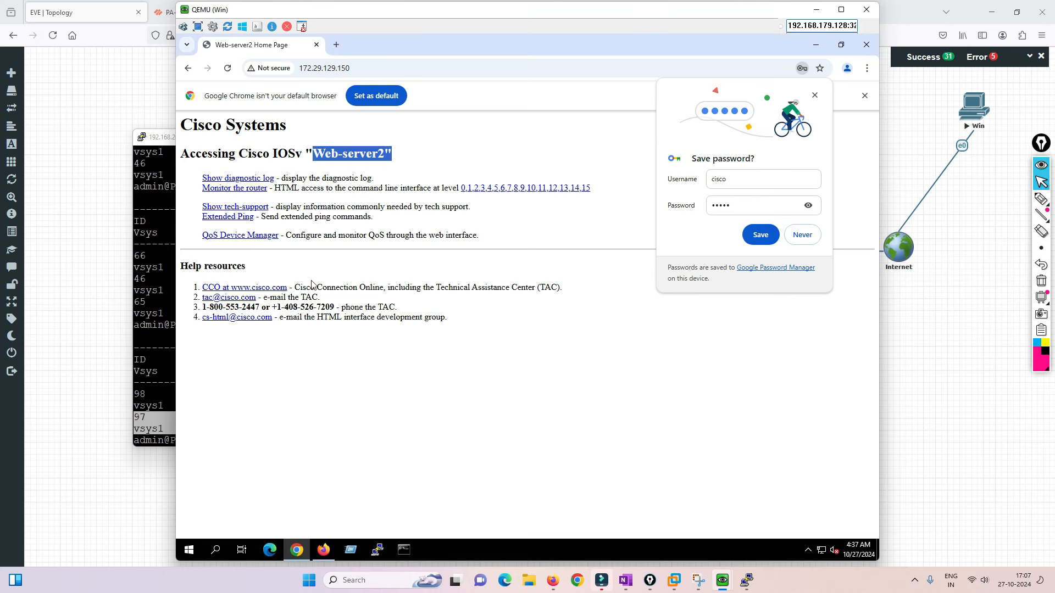
click(87, 294)
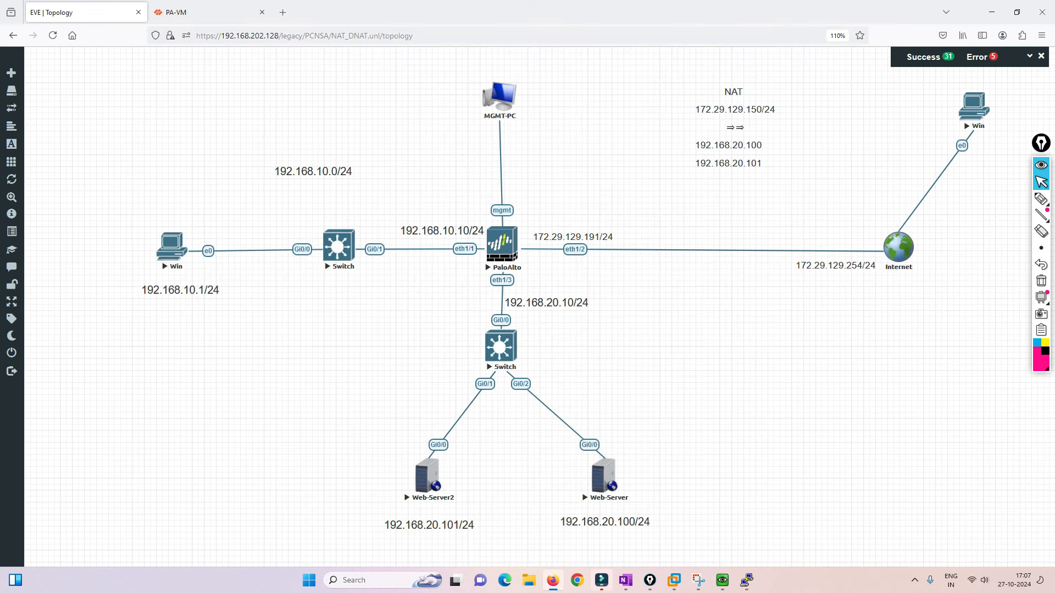
Open the Web-Server node's telnet console and enter privileged exec mode with en.
click(613, 473)
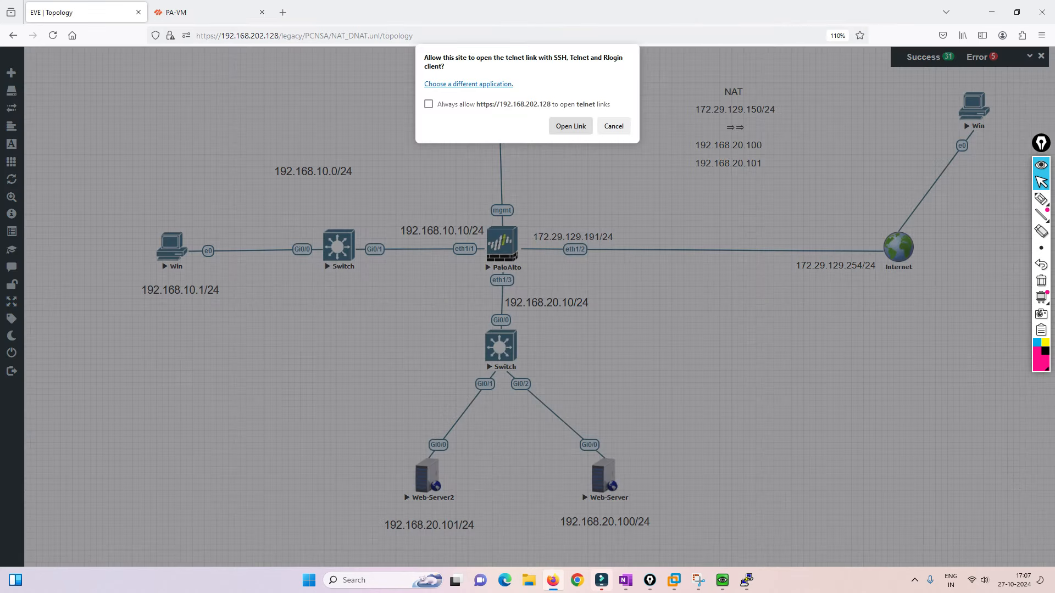
click(571, 126)
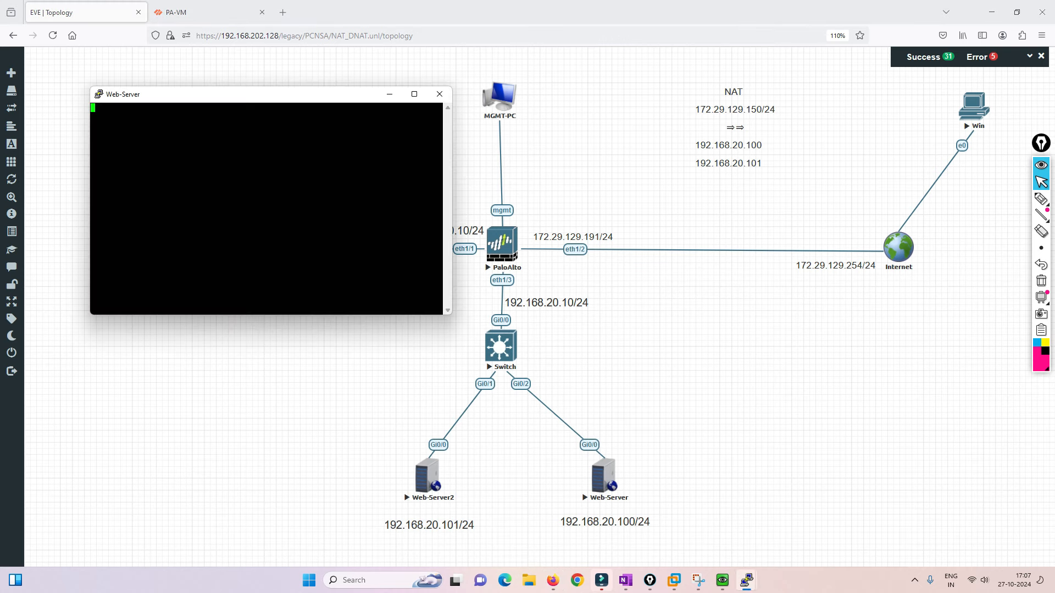
key(Return)
key(Return)
text(con)
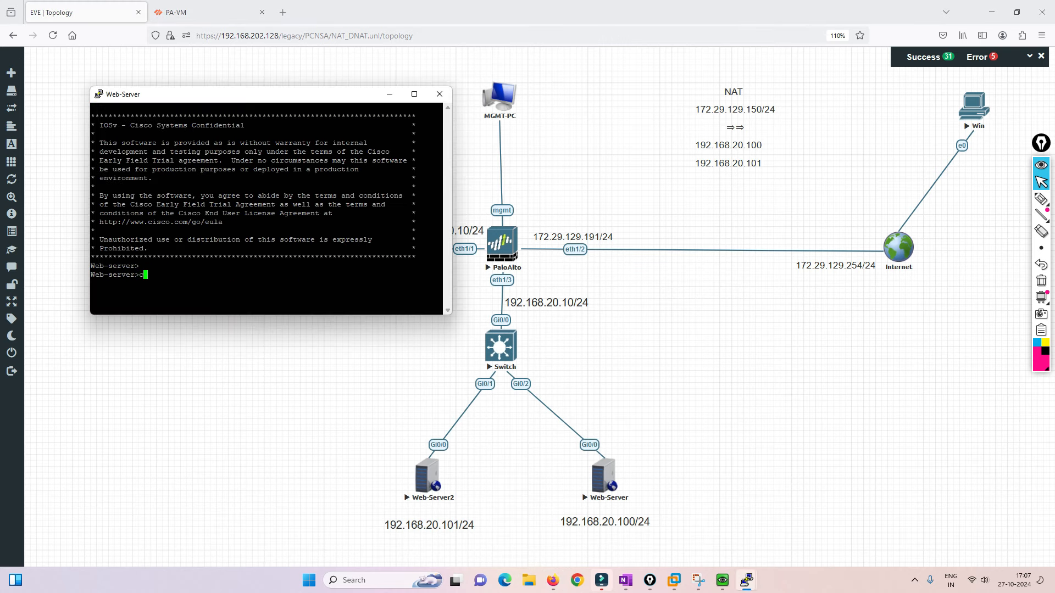
key(BackSpace)
key(BackSpace)
key(BackSpace)
text(e)
key(Return)
text(en)
key(Return)
key(Return)
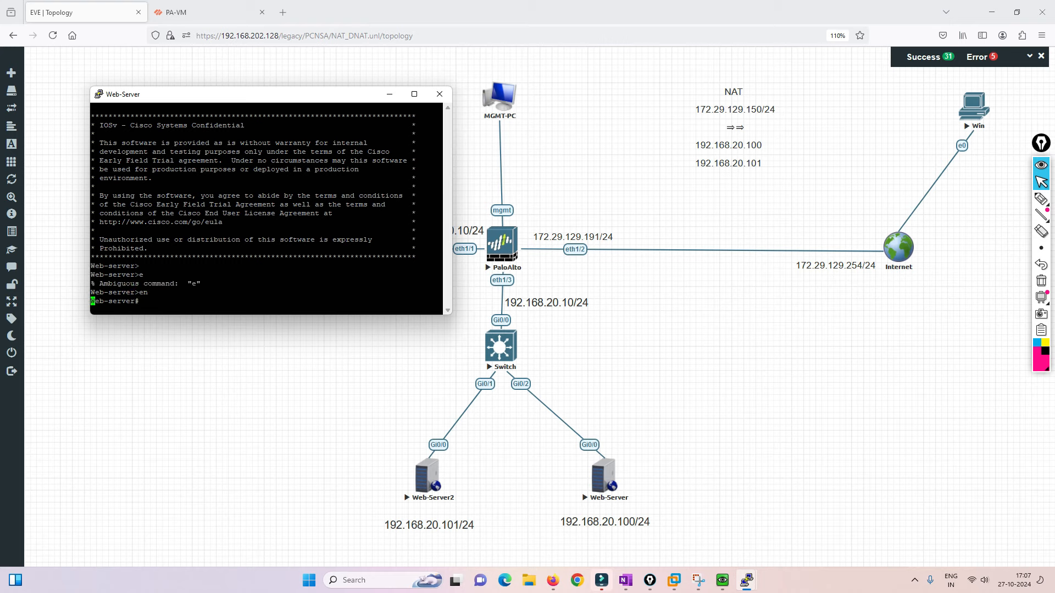
In conf t mode, create a local user with privilege 15 and a password.
text(conf t)
key(Return)
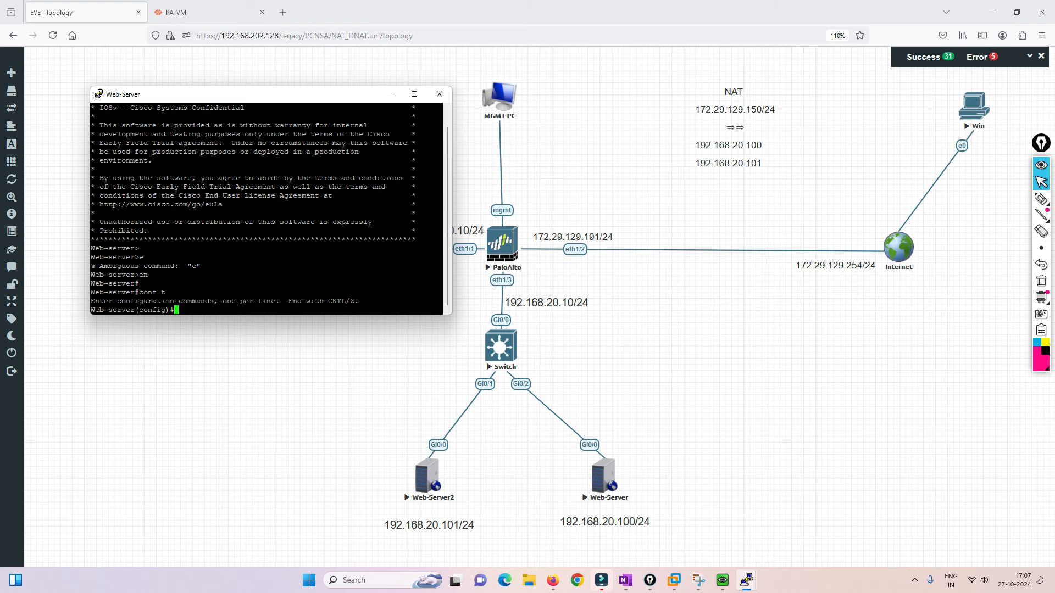
text(user)
key(Tab)
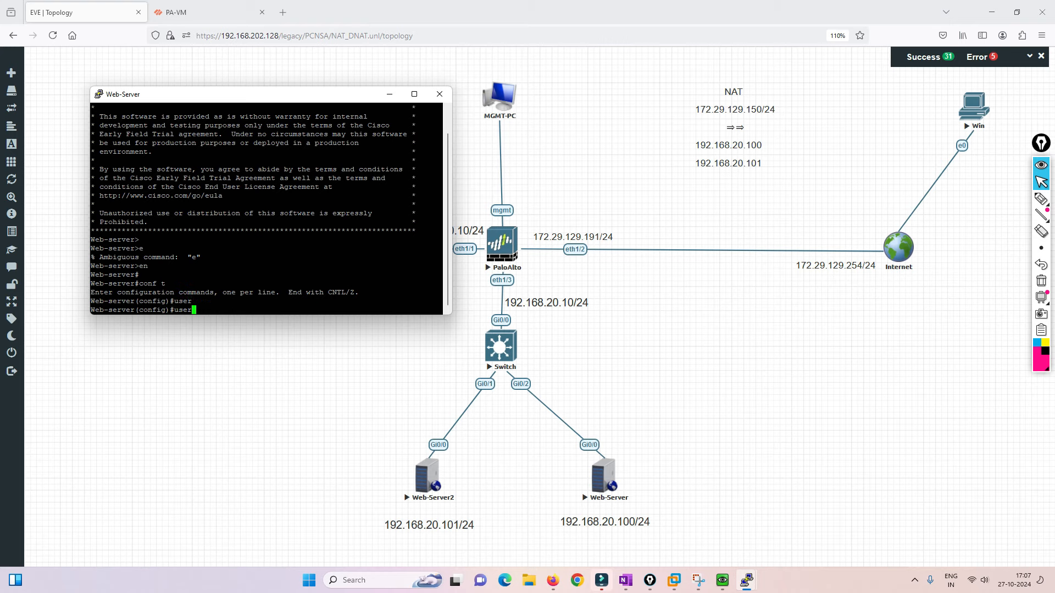
text(n)
key(Tab)
text(cisco )
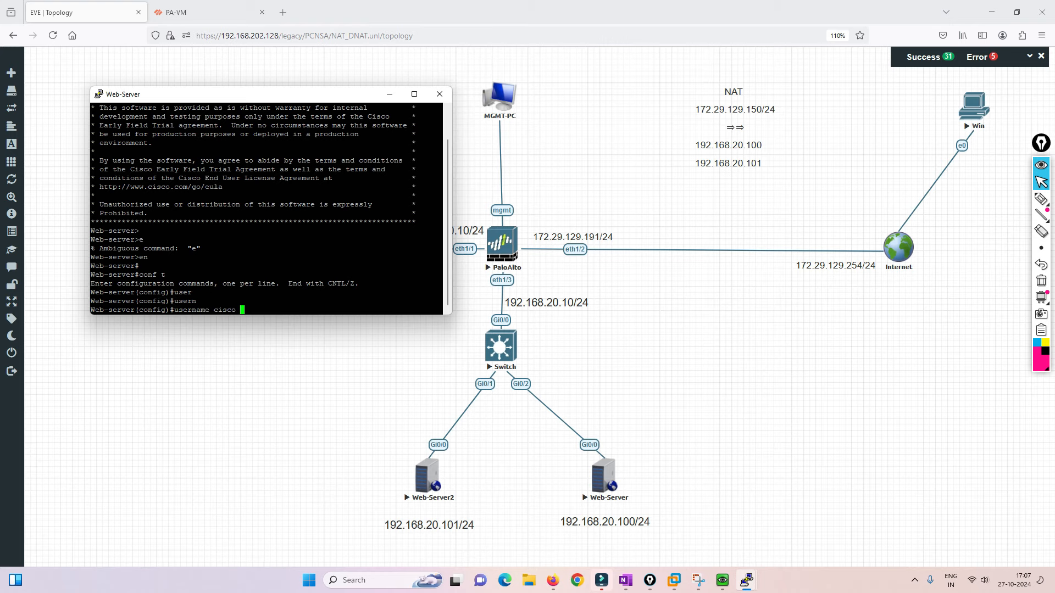
text(pri)
key(Tab)
text(1)
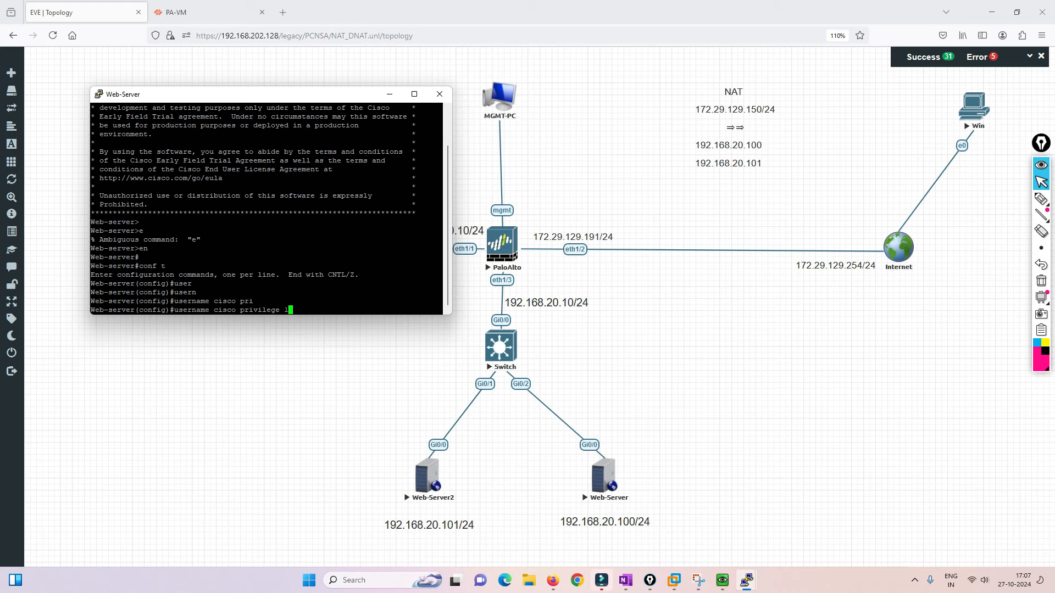
text(5 pas)
key(Tab)
text(cisco)
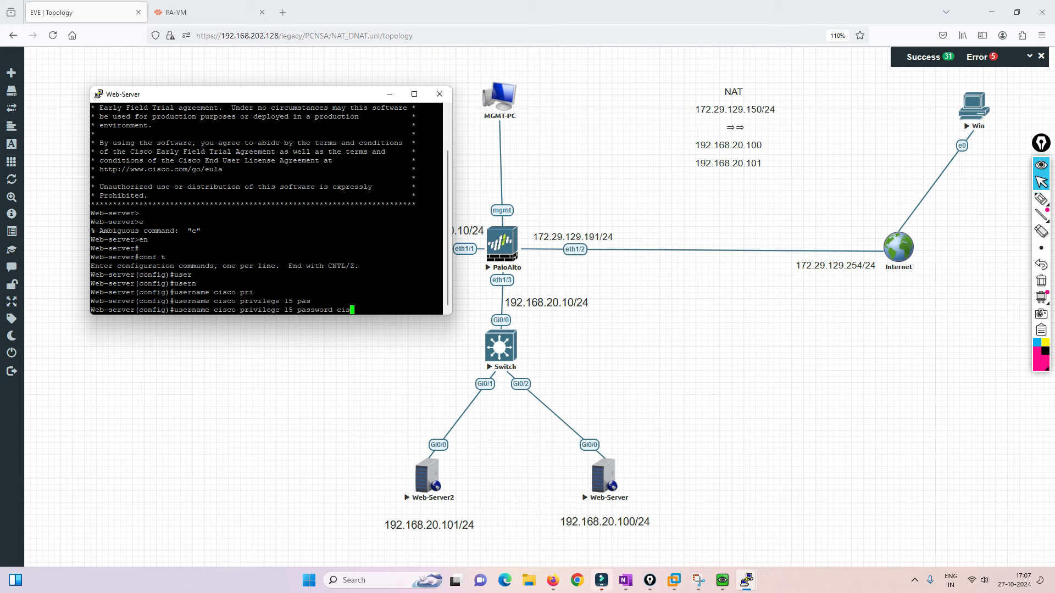
key(Return)
Exit configuration mode and save the configuration with wr.
text(exit)
key(Return)
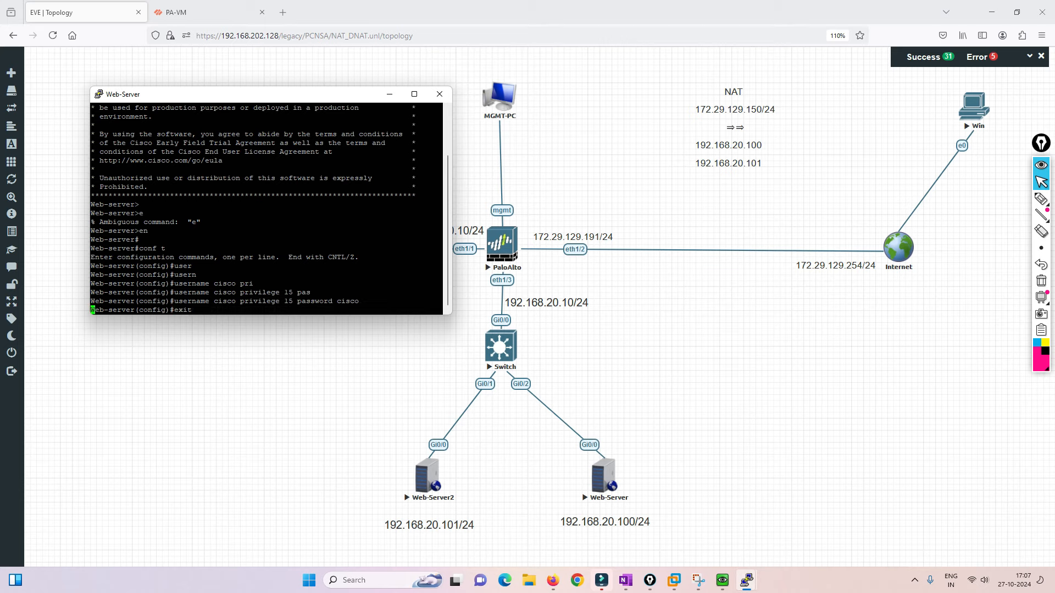
text(wr)
key(Return)
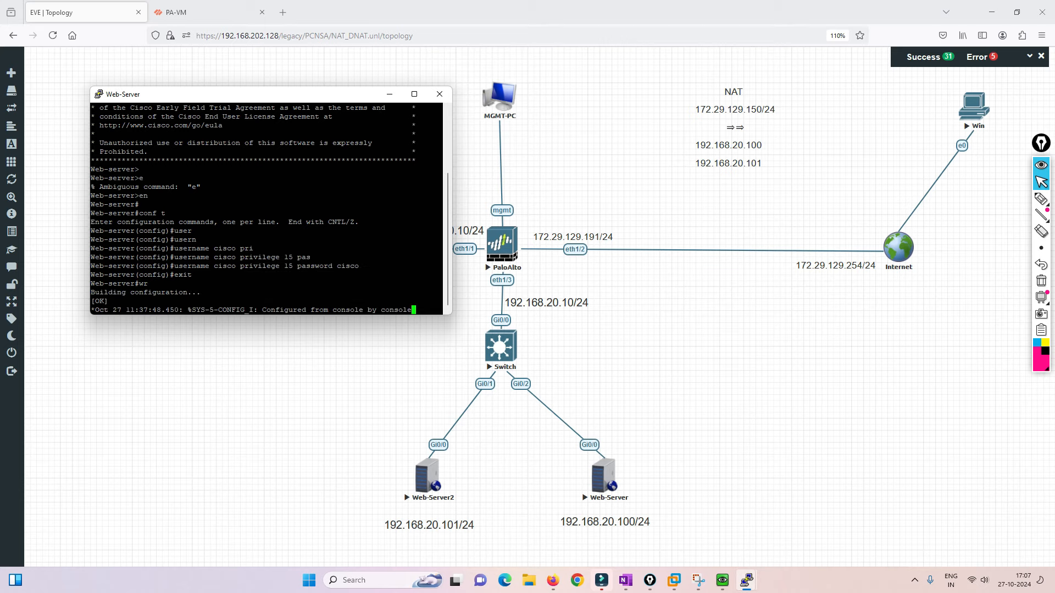
click(978, 105)
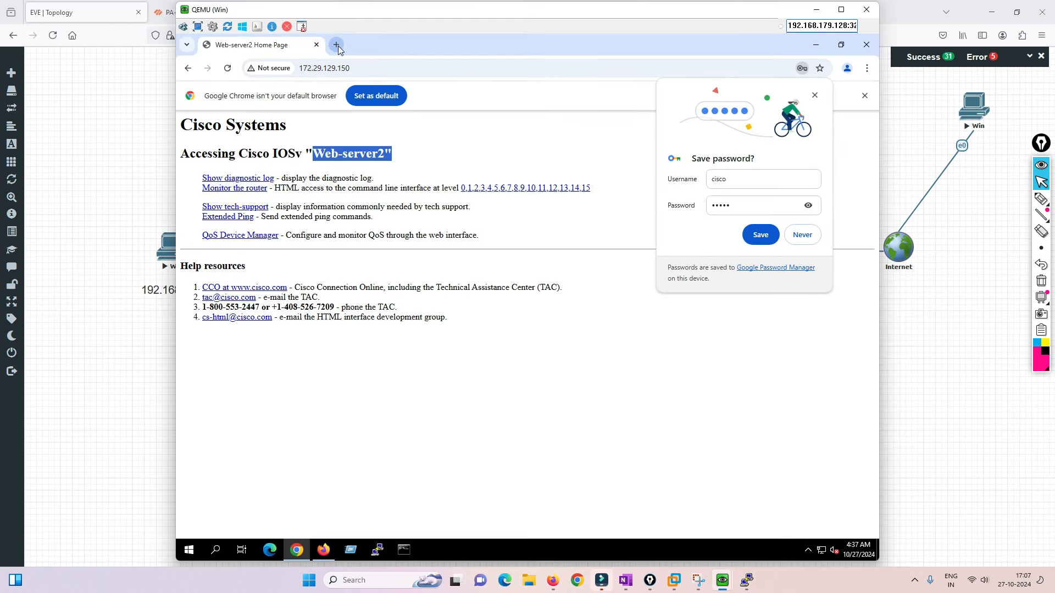
click(269, 549)
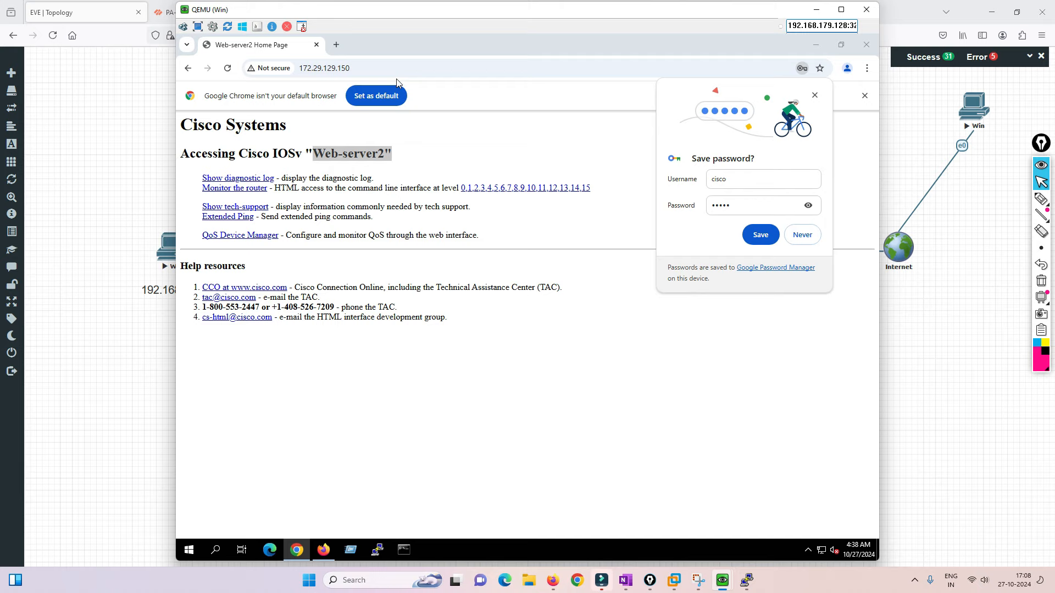
click(347, 42)
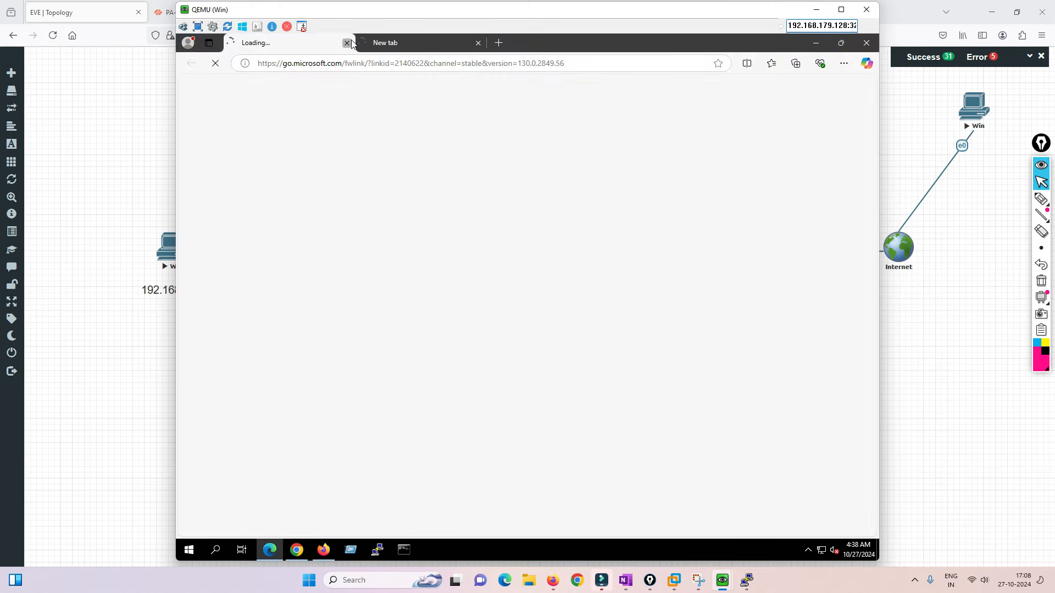
text(http://172.29.129.150)
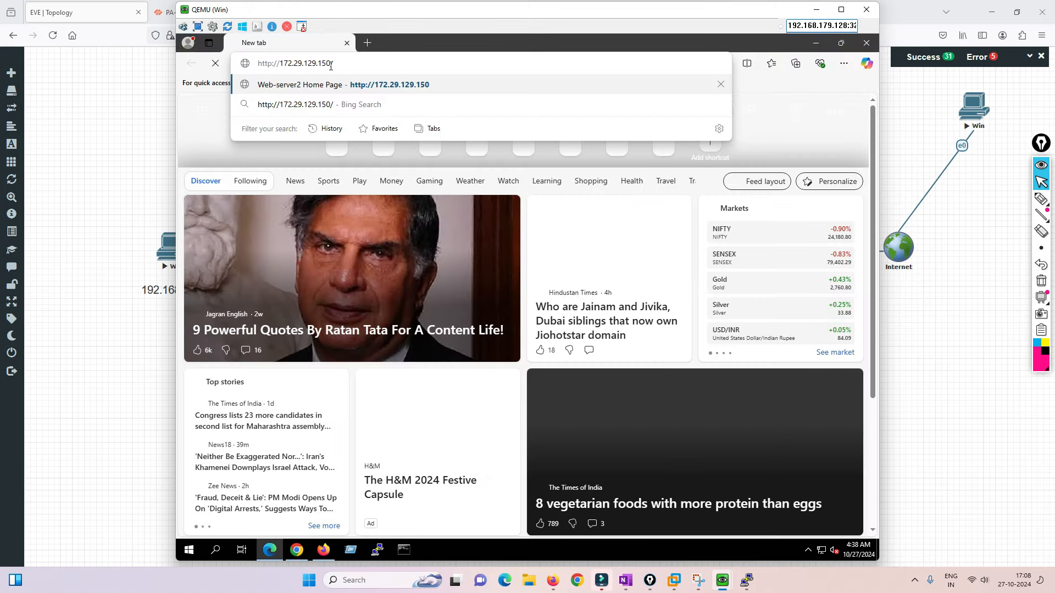
key(Return)
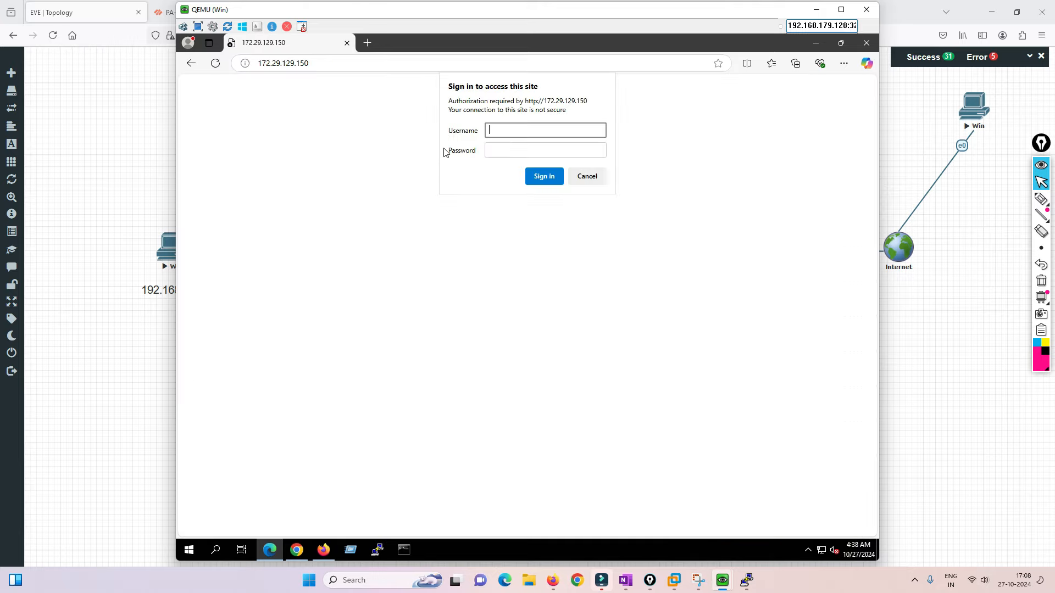
Sign in with the device username and password, highlight the Web-server heading, then minimize Edge.
text(cisco)
key(Tab)
text(cisco)
key(Return)
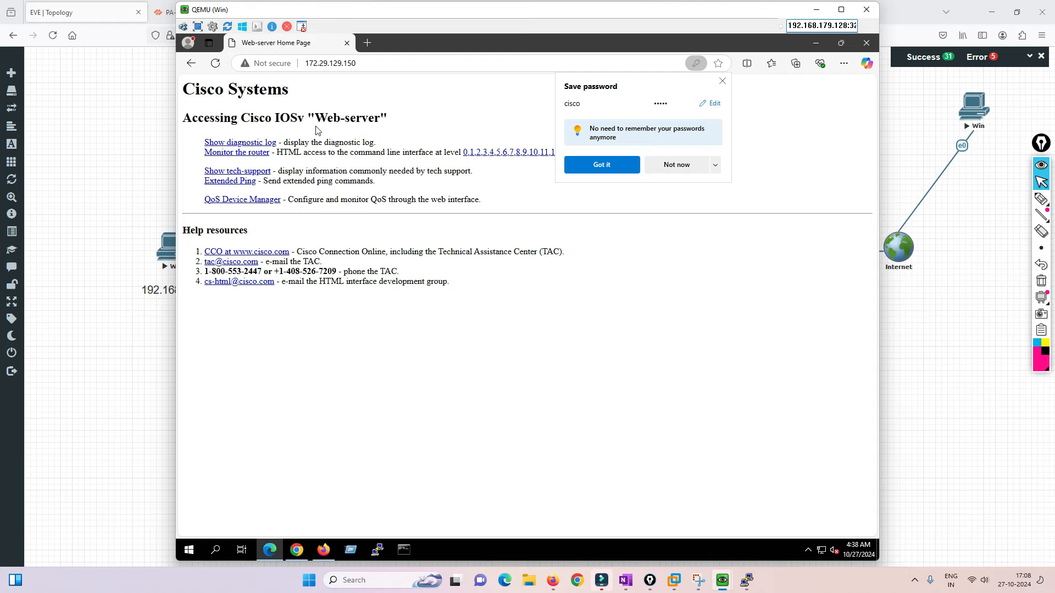
drag(315, 125, 429, 117)
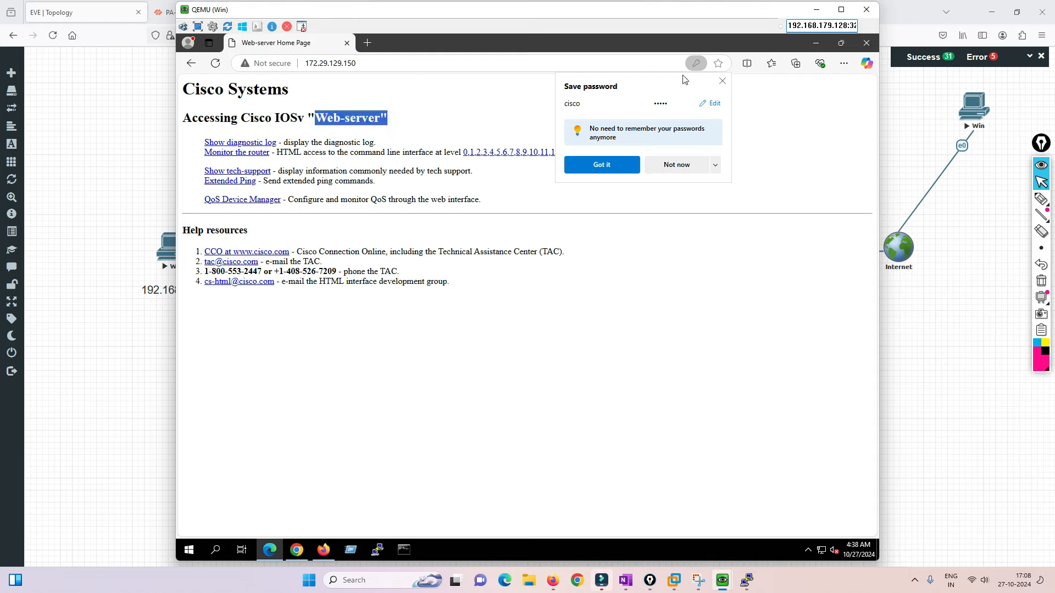
click(816, 43)
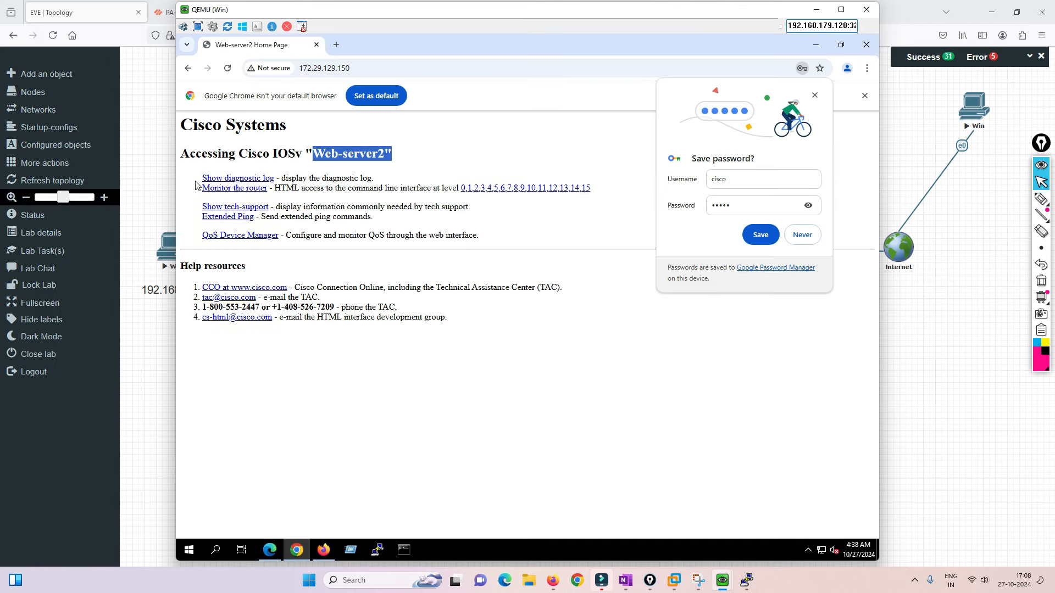
Highlight PA-VM web-browsing sessions 98 and 97 to 192.168.20.100 and 192.168.20.101, then minimize PuTTY.
click(131, 104)
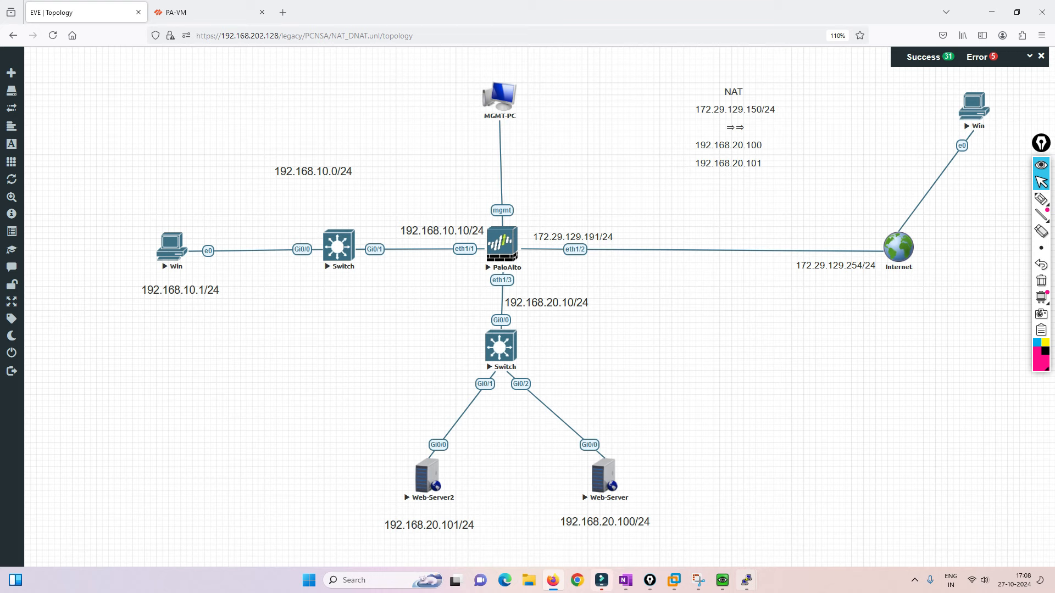
mouse_move(746, 580)
mouse_move(913, 519)
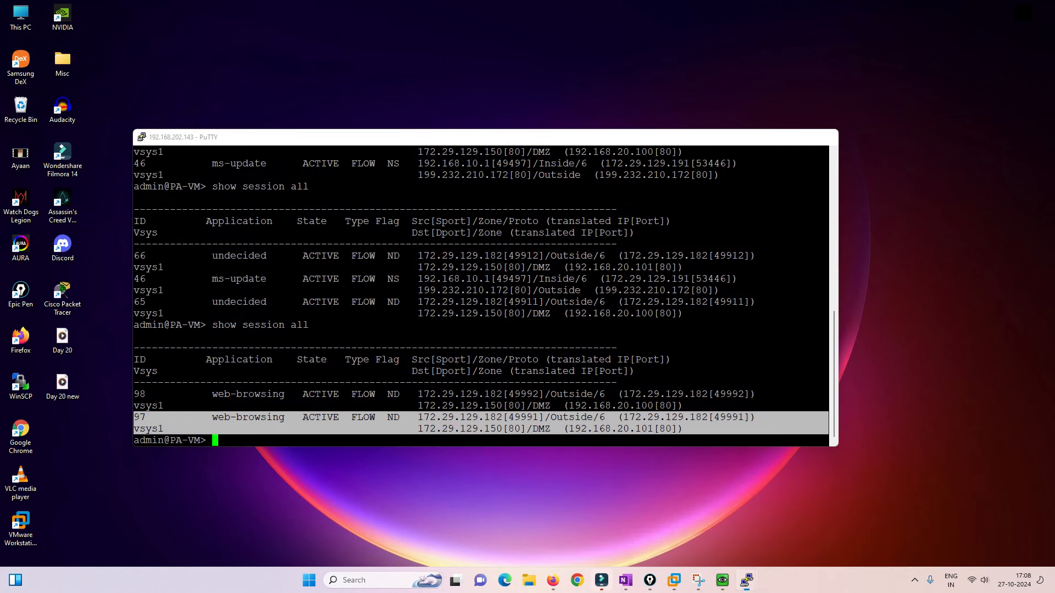
click(579, 522)
drag(135, 394, 731, 429)
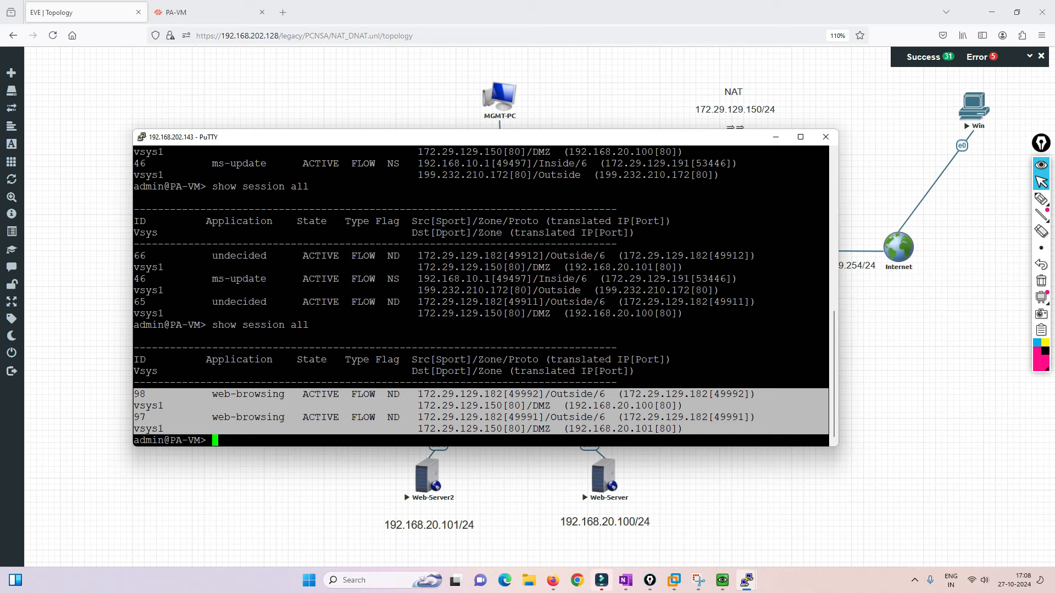
click(776, 137)
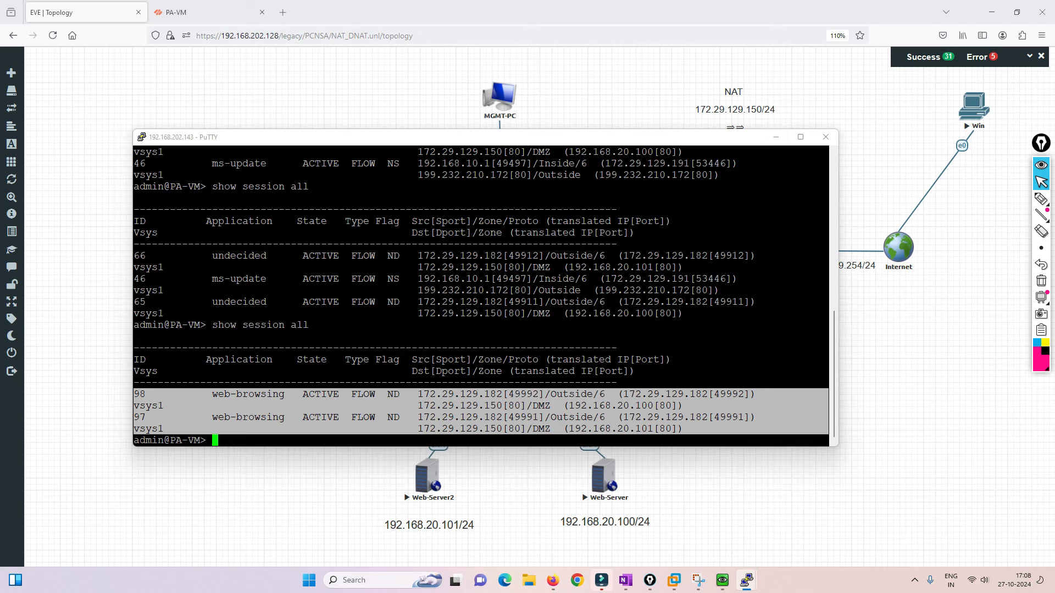
mouse_move(1041, 199)
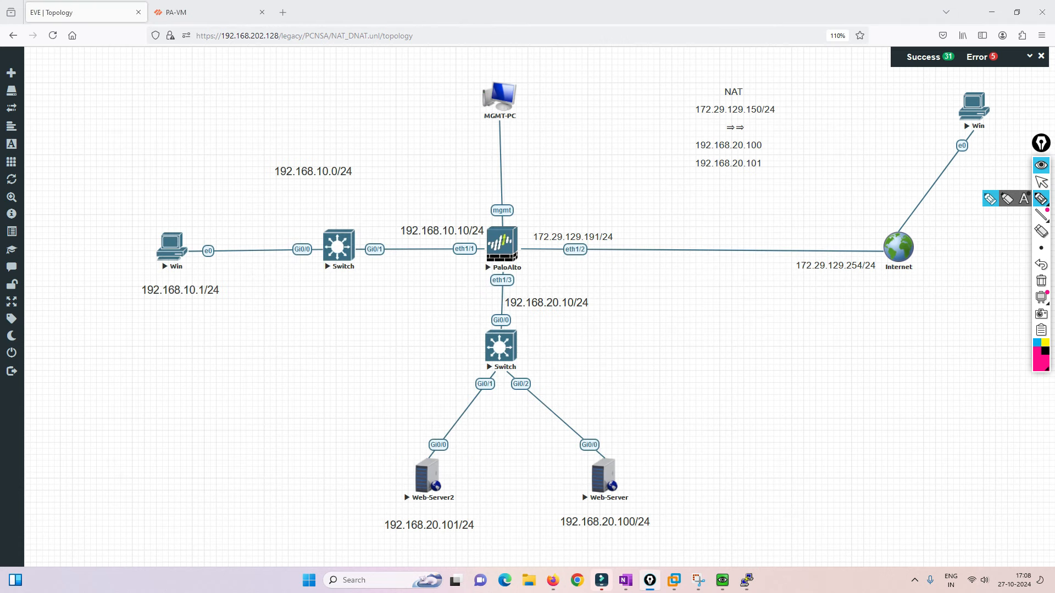
Beside the lower switch, handwrite a circled 'any', arrows, 'connect', and a circled 500.
mouse_move(620, 324)
mouse_down()
mouse_move(637, 338)
mouse_move(610, 349)
mouse_move(649, 307)
mouse_up()
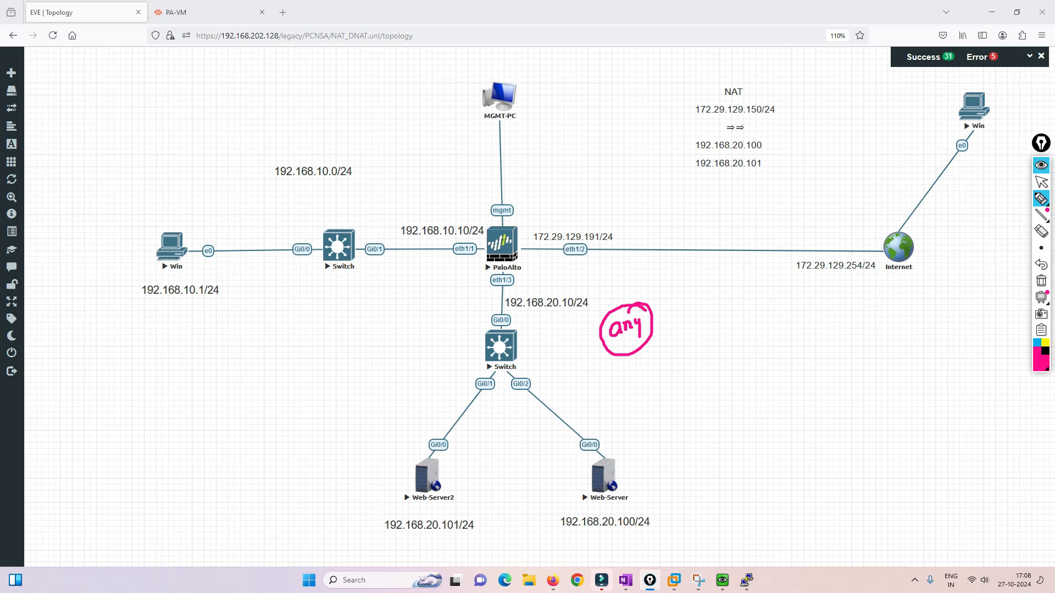
drag(640, 351, 648, 363)
mouse_move(645, 384)
mouse_down()
mouse_move(695, 347)
mouse_move(674, 398)
mouse_up()
drag(669, 391, 682, 392)
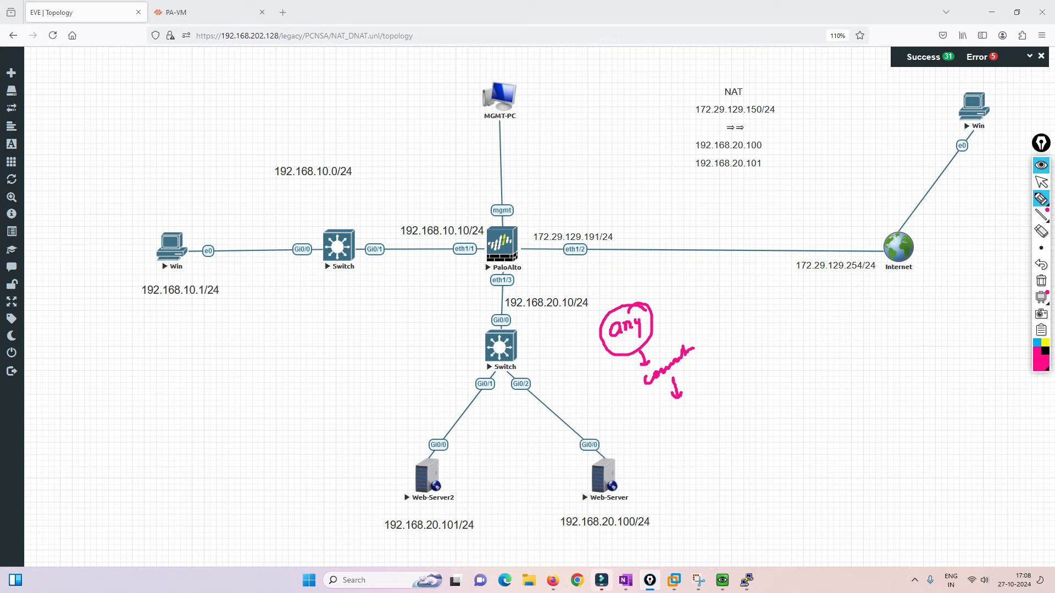
drag(677, 417, 688, 411)
mouse_move(683, 413)
mouse_down()
mouse_move(695, 421)
mouse_move(732, 390)
mouse_move(717, 428)
mouse_move(726, 416)
mouse_up()
drag(730, 412, 737, 415)
drag(721, 403, 753, 403)
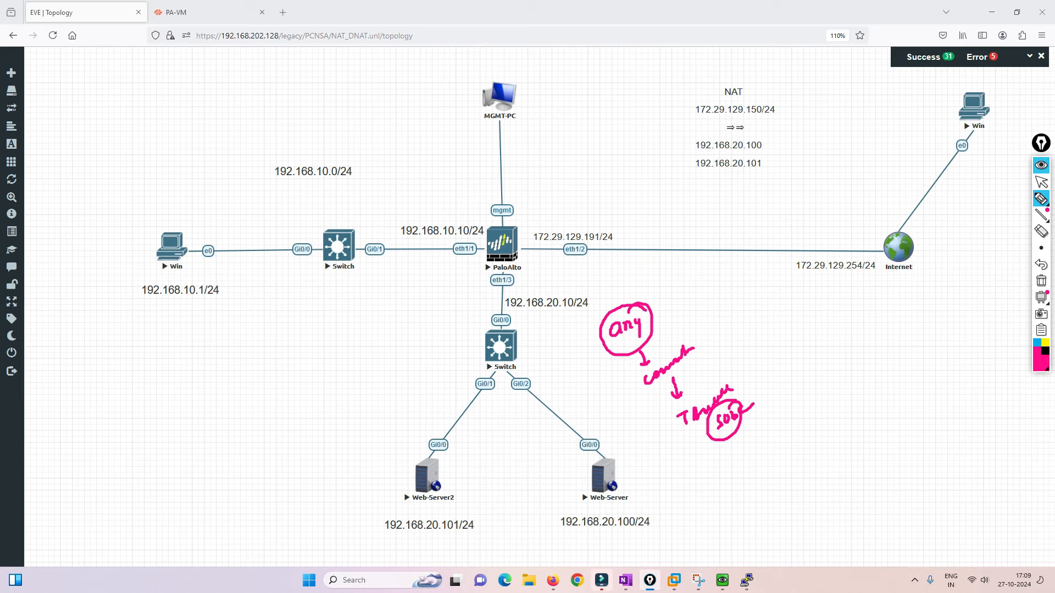